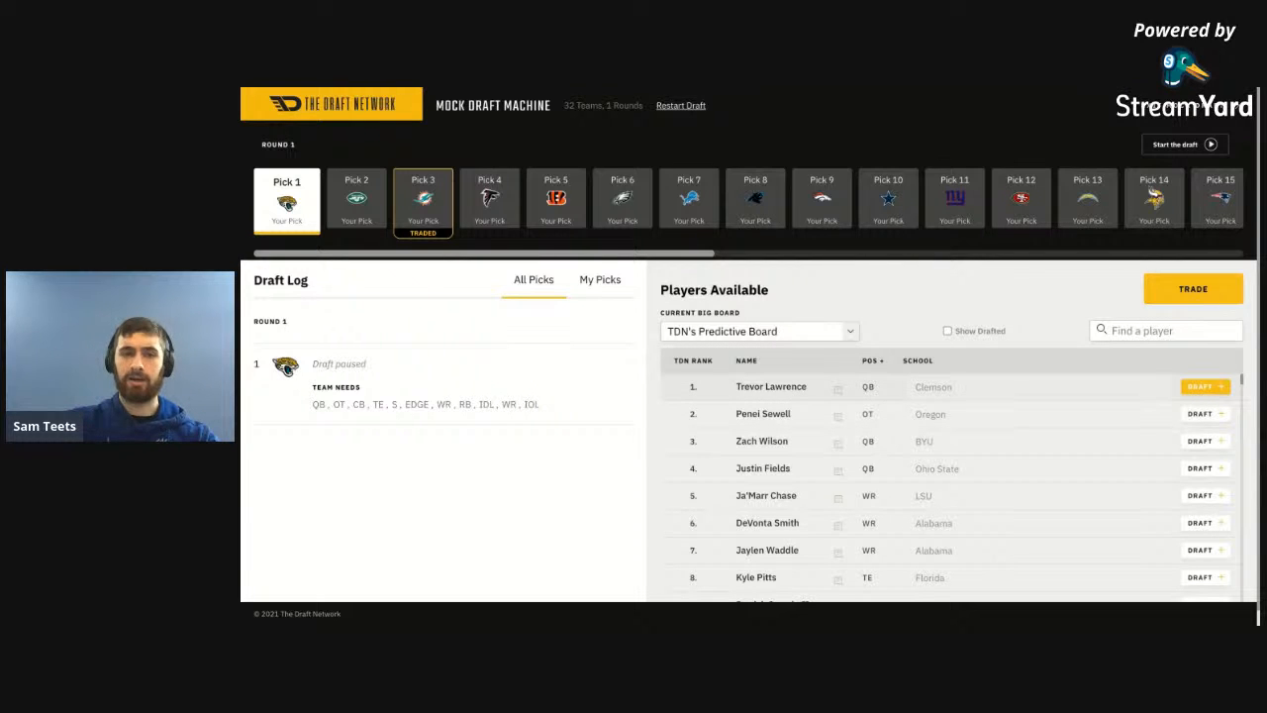
- Draft Trevor Lawrence for the Jaguars with pick 1 and, from the QB-filtered list, Zach Wilson for the Jets with pick 2
{"action": "left_click", "coordinate": [1202, 386]}
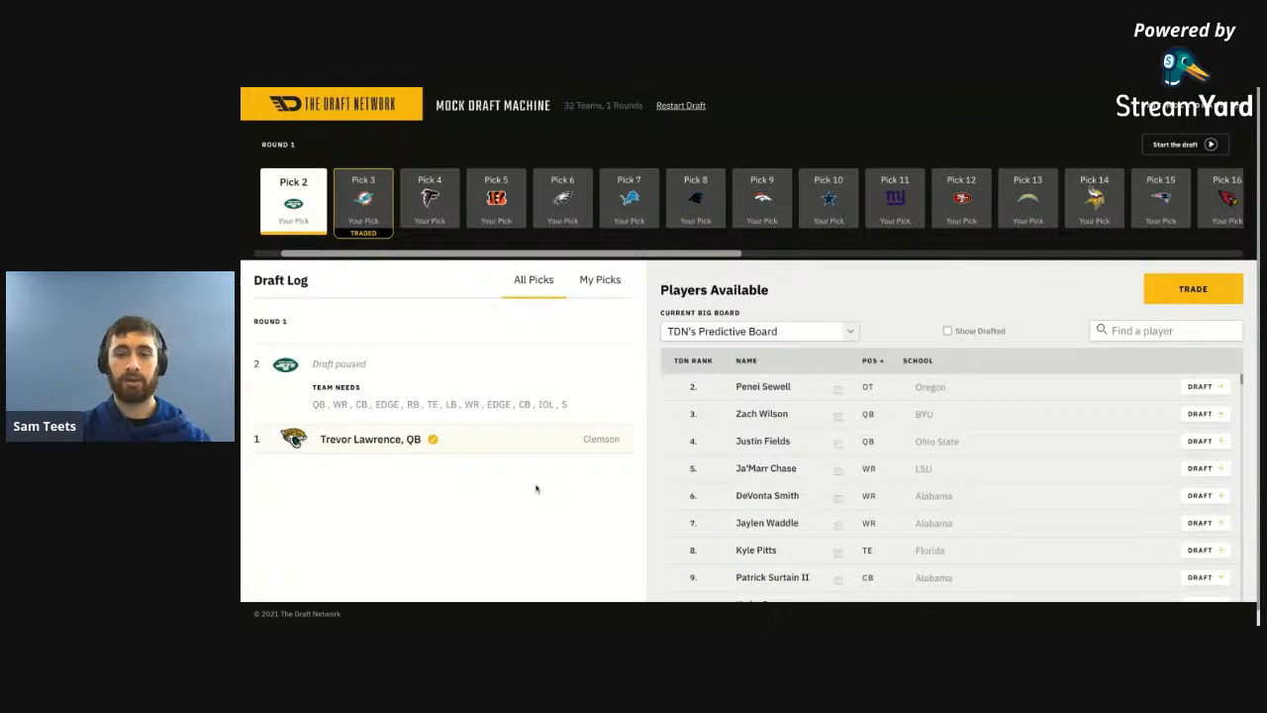
{"action": "left_click", "coordinate": [884, 366]}
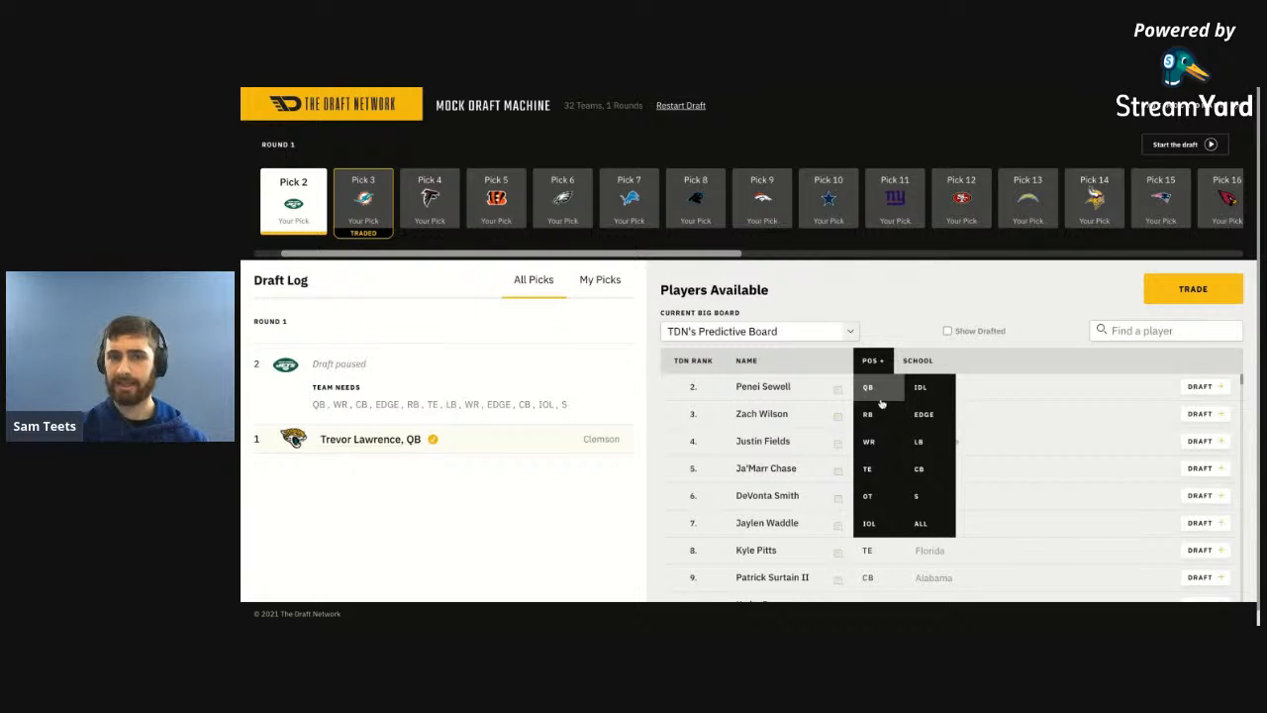
{"action": "mouse_move", "coordinate": [871, 373]}
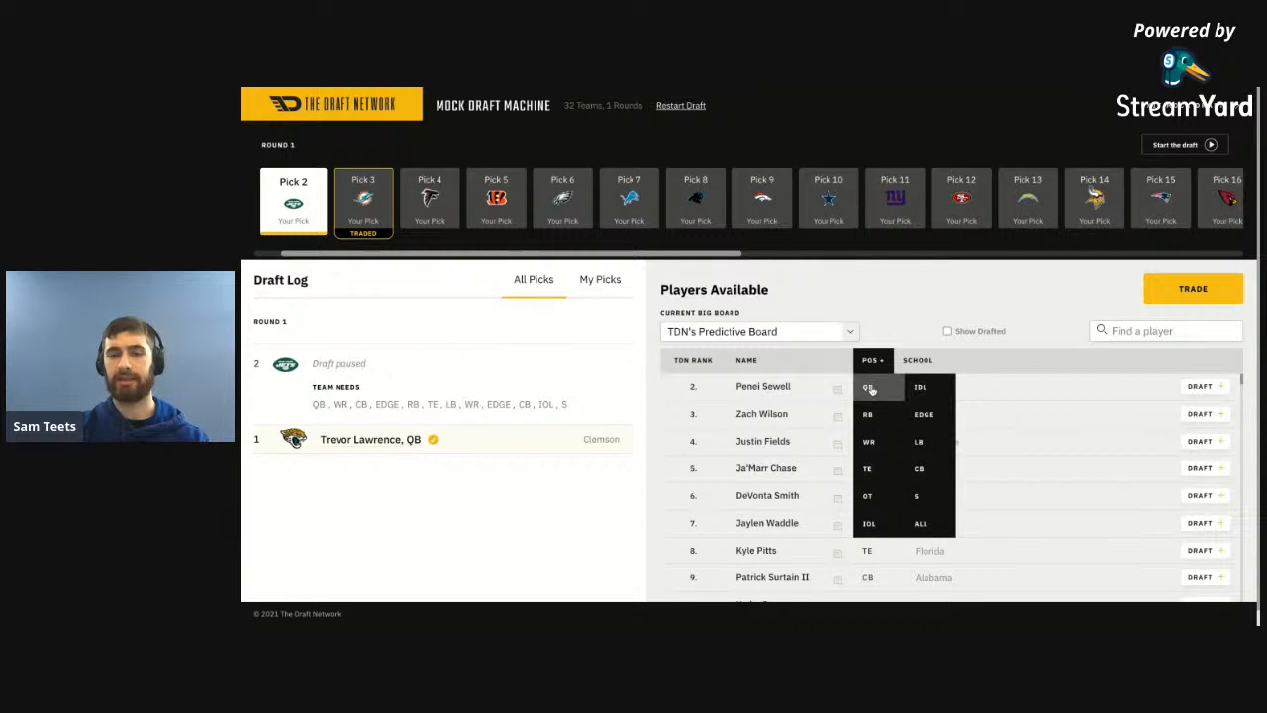
{"action": "left_click", "coordinate": [870, 388]}
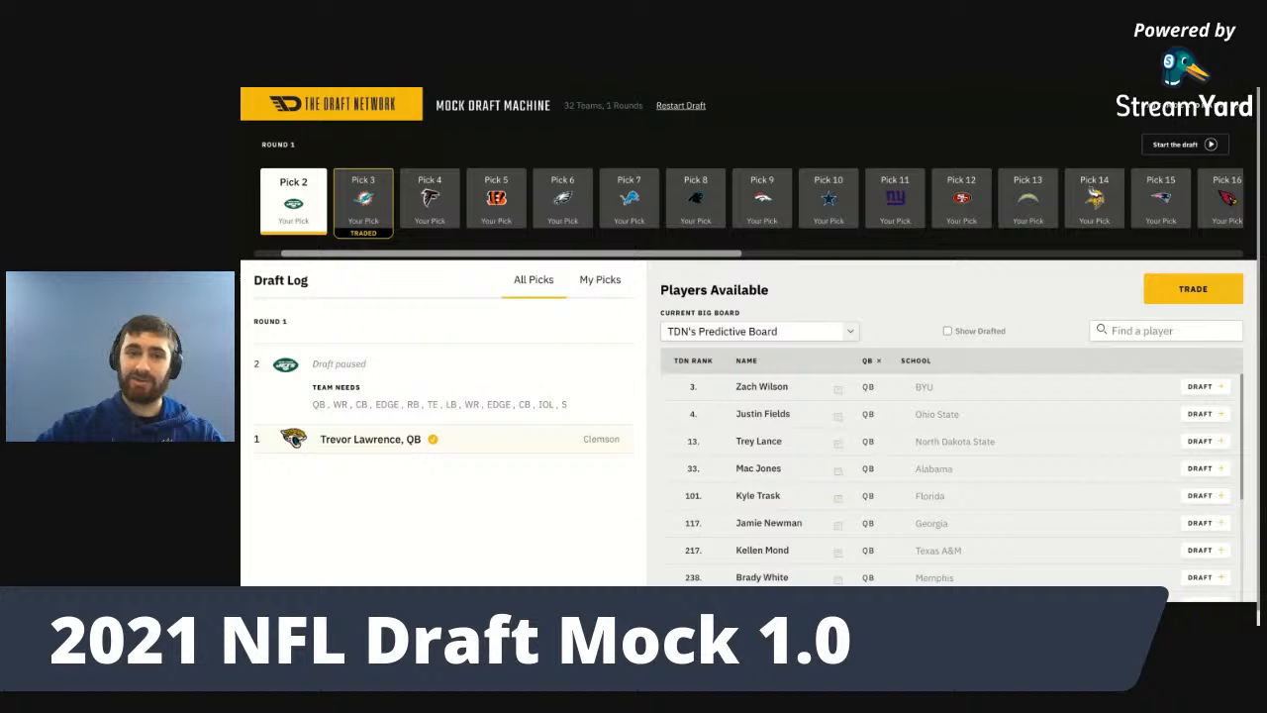
{"action": "left_click", "coordinate": [868, 361]}
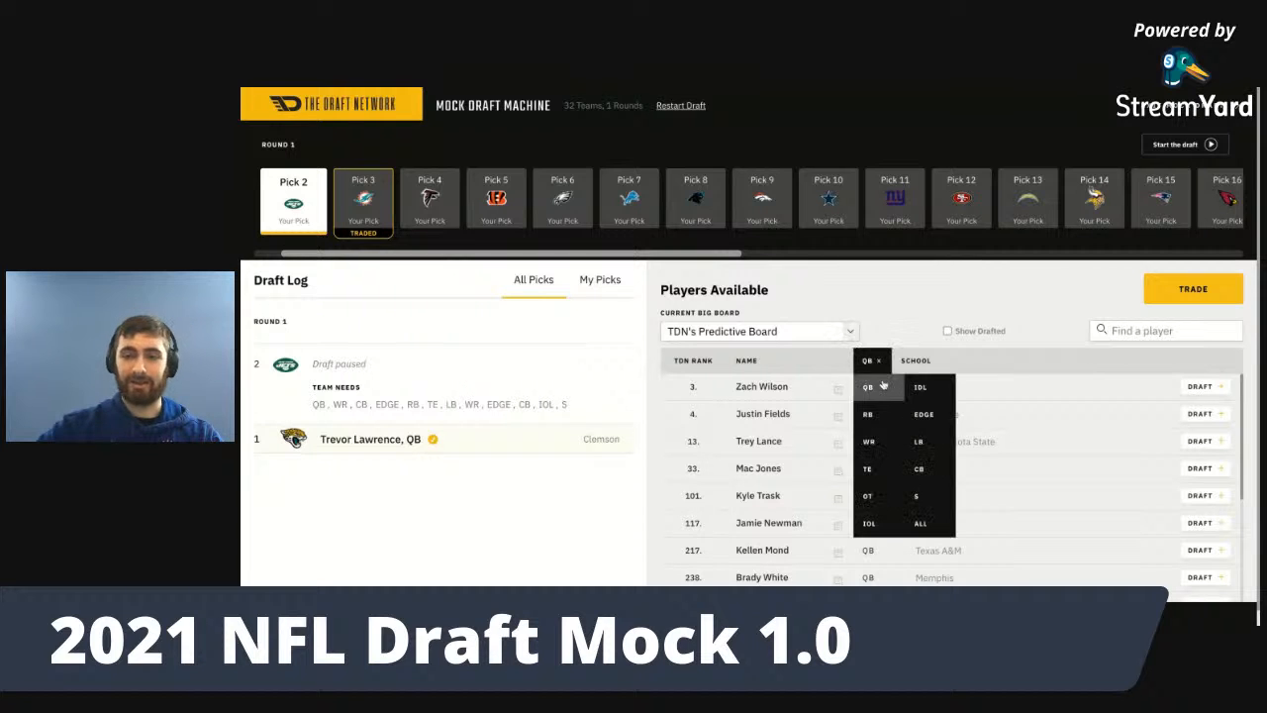
{"action": "left_click", "coordinate": [870, 386]}
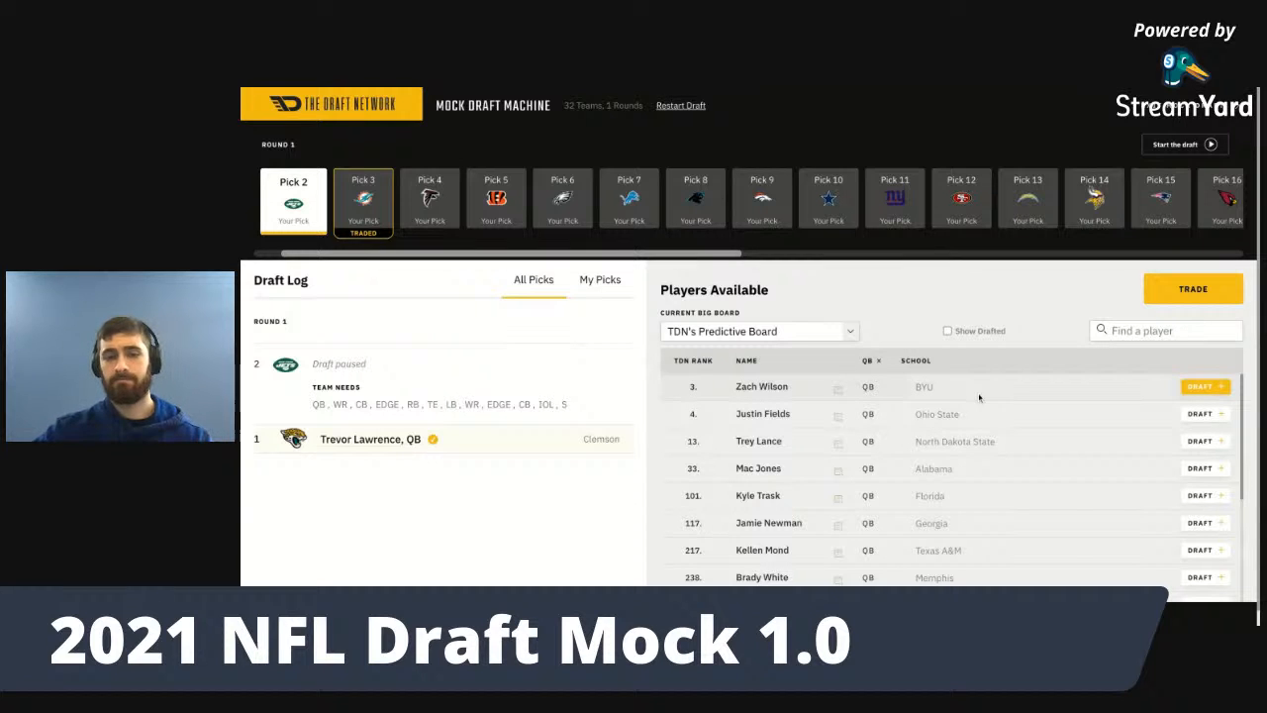
{"action": "left_click", "coordinate": [1200, 387]}
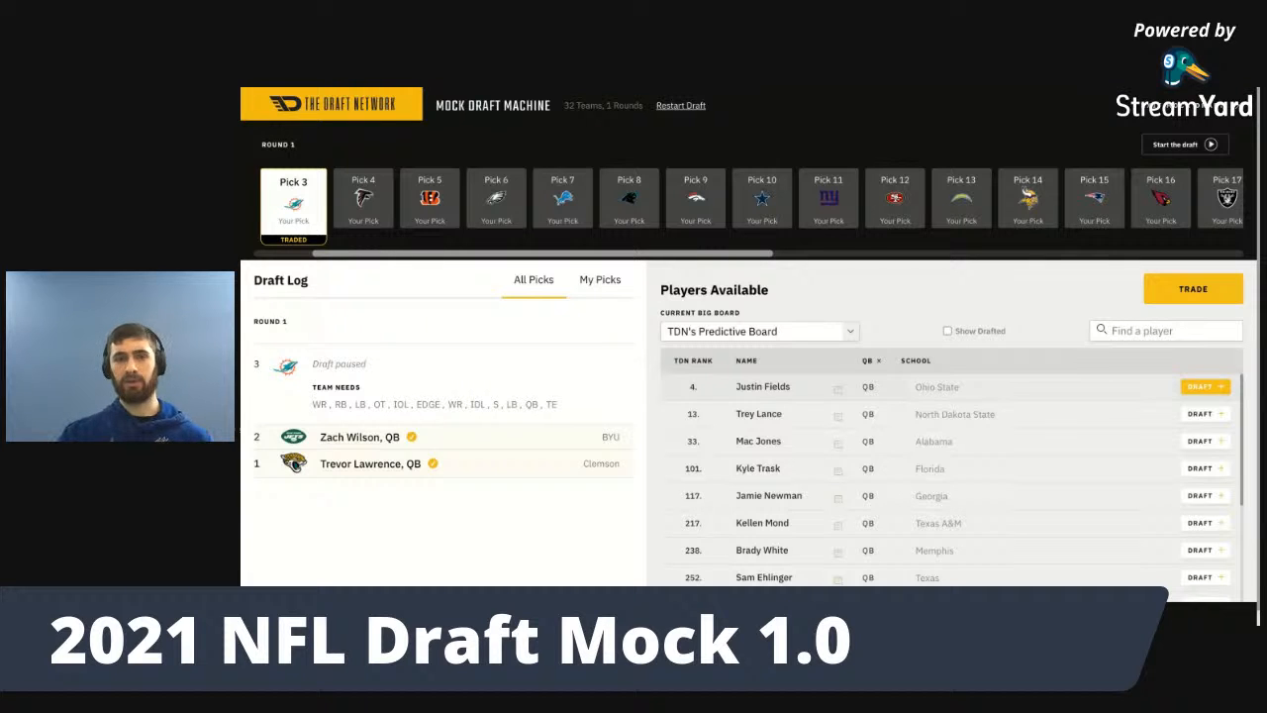
- Filter the available players to WR and draft Ja'Marr Chase for the Dolphins with pick 3
{"action": "left_click", "coordinate": [878, 366]}
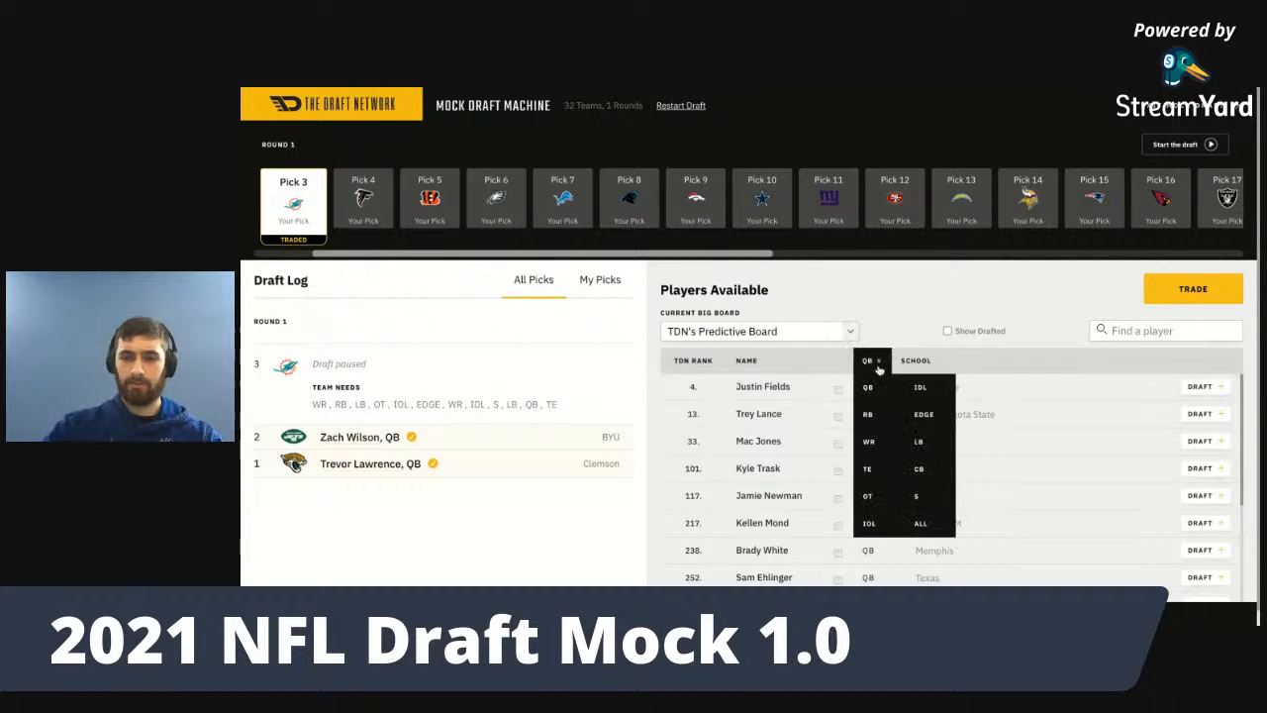
{"action": "left_click", "coordinate": [879, 368]}
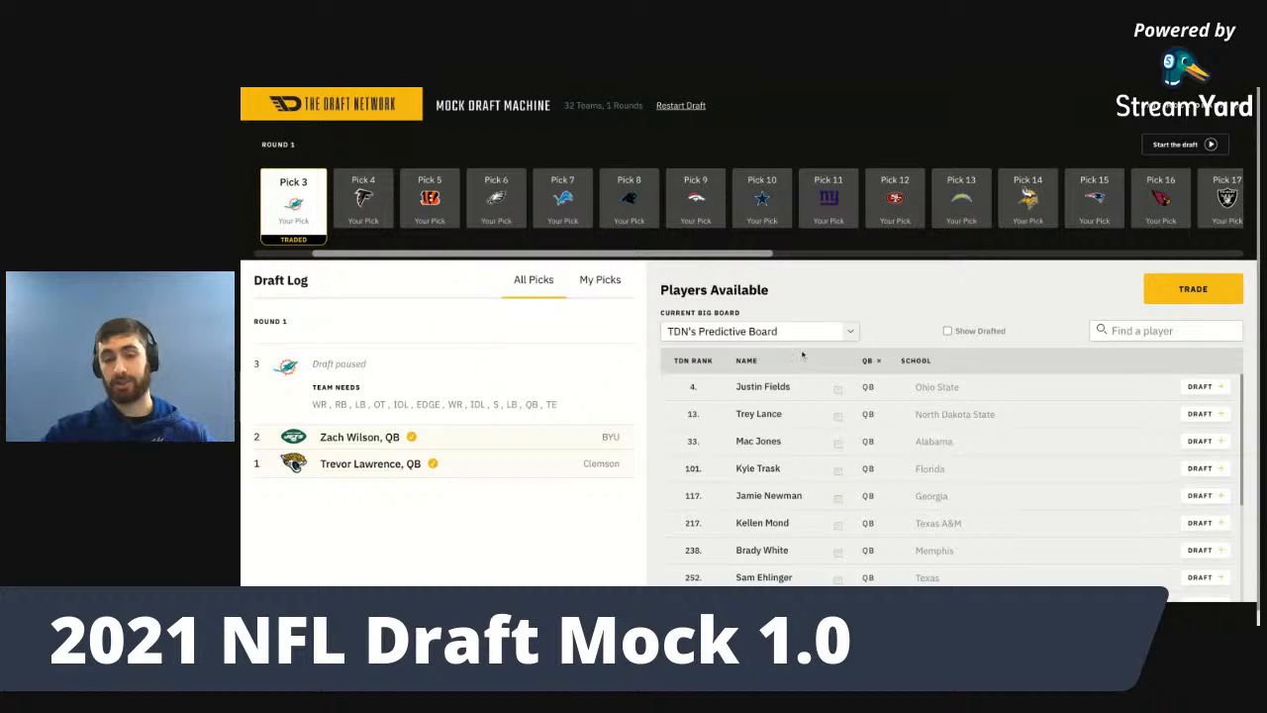
{"action": "left_click", "coordinate": [859, 365]}
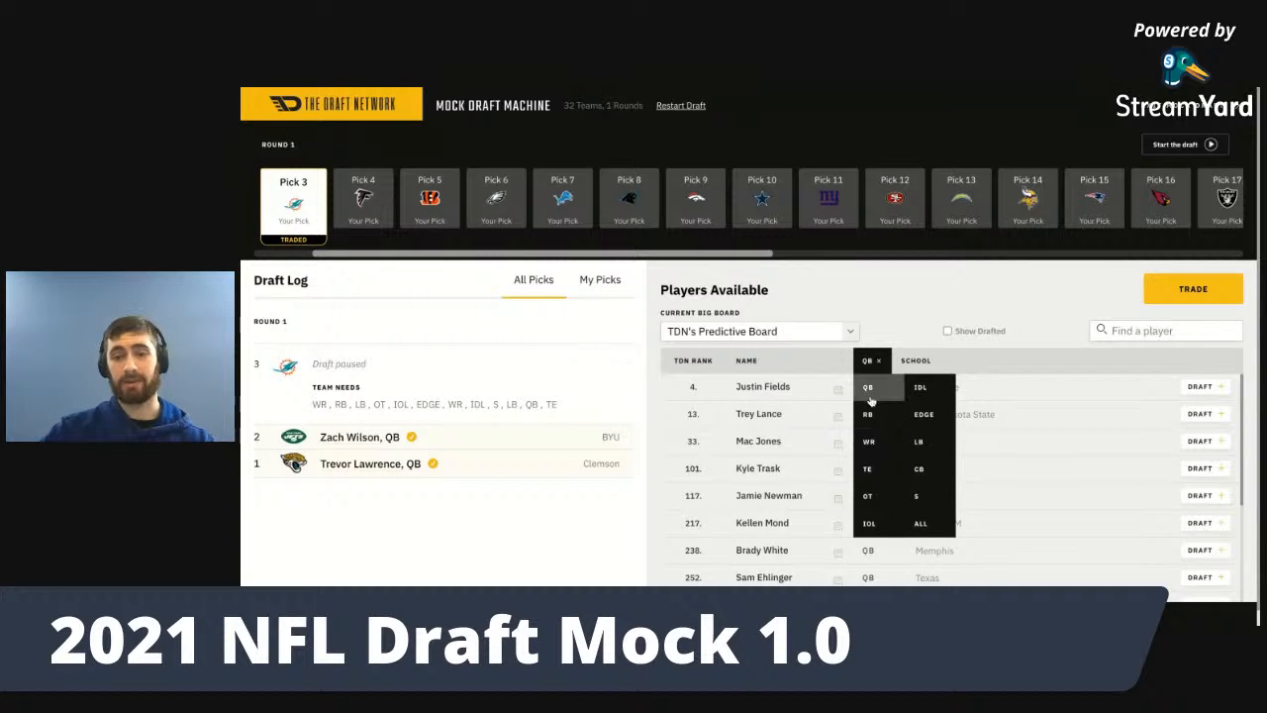
{"action": "left_click", "coordinate": [875, 442]}
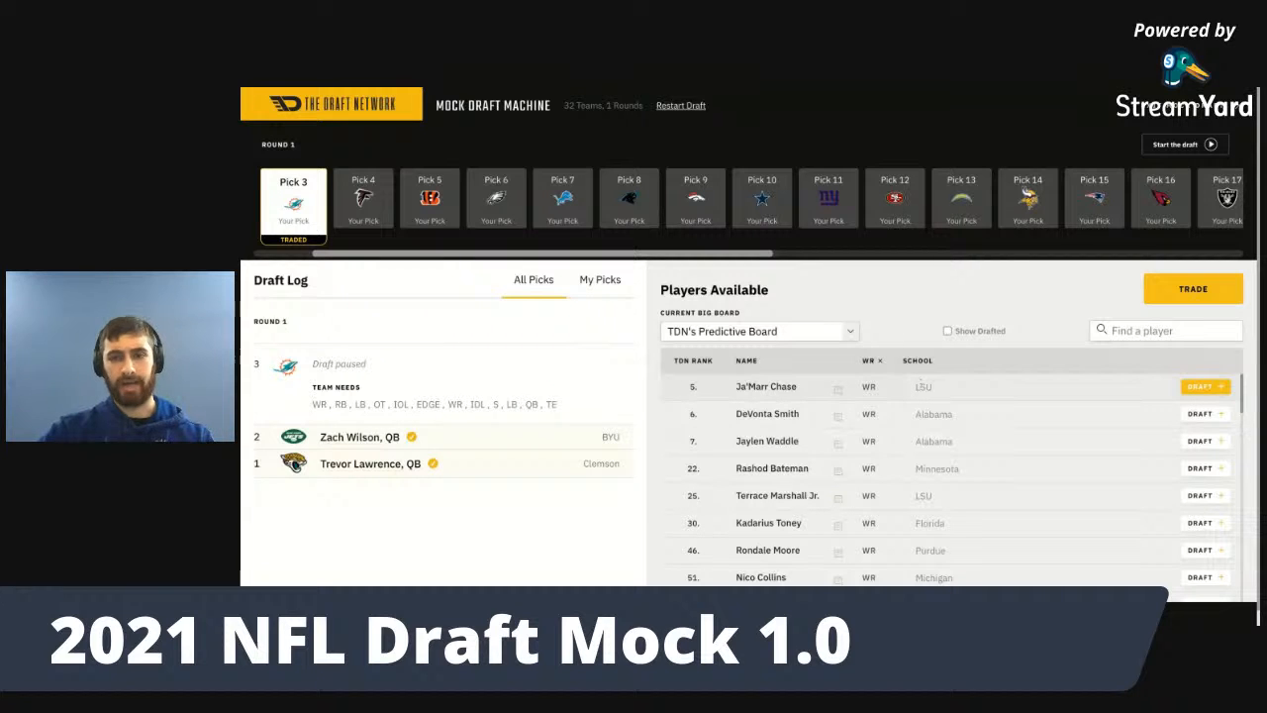
{"action": "left_click", "coordinate": [1201, 389]}
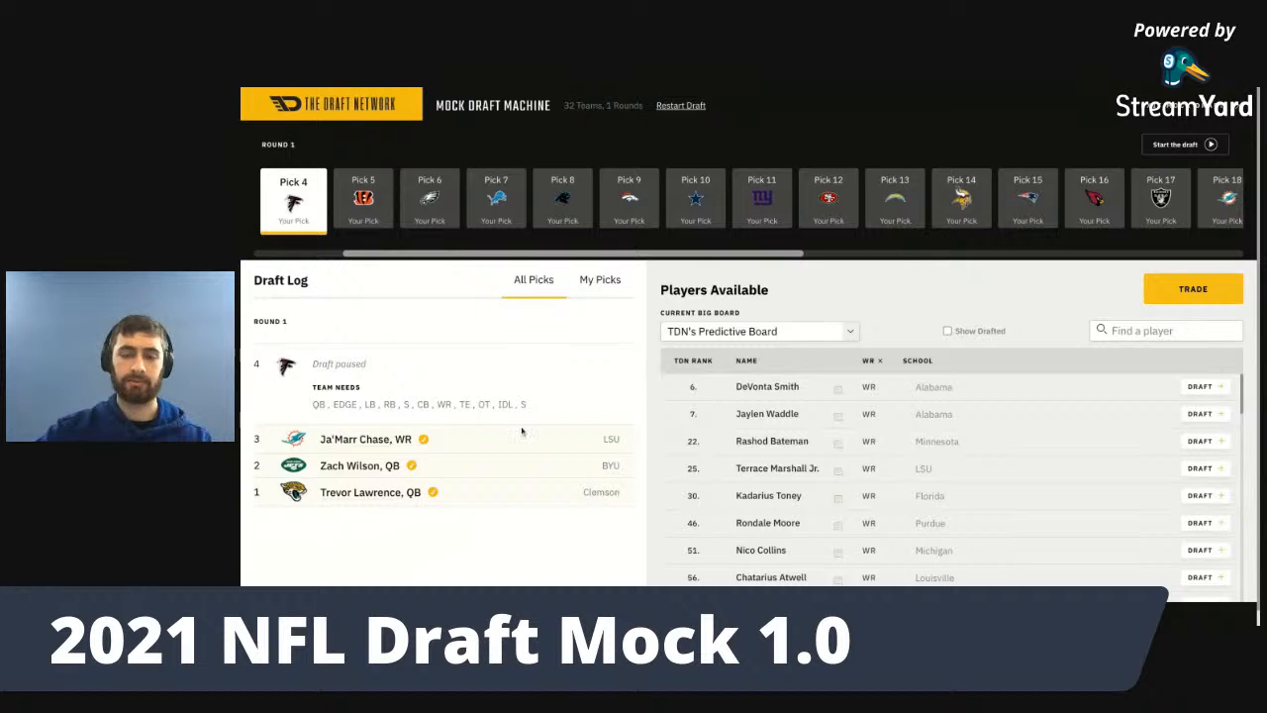
- Review the available OT, LB and EDGE players as candidates for the Falcons' pick 4
{"action": "left_click", "coordinate": [859, 375]}
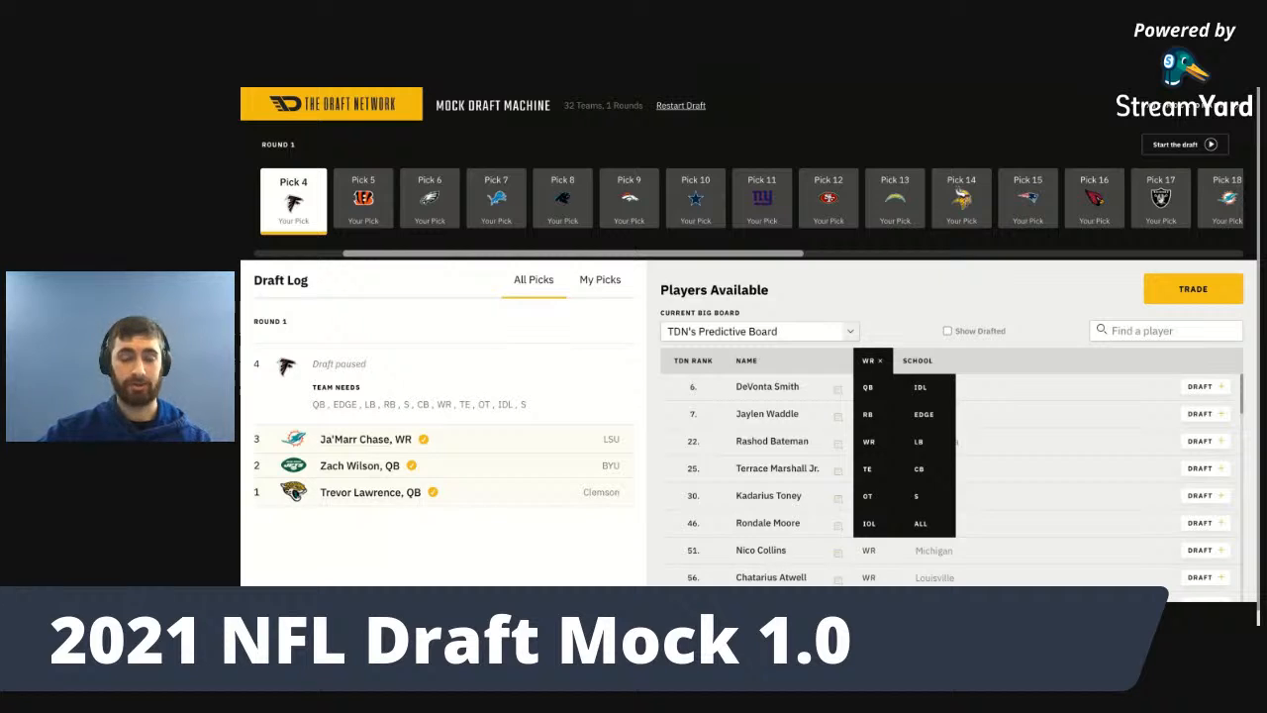
{"action": "left_click", "coordinate": [881, 497]}
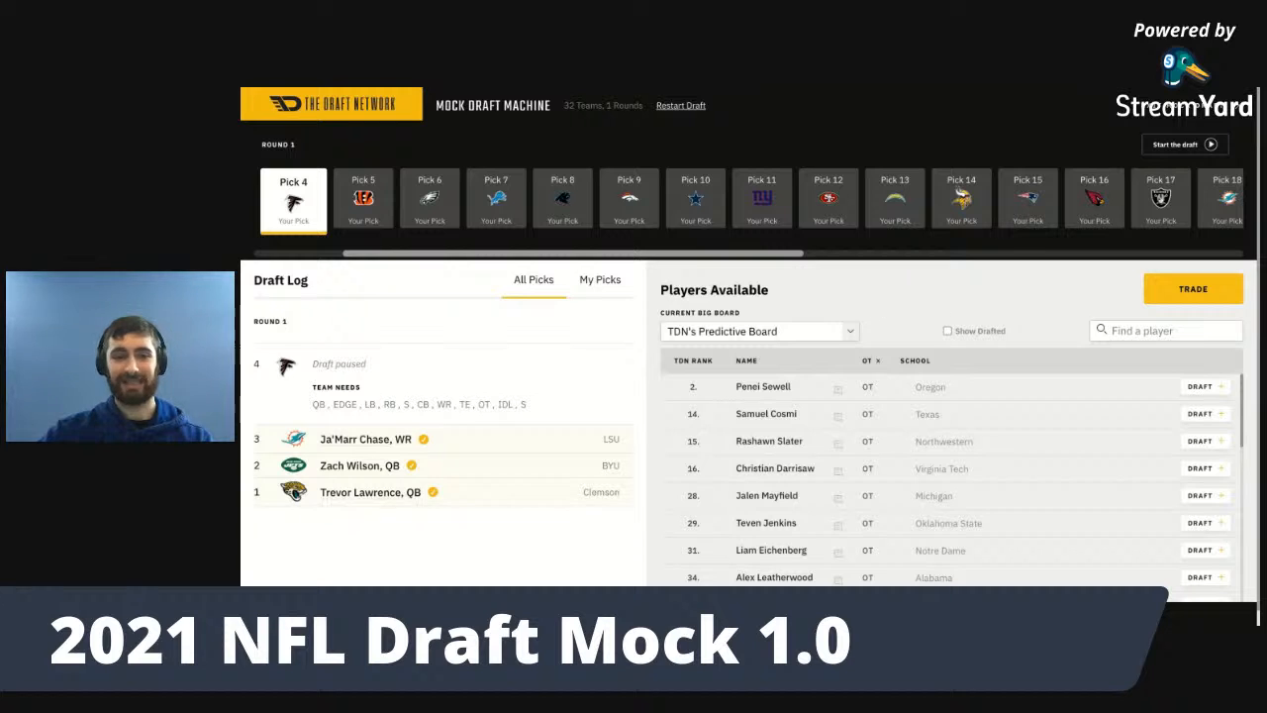
{"action": "left_click", "coordinate": [868, 362]}
{"action": "left_click", "coordinate": [918, 442]}
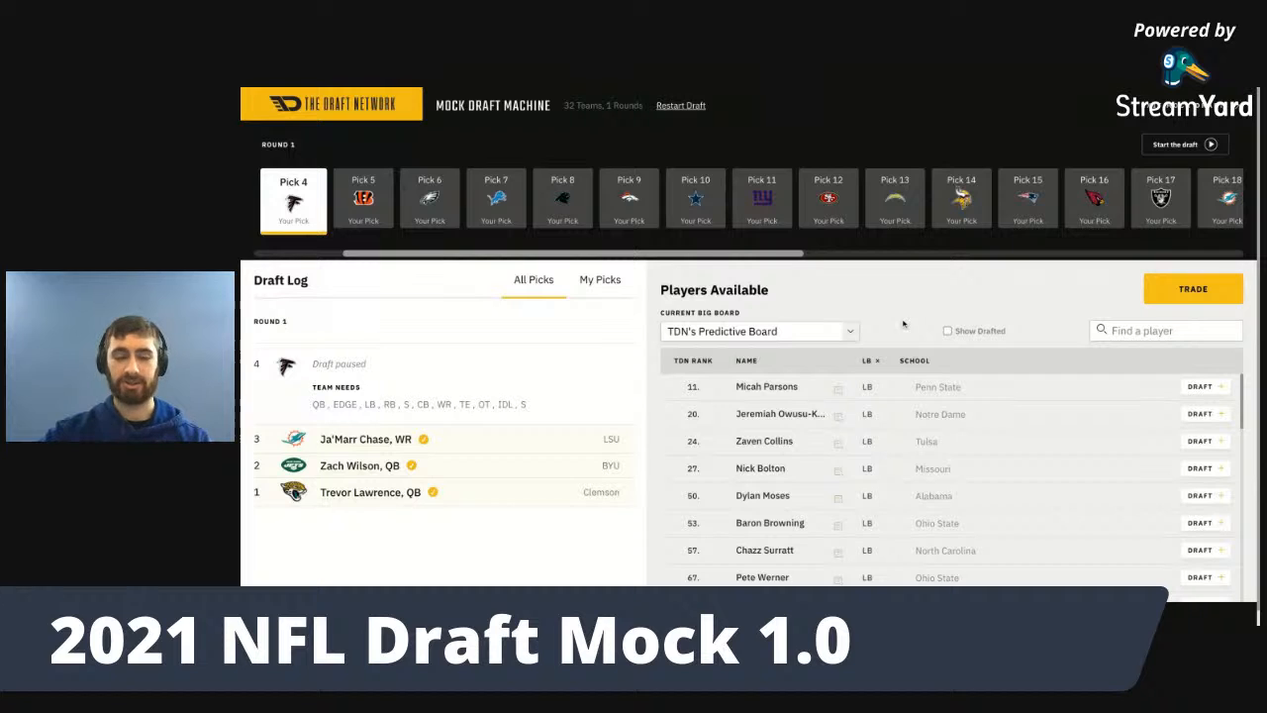
{"action": "left_click", "coordinate": [871, 359]}
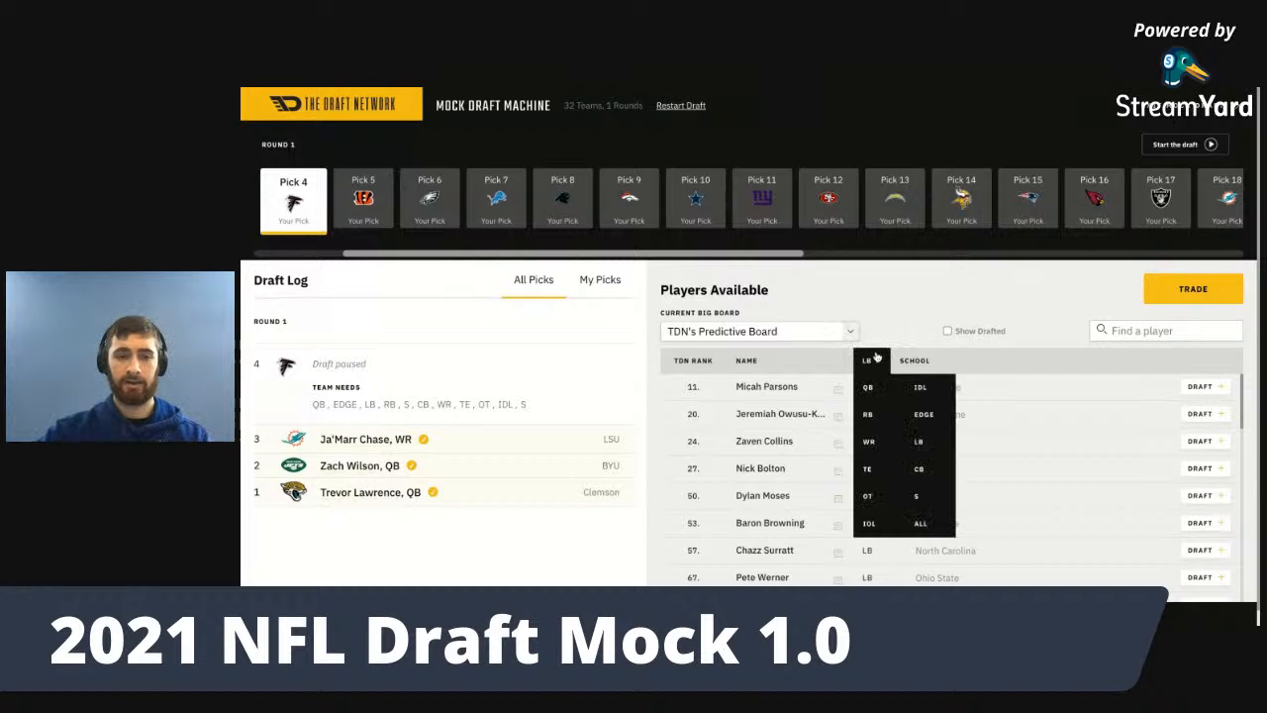
{"action": "left_click", "coordinate": [908, 412]}
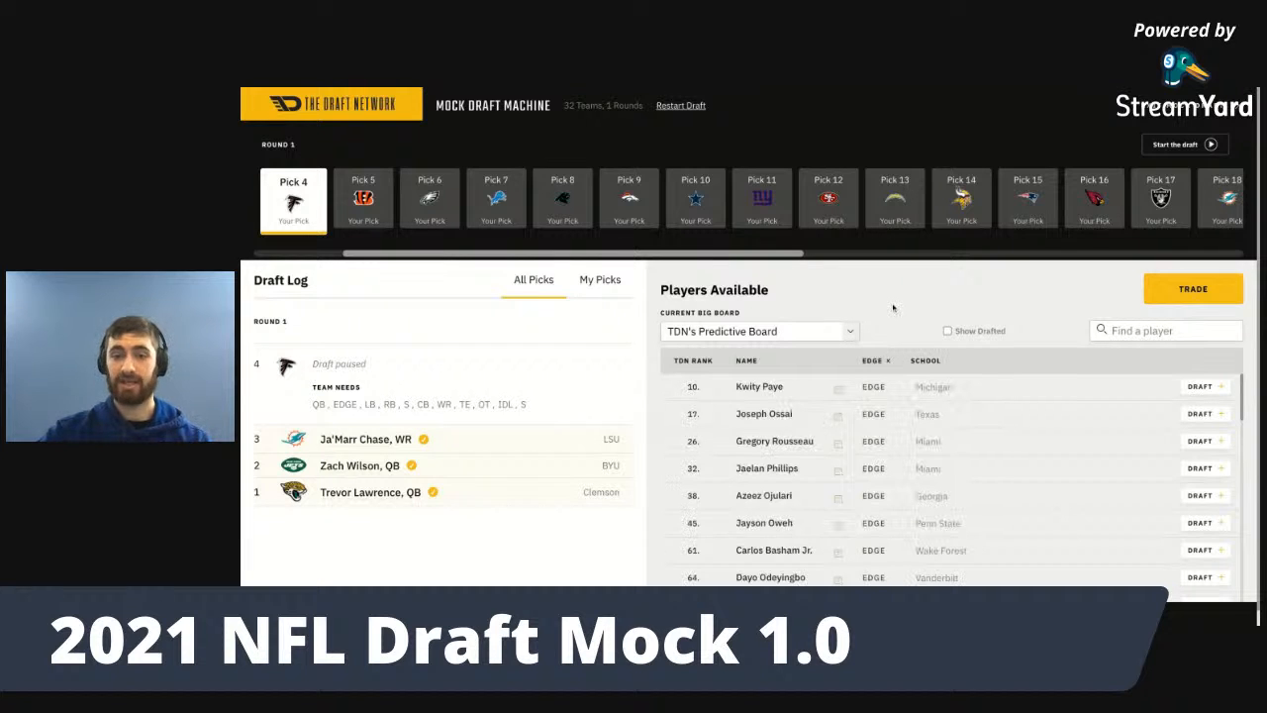
- Filter the available players to QB and draft Justin Fields for the Falcons with pick 4
{"action": "left_click", "coordinate": [872, 361]}
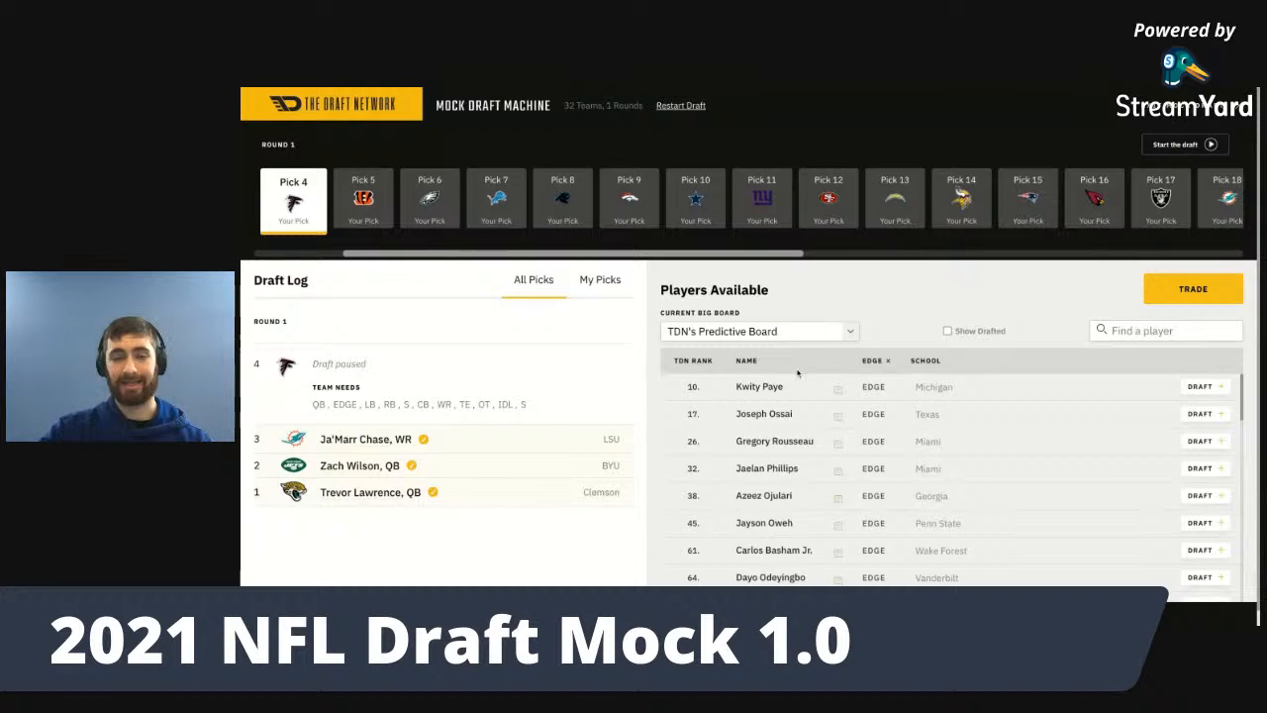
{"action": "mouse_move", "coordinate": [890, 372]}
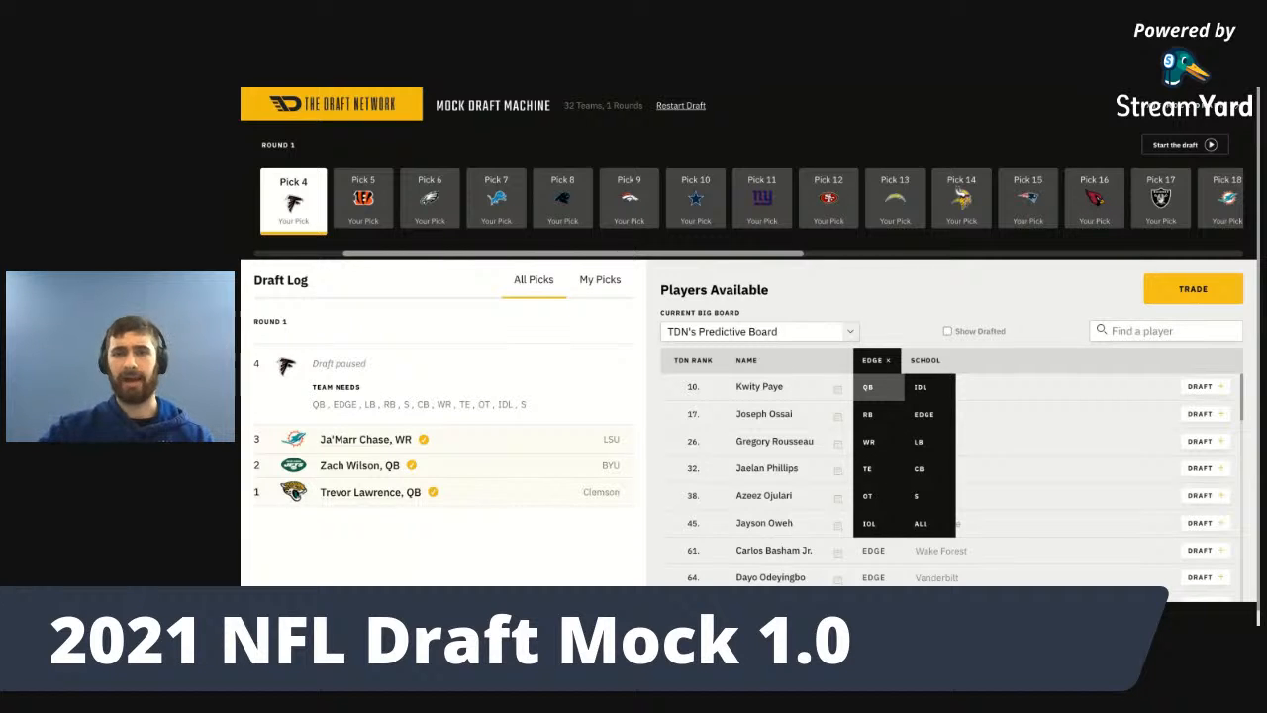
{"action": "left_click", "coordinate": [877, 392]}
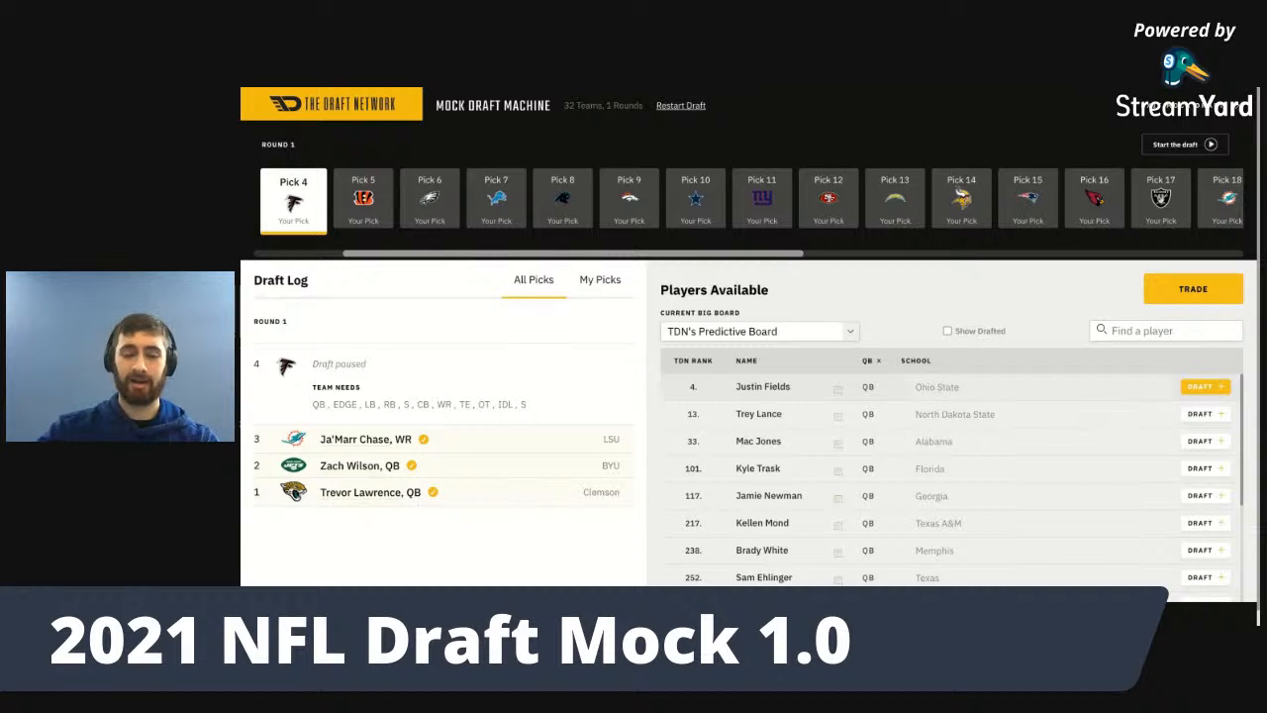
{"action": "left_click", "coordinate": [1204, 386]}
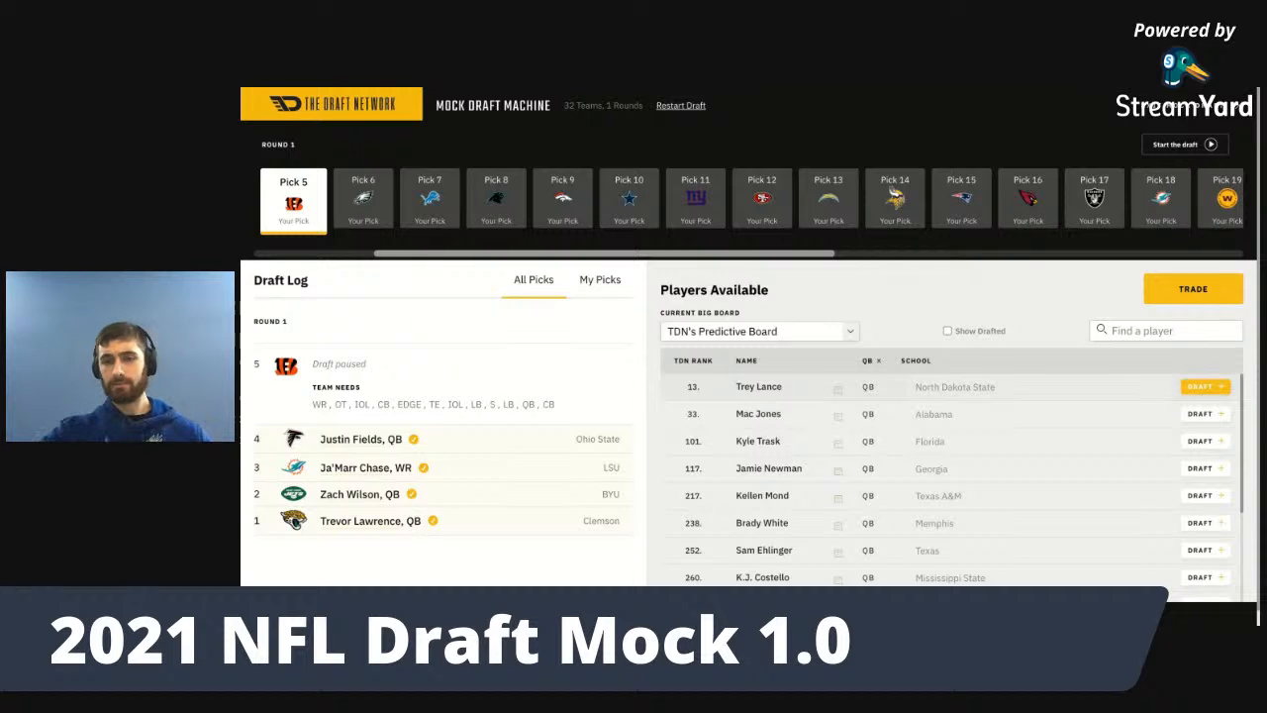
- Show available players at all positions and draft Penei Sewell for the Bengals with pick 5
{"action": "left_click", "coordinate": [871, 363]}
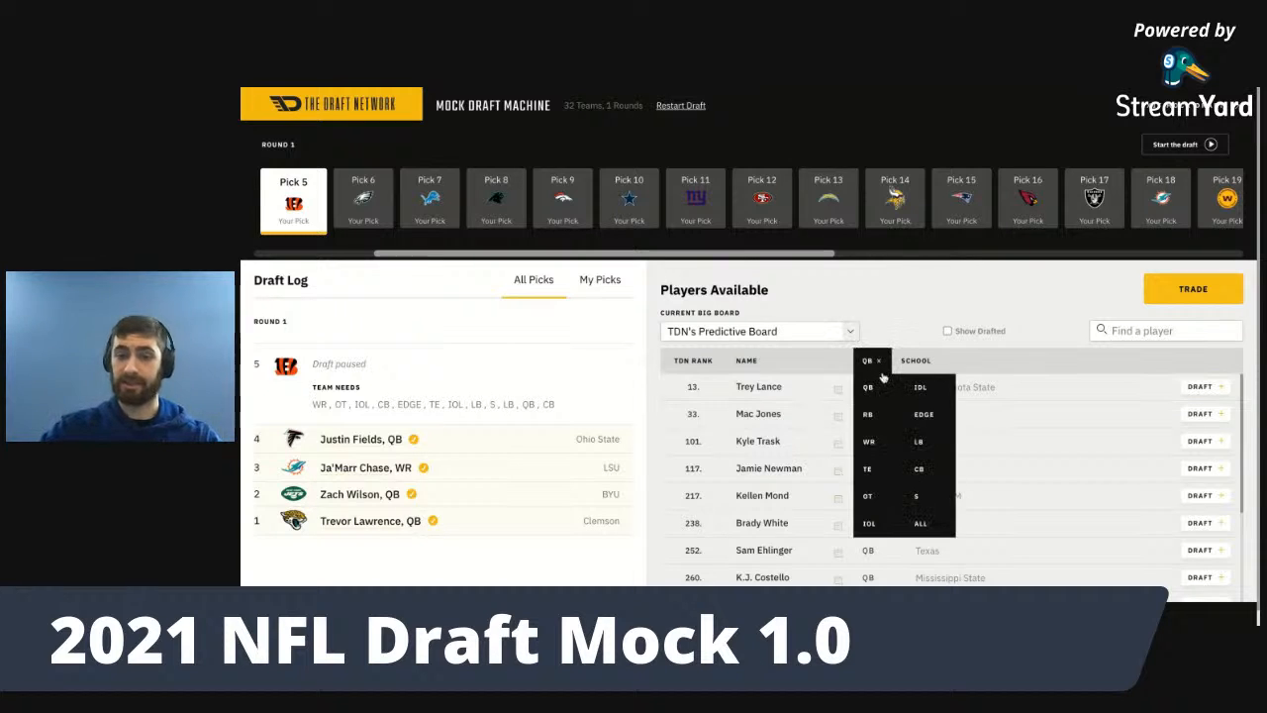
{"action": "left_click", "coordinate": [920, 522]}
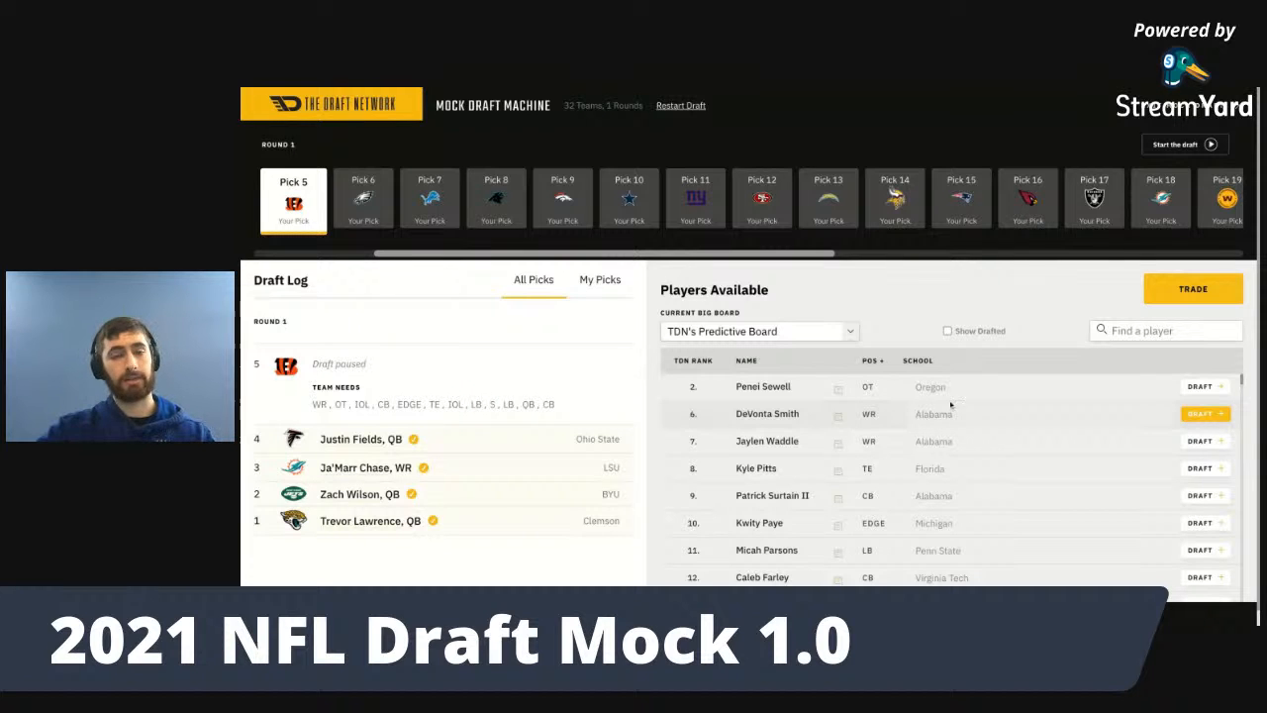
{"action": "left_click", "coordinate": [1196, 387]}
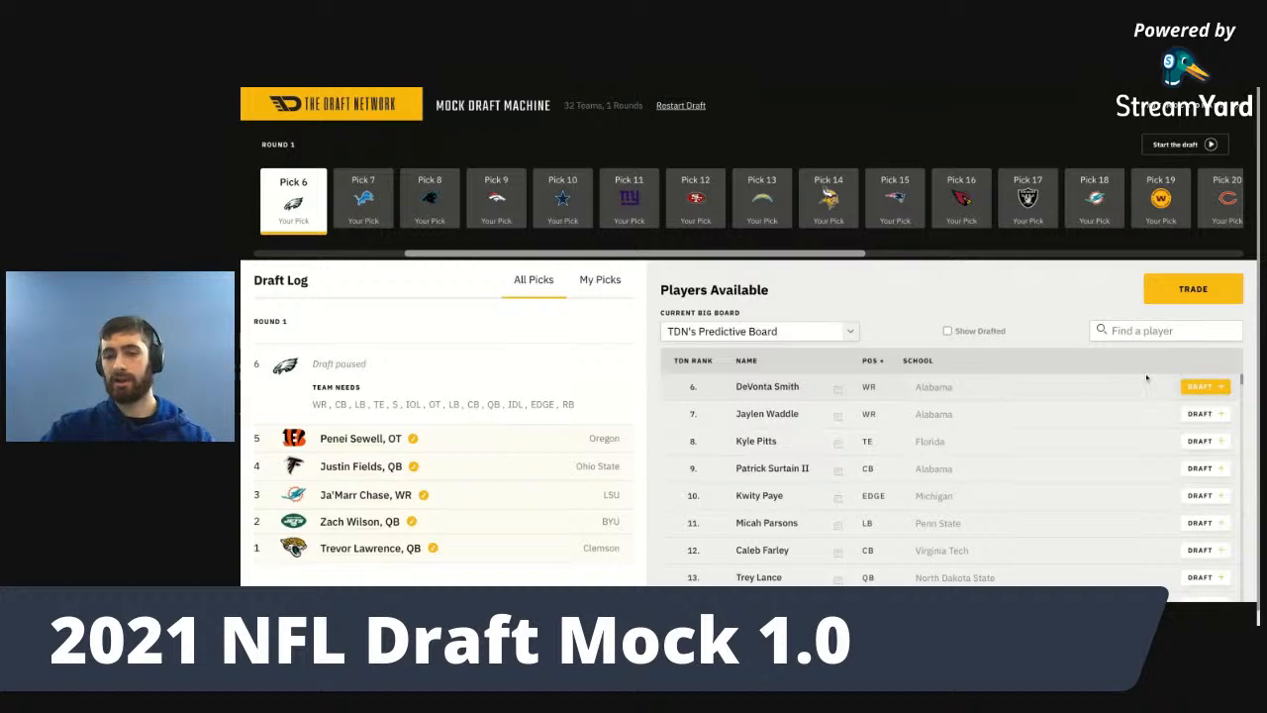
- Draft DeVonta Smith for the Eagles with pick 6 and Jaylen Waddle for the Lions with pick 7
{"action": "left_click", "coordinate": [1199, 387]}
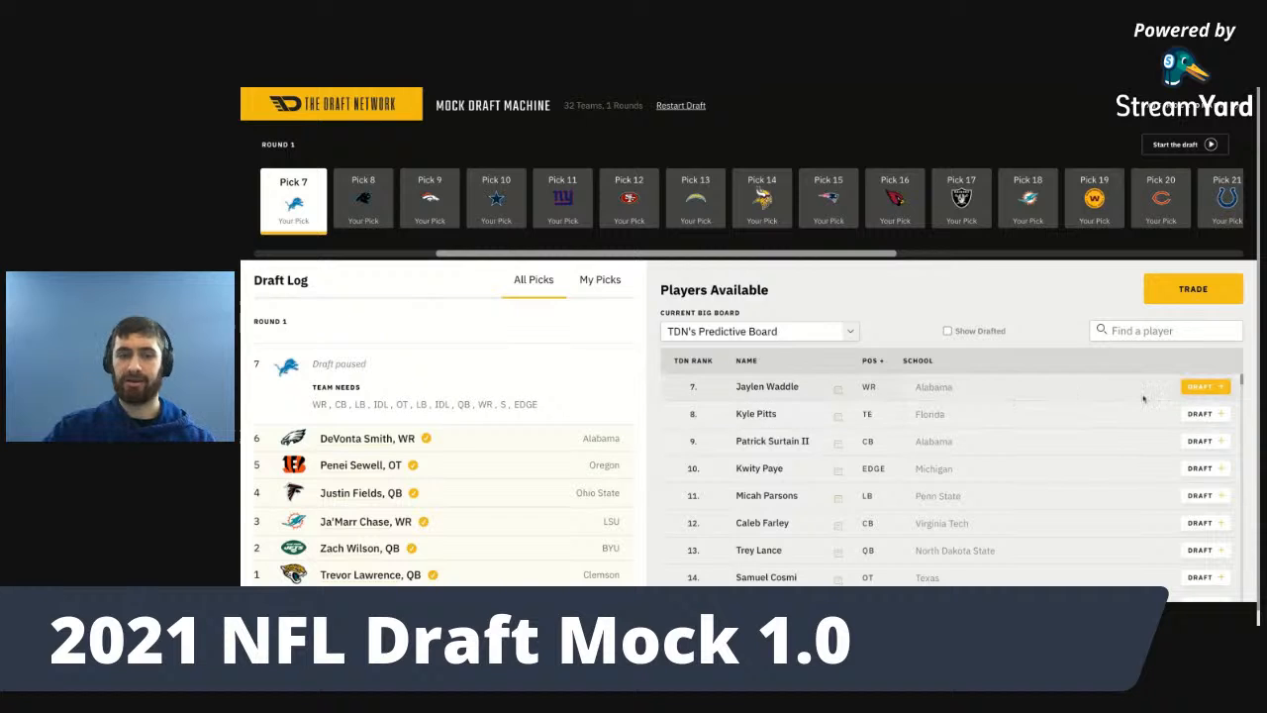
{"action": "left_click", "coordinate": [1201, 392]}
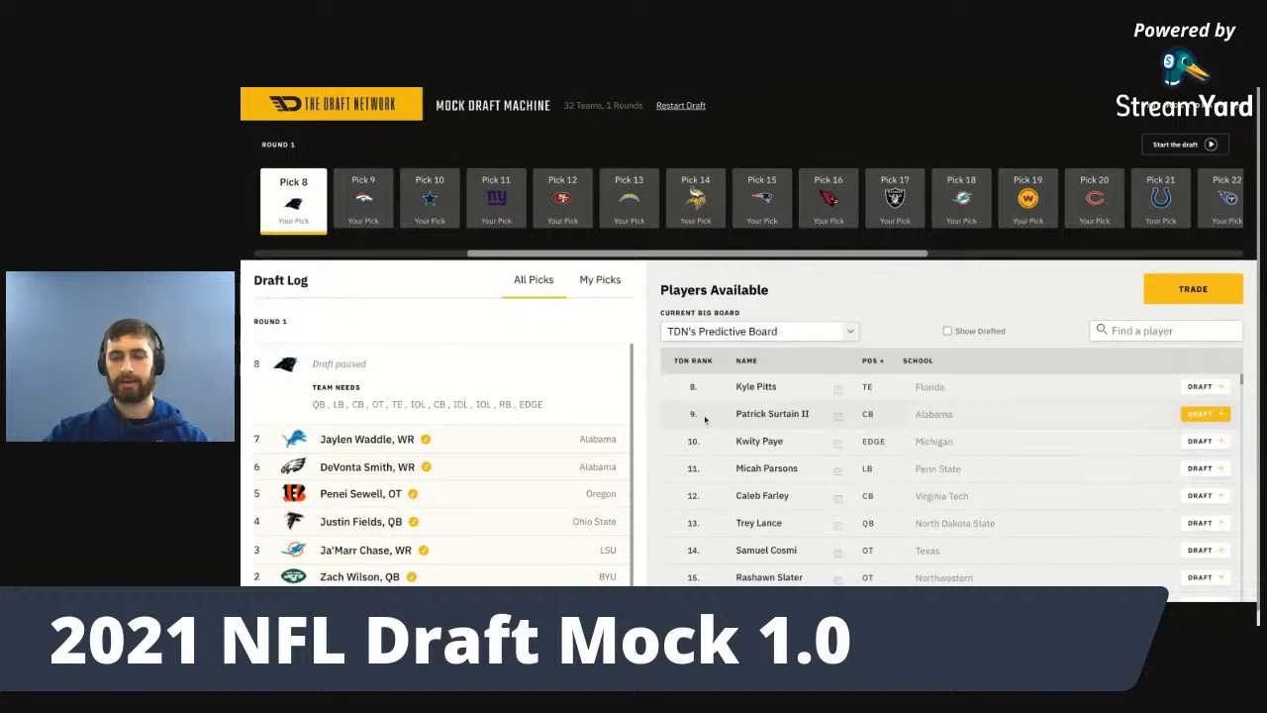
- Compare the available quarterbacks with the full list of all positions for the Panthers' pick 8
{"action": "left_click", "coordinate": [873, 360]}
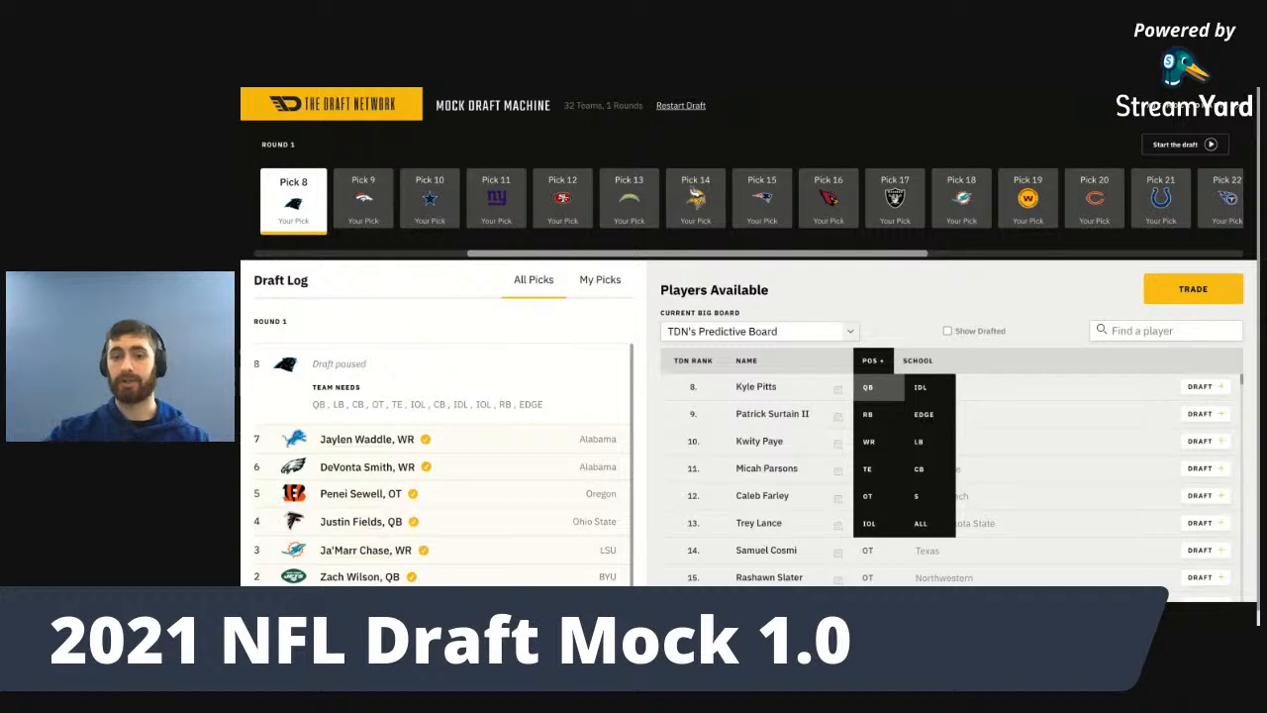
{"action": "left_click", "coordinate": [868, 386]}
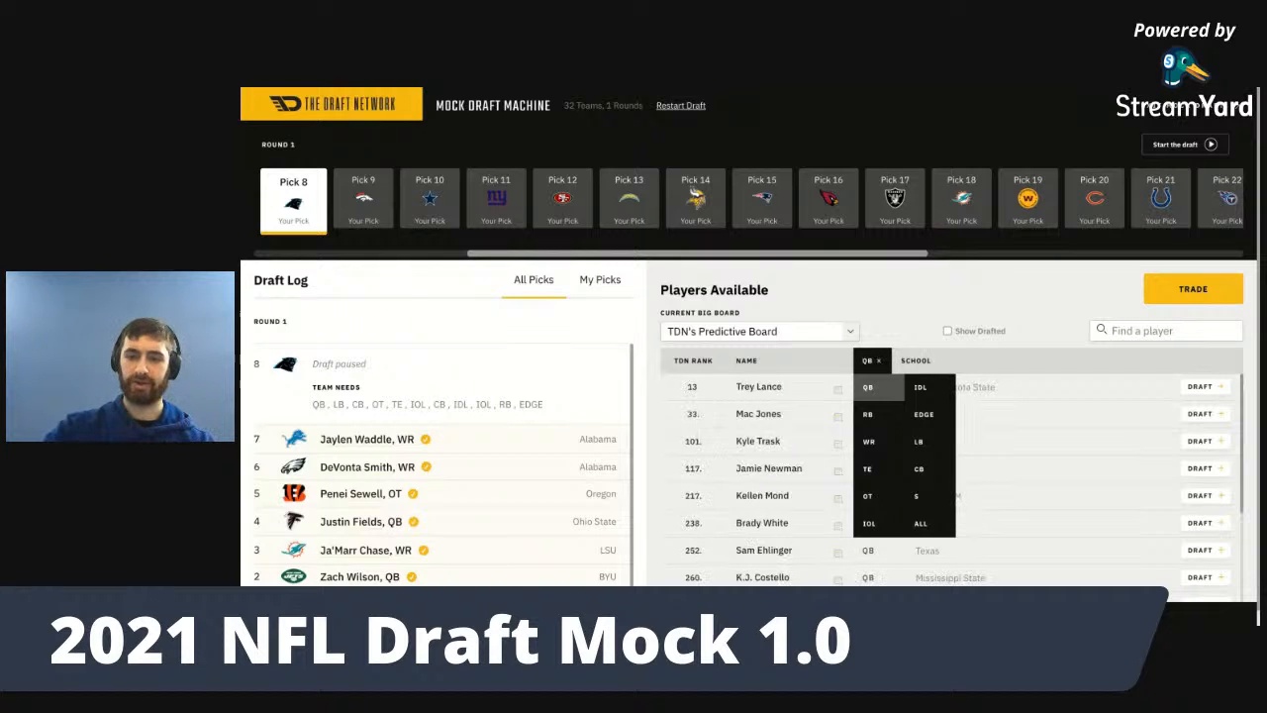
{"action": "left_click", "coordinate": [922, 519]}
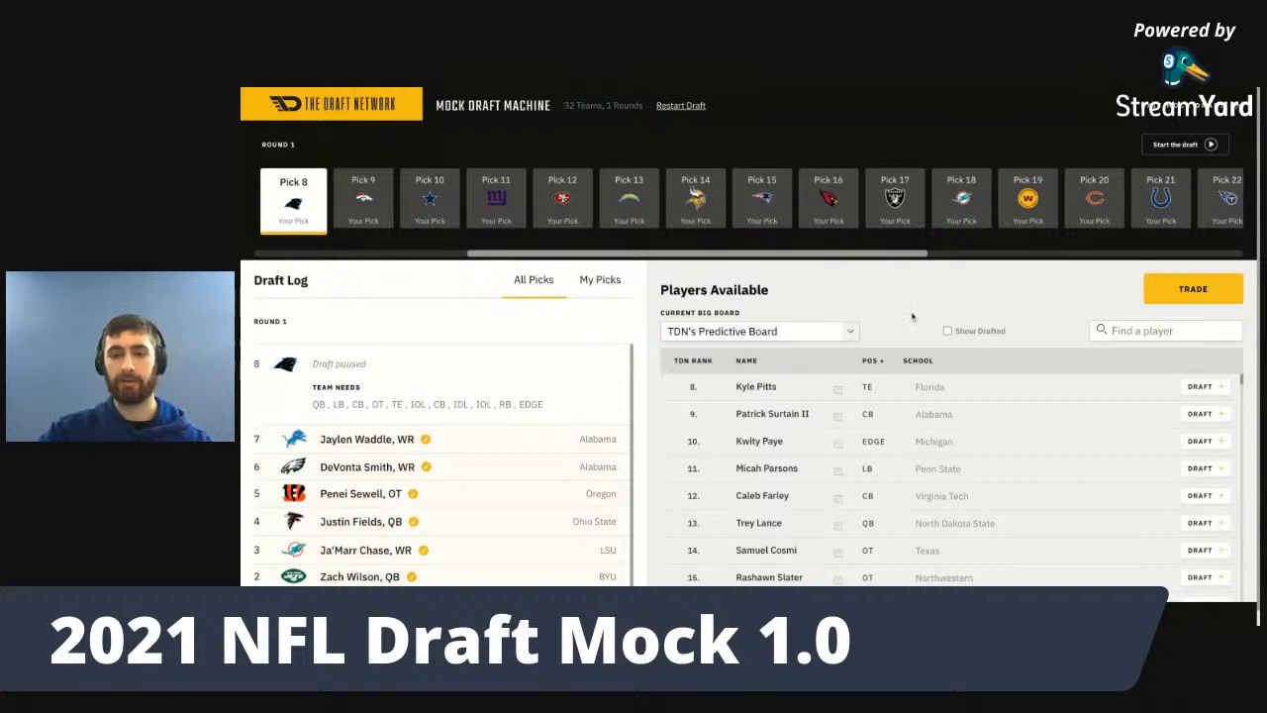
{"action": "left_click", "coordinate": [873, 361]}
{"action": "left_click", "coordinate": [868, 388]}
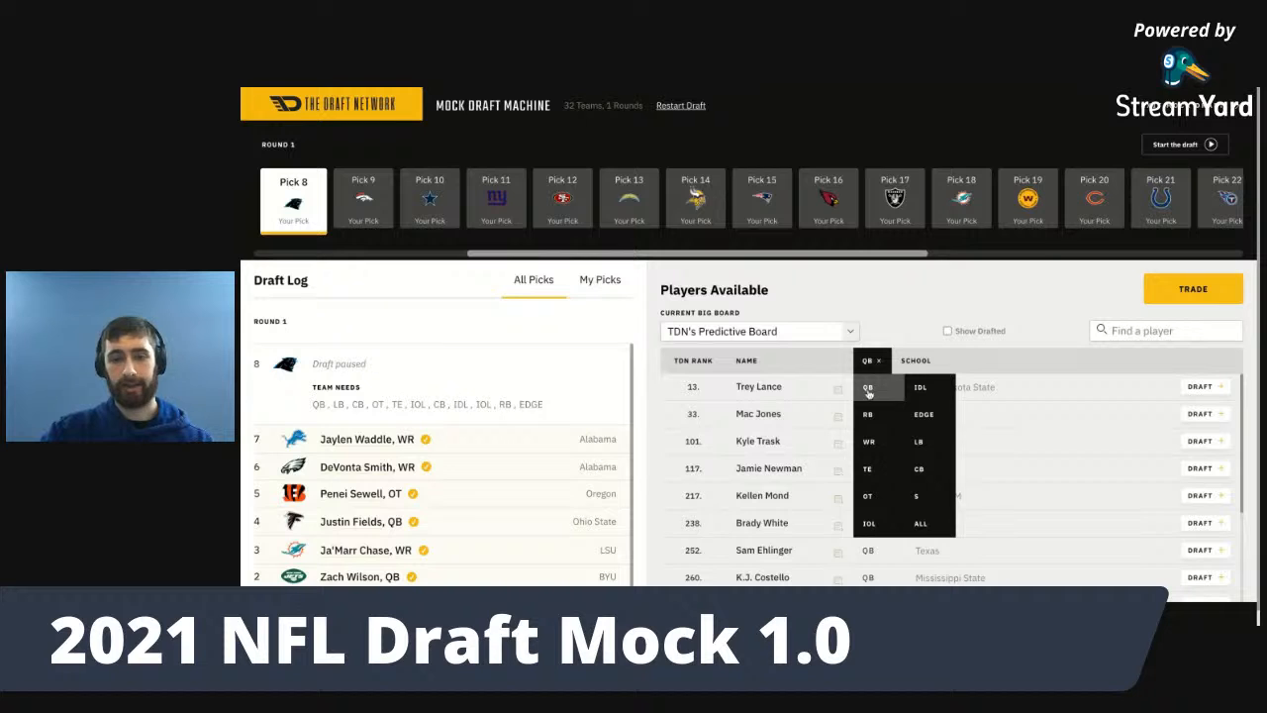
{"action": "left_click", "coordinate": [869, 360]}
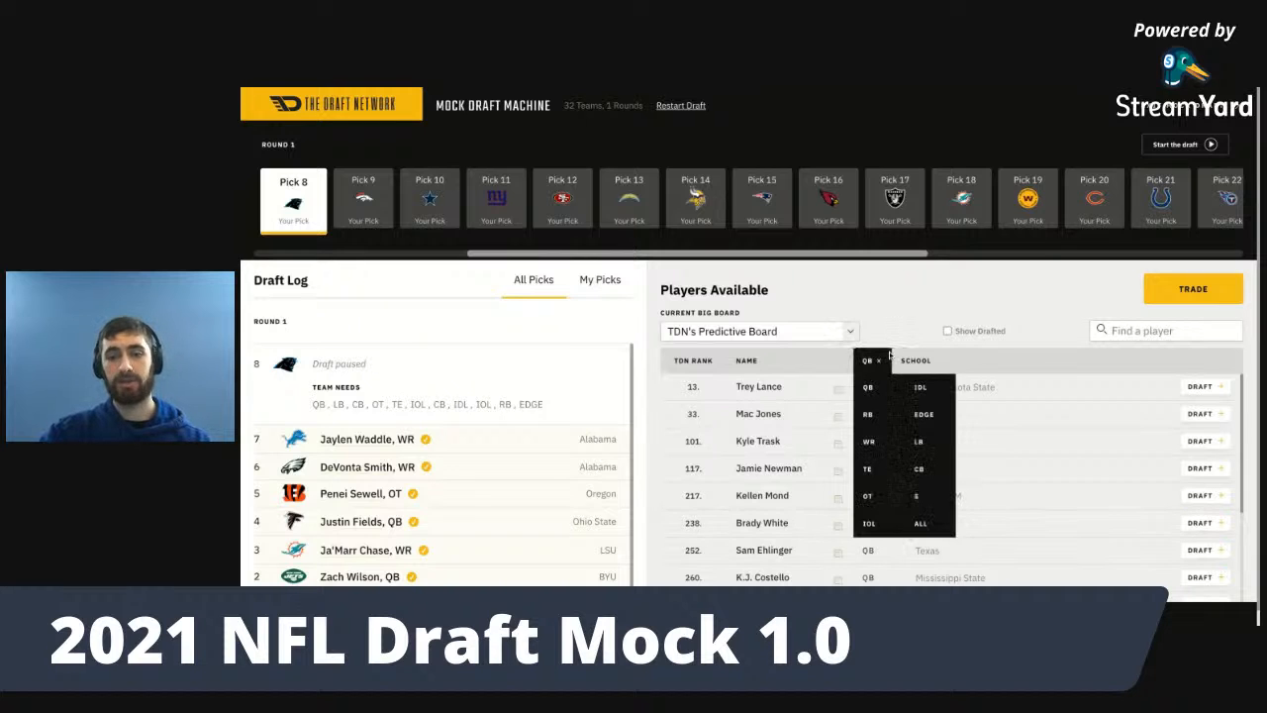
{"action": "left_click", "coordinate": [931, 533]}
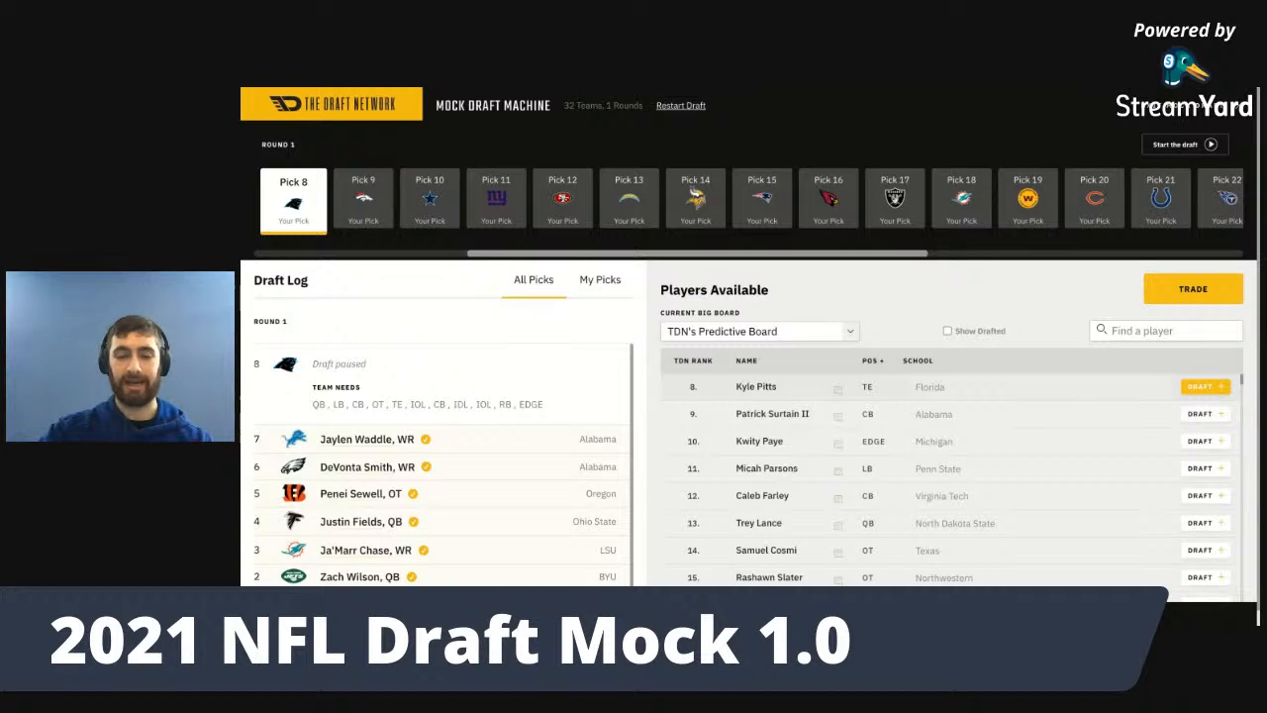
- Check the available OT players, switch the position filter to LB, and draft Micah Parsons for the Panthers with pick 8
{"action": "left_click", "coordinate": [874, 360]}
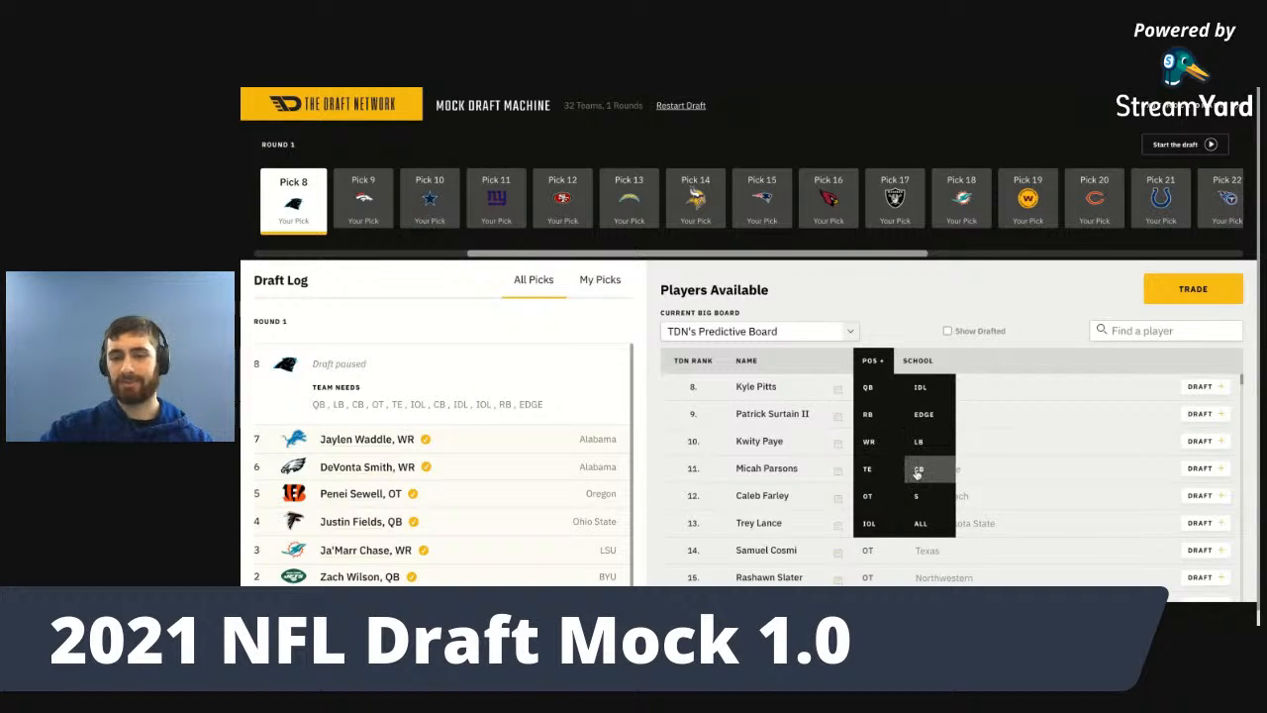
{"action": "left_click", "coordinate": [882, 495]}
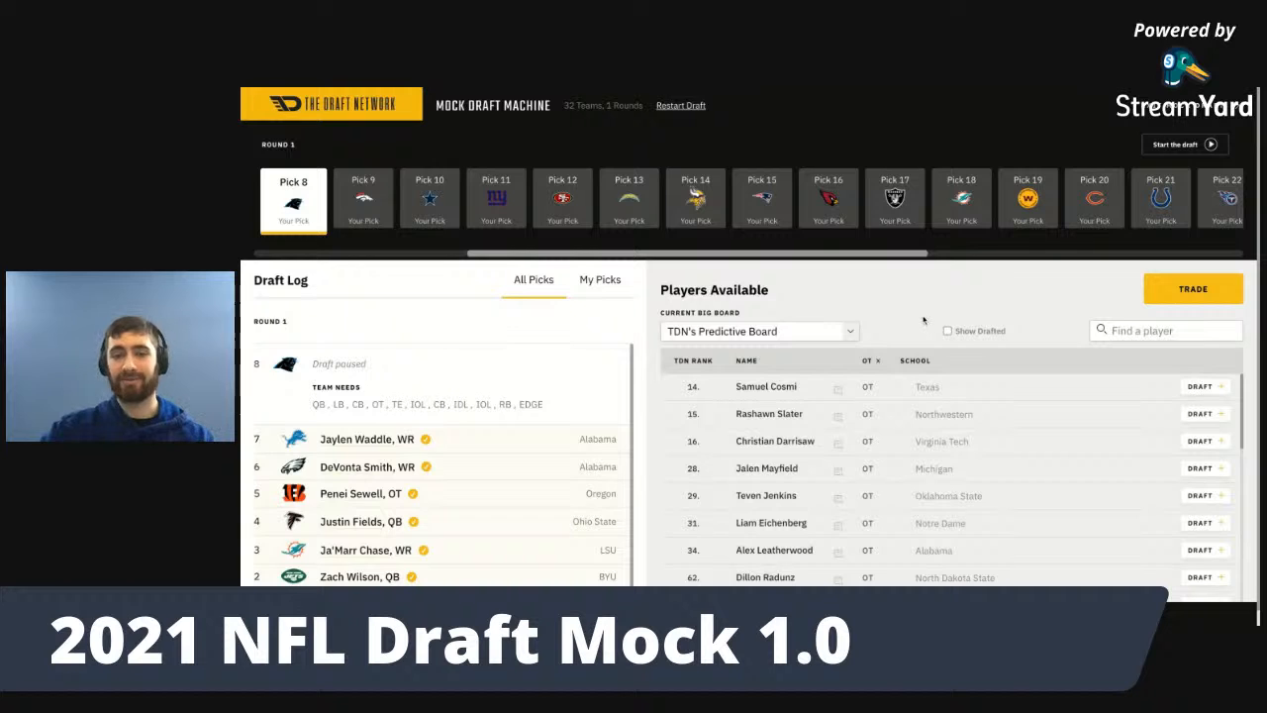
{"action": "scroll", "coordinate": [924, 319], "scroll_direction": "down", "scroll_amount": 1}
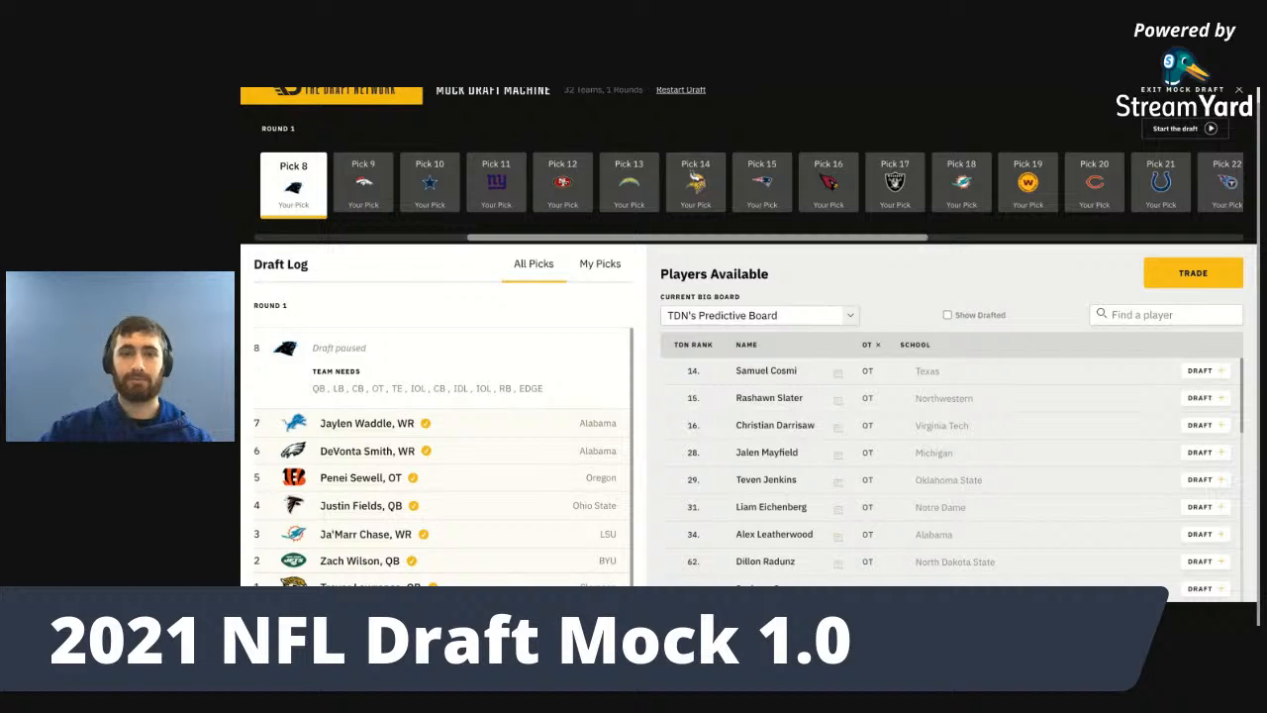
{"action": "left_click", "coordinate": [868, 344]}
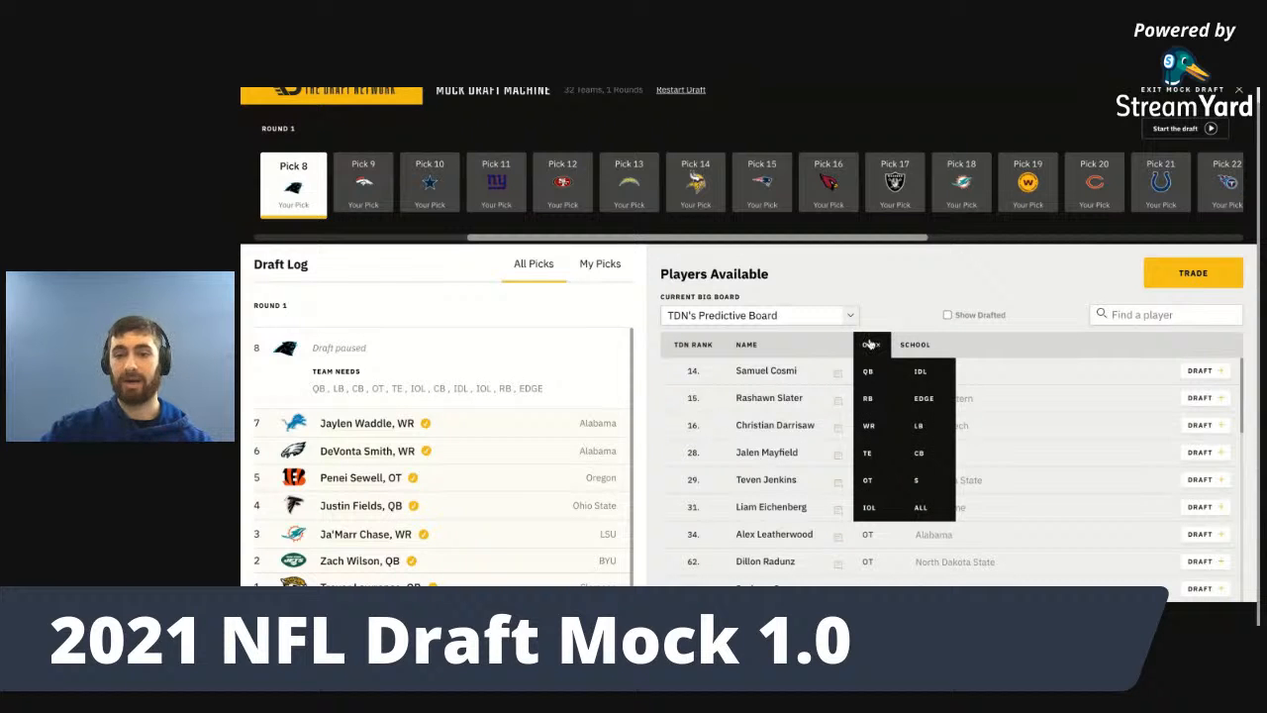
{"action": "left_click", "coordinate": [919, 424]}
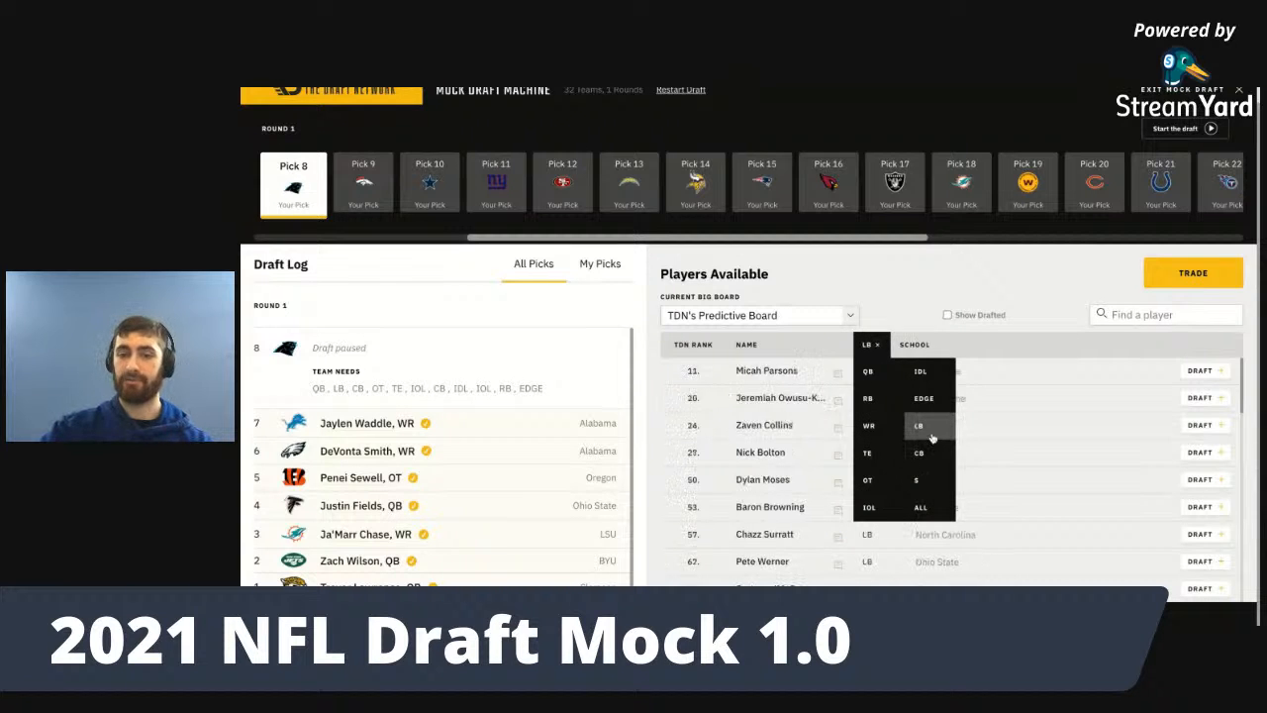
{"action": "left_click", "coordinate": [1204, 371]}
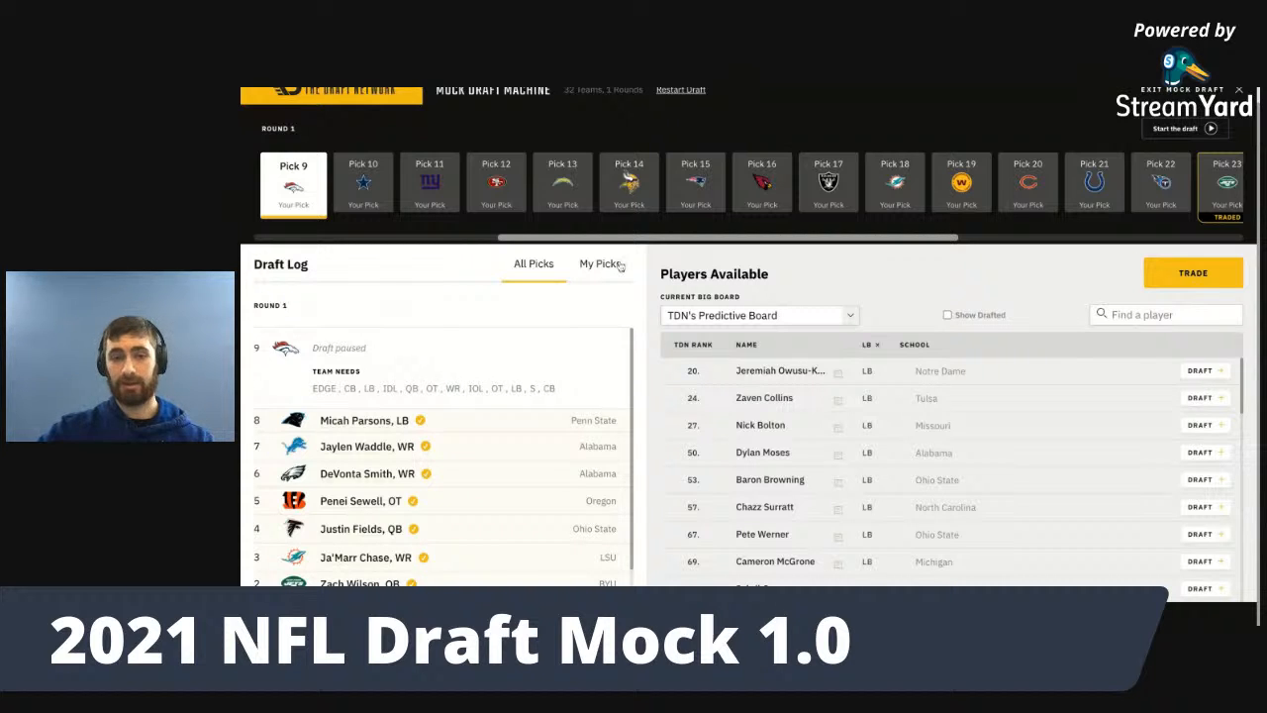
- Show available players at all positions and draft Patrick Surtain II for the Broncos with pick 9
{"action": "left_click", "coordinate": [867, 344]}
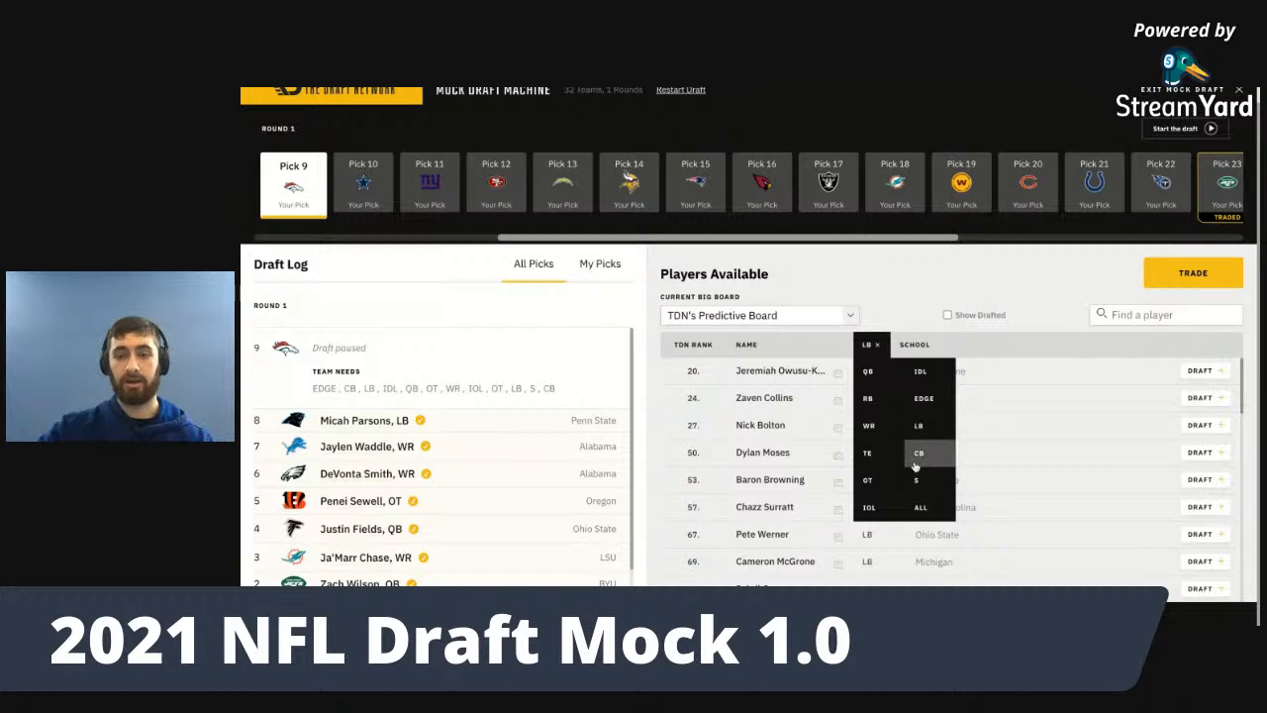
{"action": "left_click", "coordinate": [919, 508]}
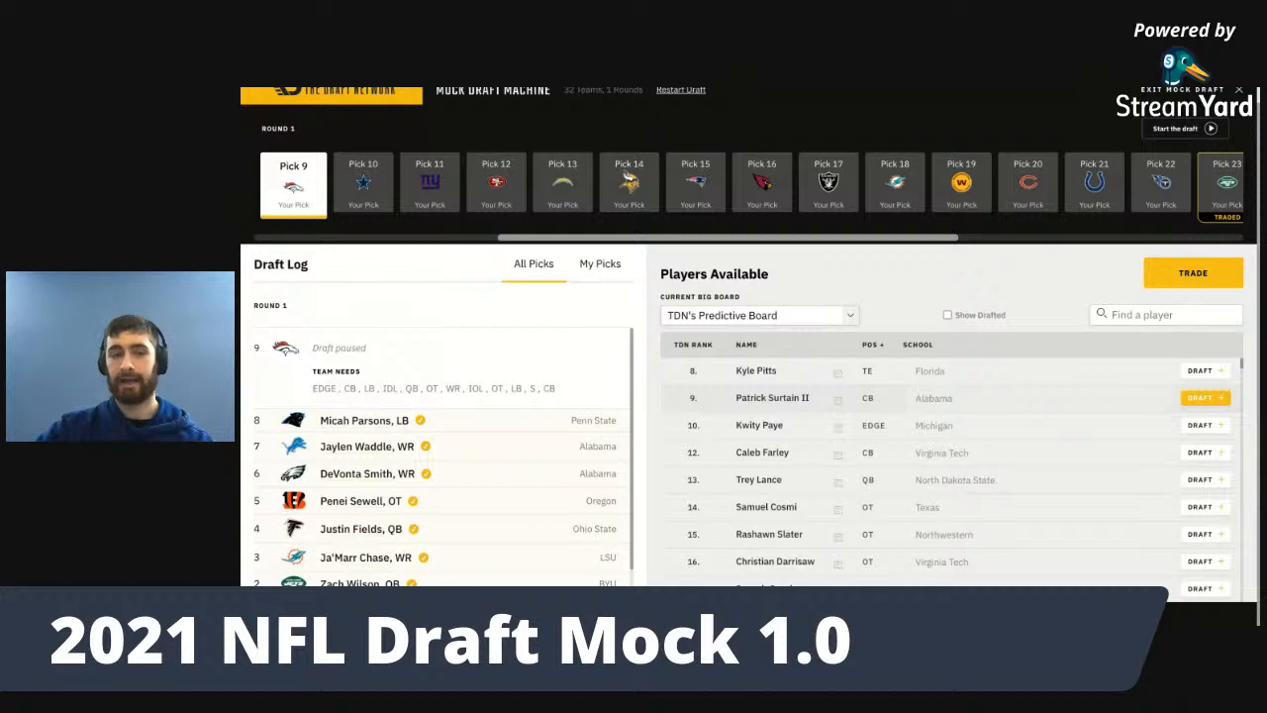
{"action": "left_click", "coordinate": [1204, 397]}
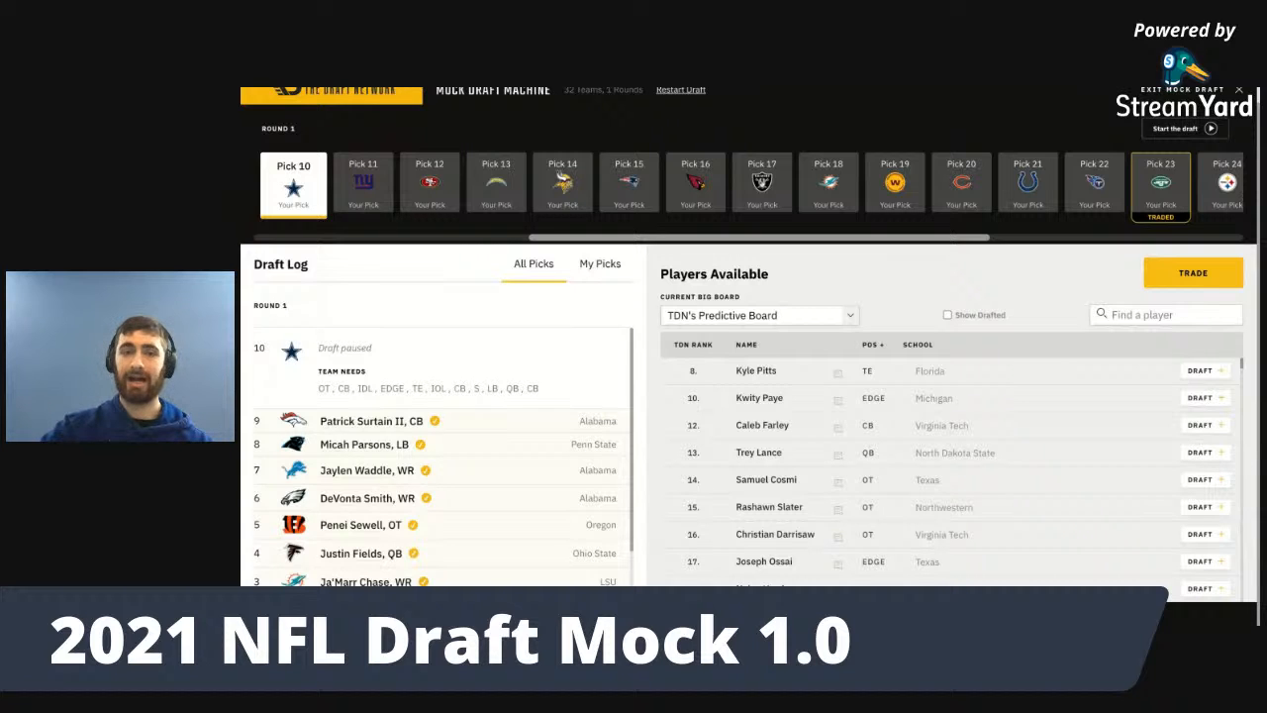
- Filter the available players to OT and draft Christian Darrisaw for the Cowboys with pick 10
{"action": "left_click", "coordinate": [865, 345]}
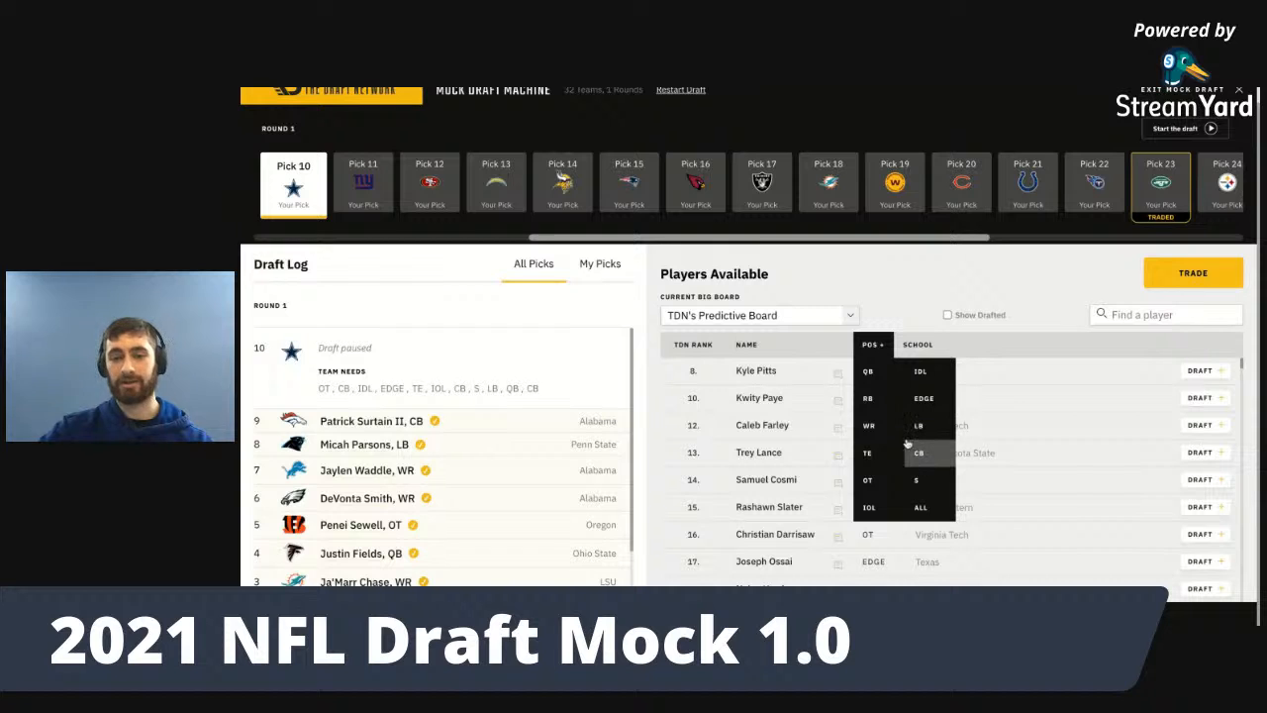
{"action": "left_click", "coordinate": [886, 482]}
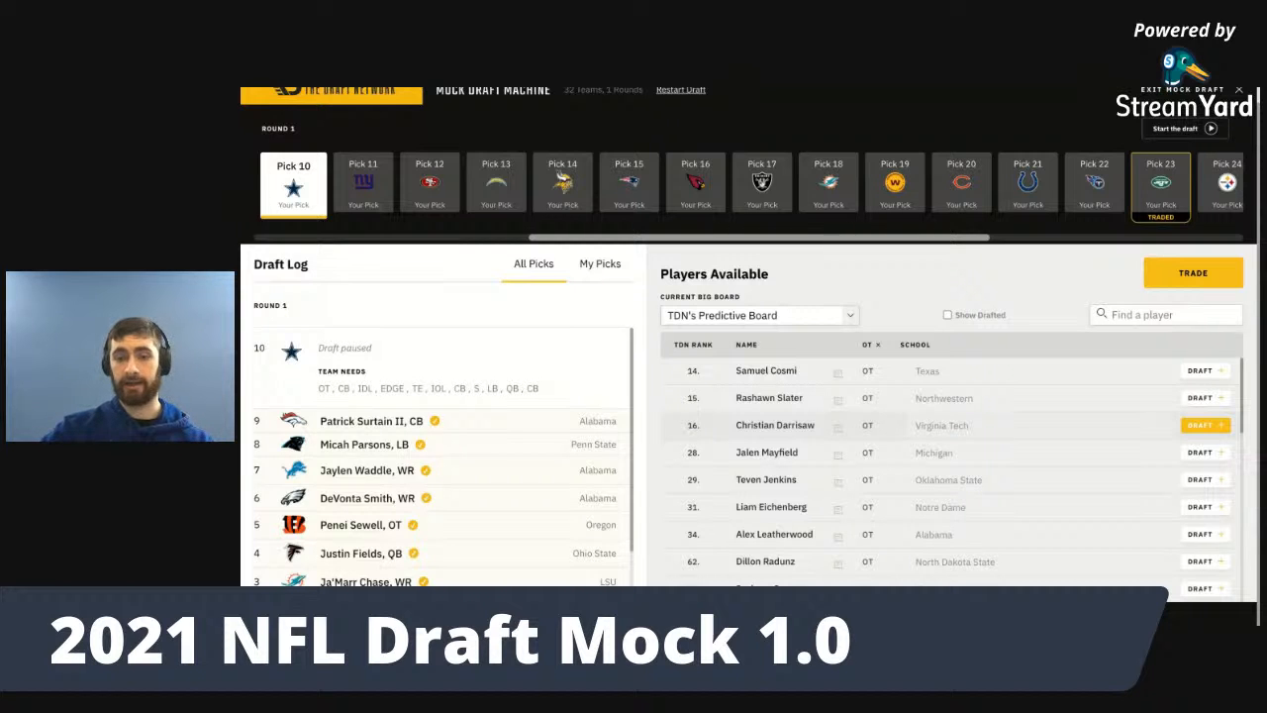
{"action": "left_click", "coordinate": [1205, 425]}
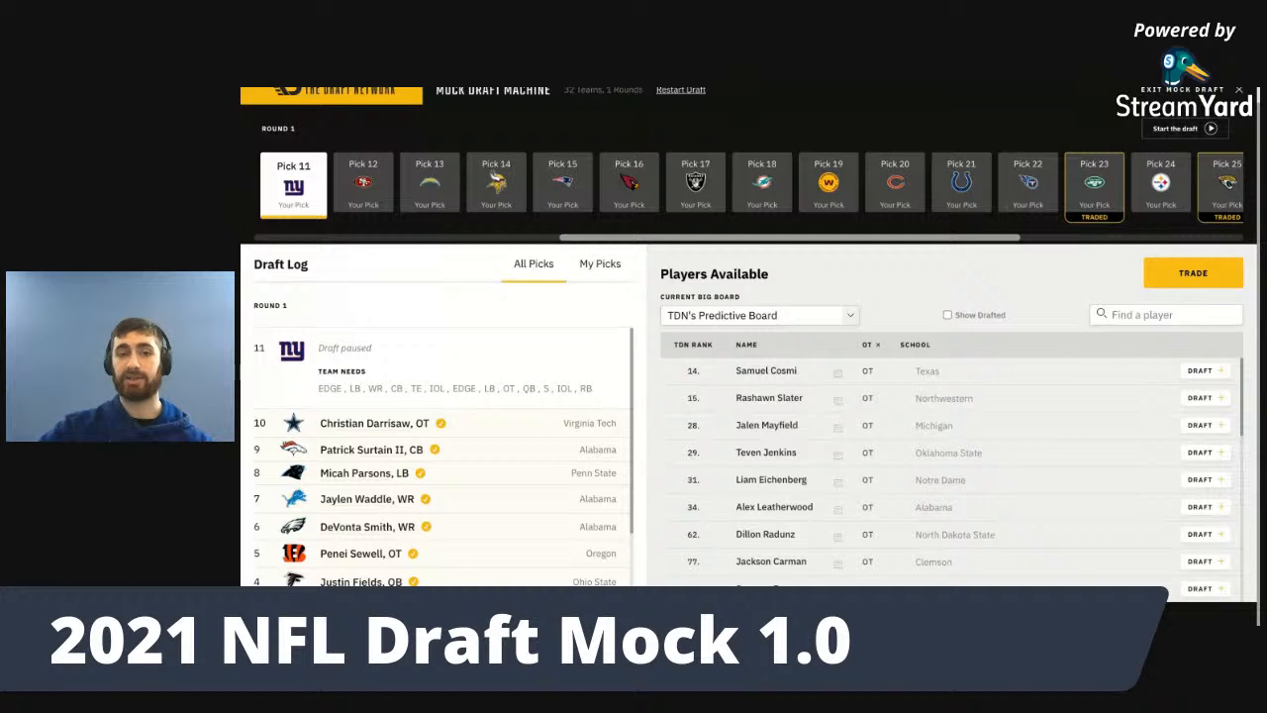
- Filter the available players to EDGE and draft Kwity Paye for the Giants with pick 11
{"action": "left_click", "coordinate": [865, 349]}
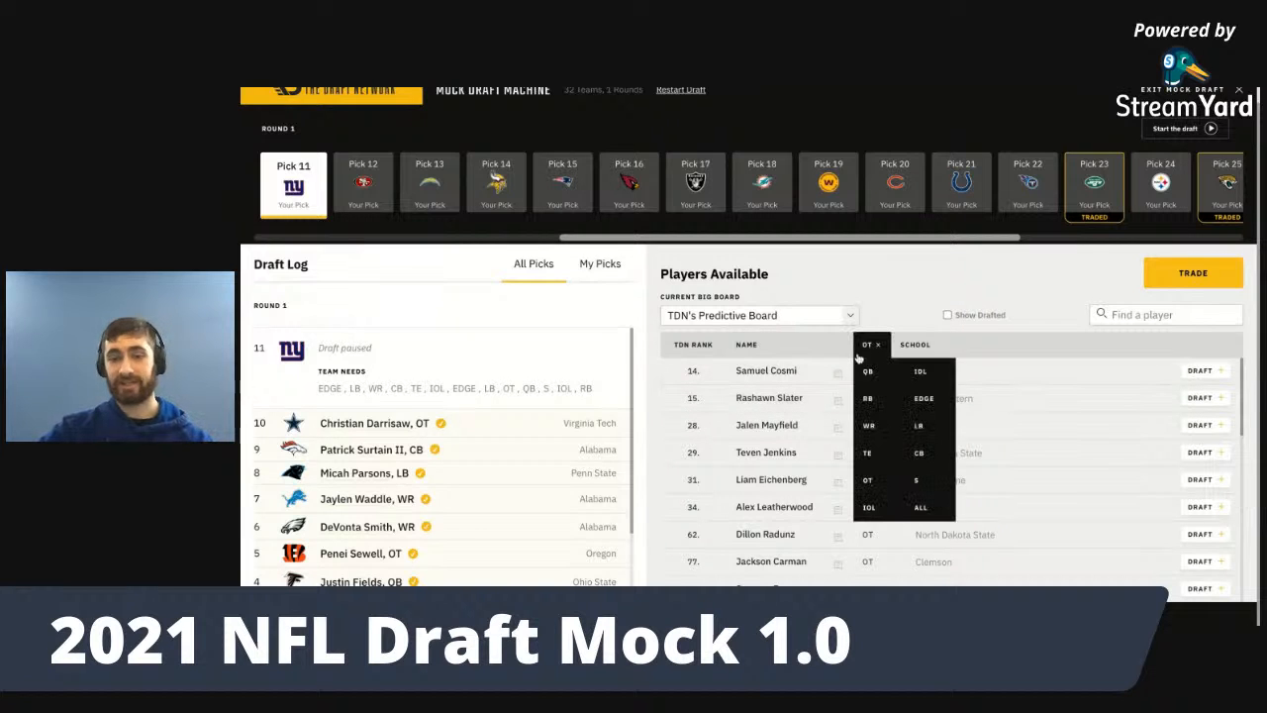
{"action": "left_click", "coordinate": [917, 400]}
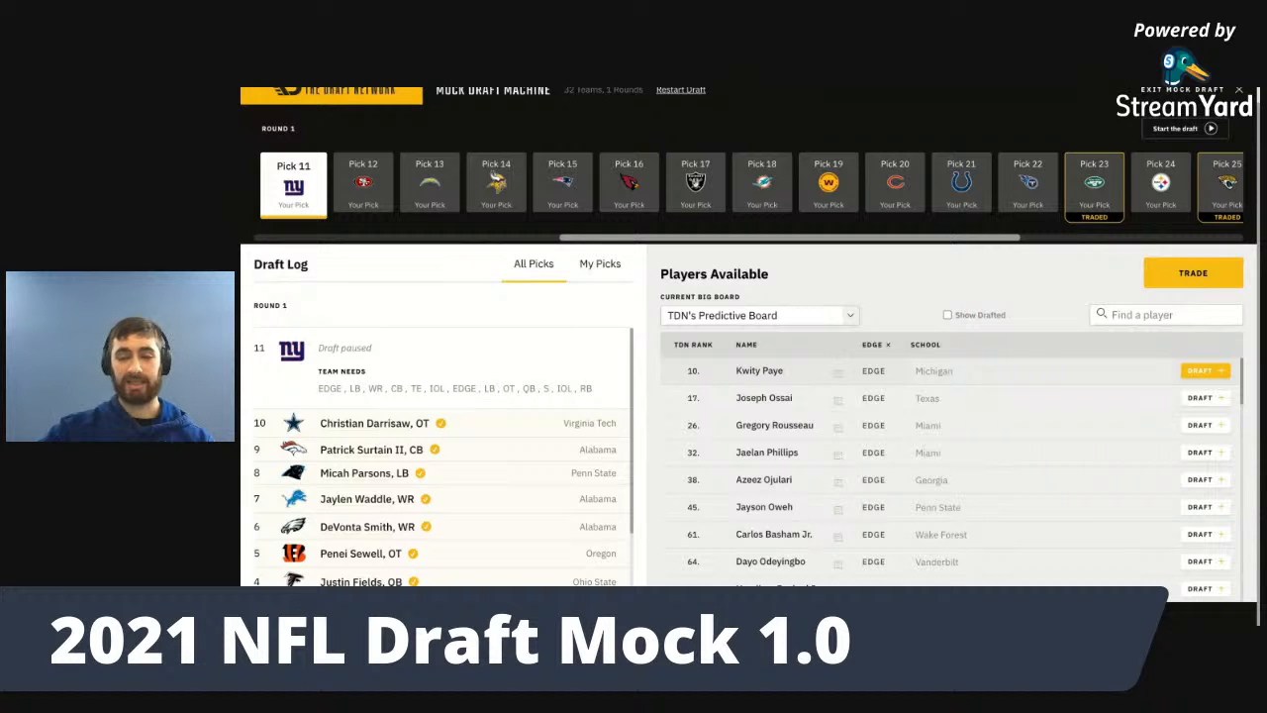
{"action": "left_click", "coordinate": [1204, 370]}
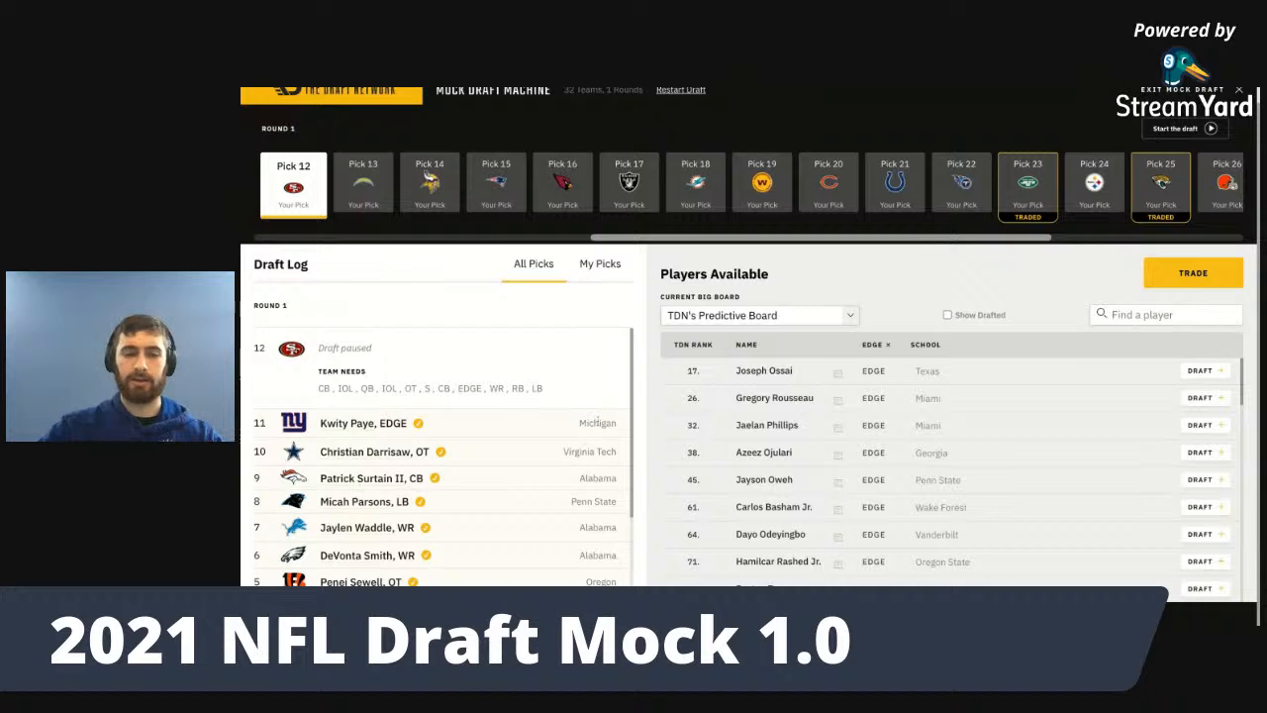
- Review players at all positions, filter them to CB, and draft Caleb Farley for the 49ers with pick 12
{"action": "mouse_move", "coordinate": [874, 342]}
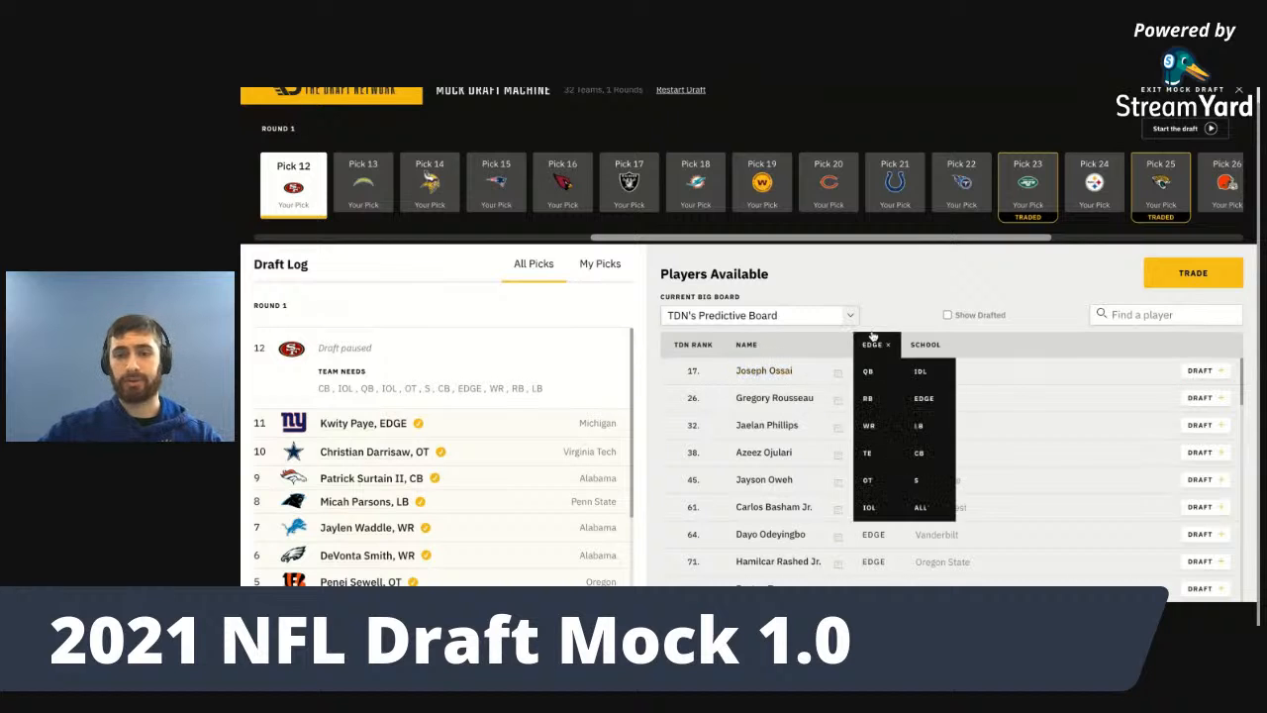
{"action": "left_click", "coordinate": [917, 506]}
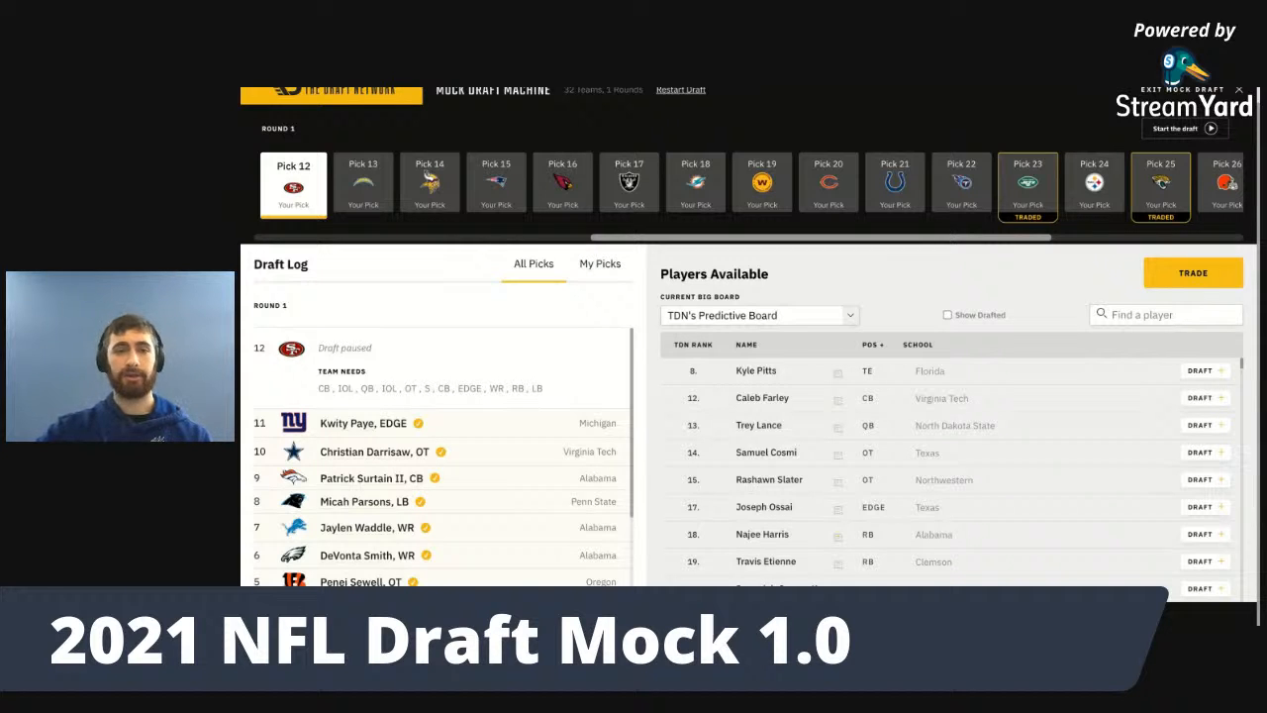
{"action": "mouse_move", "coordinate": [869, 348]}
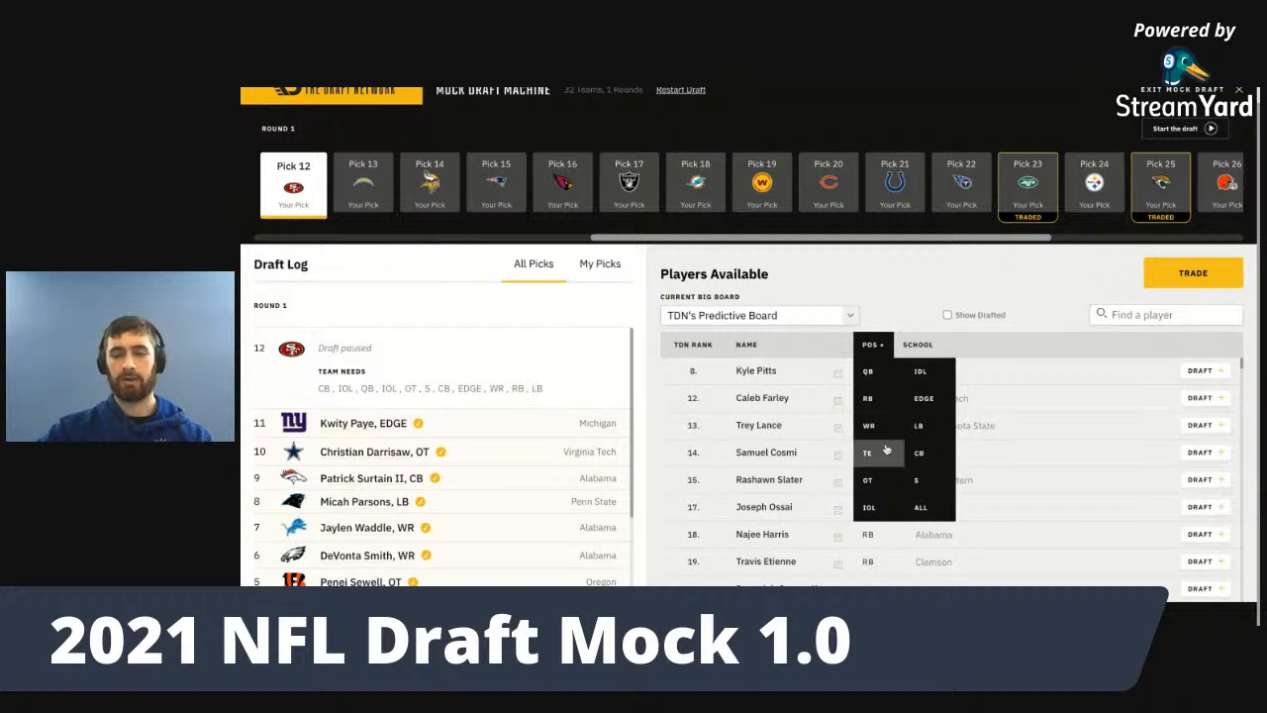
{"action": "left_click", "coordinate": [919, 452]}
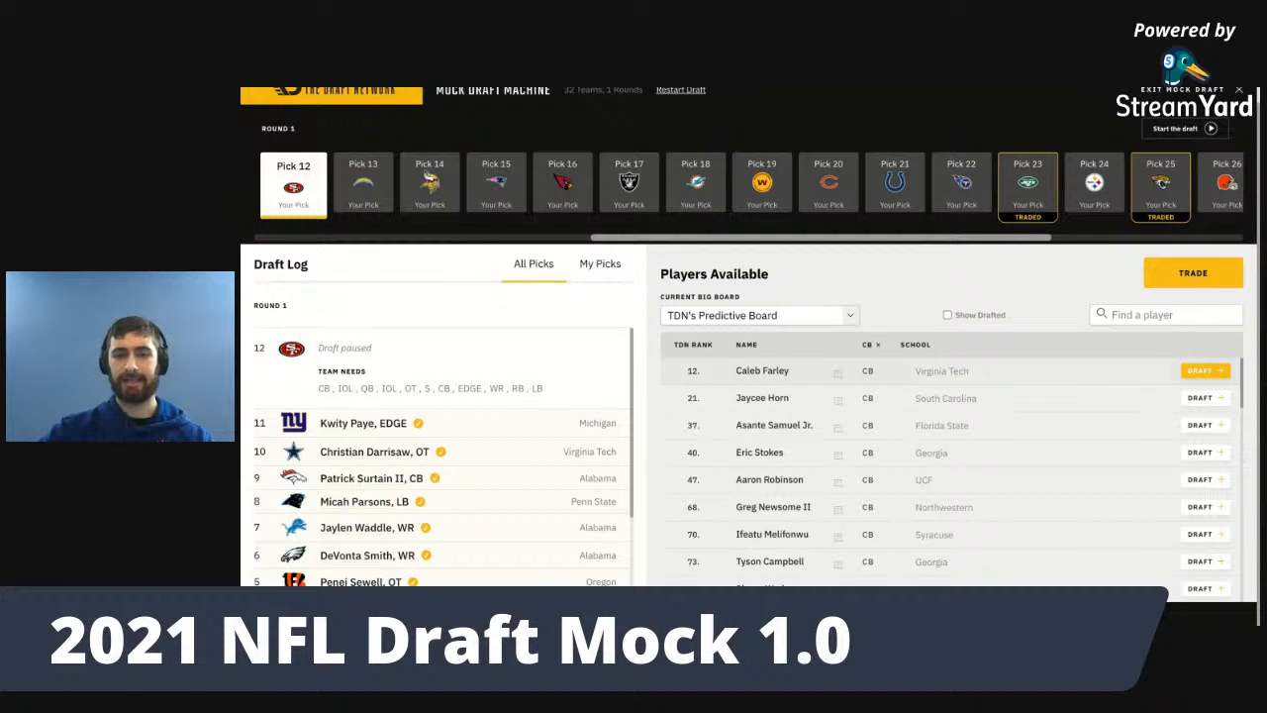
{"action": "left_click", "coordinate": [1205, 371]}
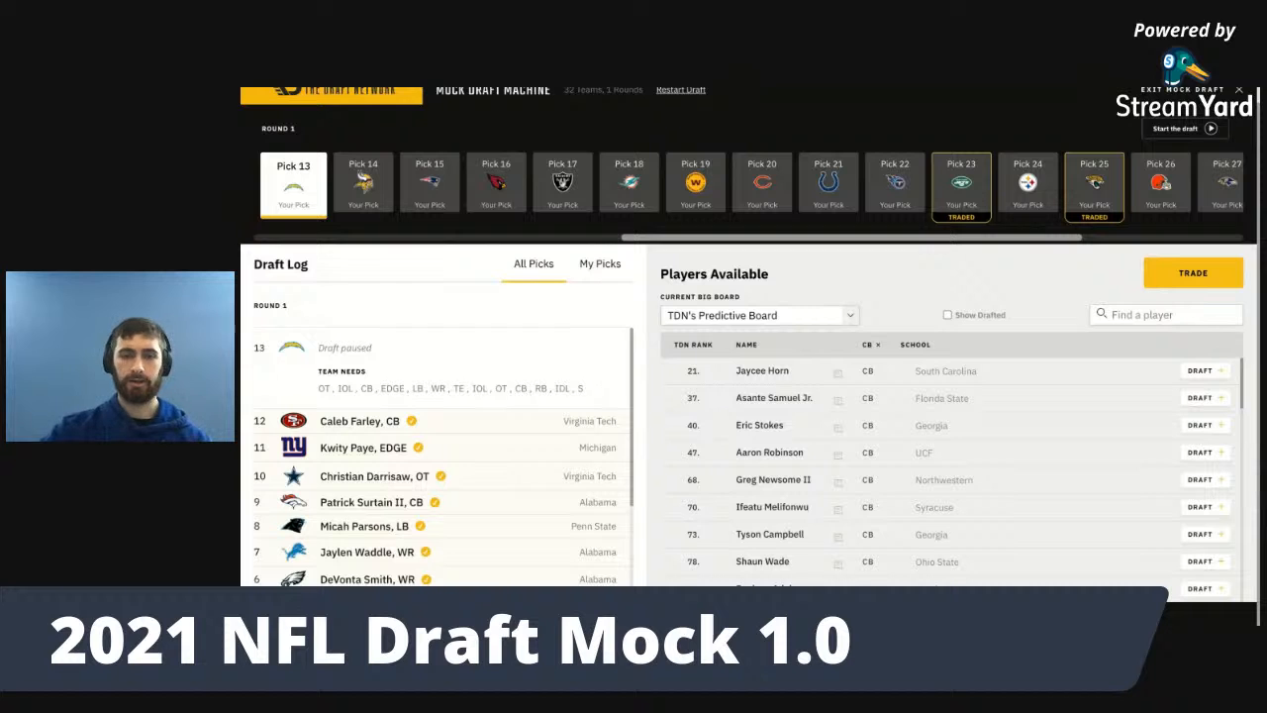
- Filter the available players to OT and draft Rashawn Slater for the Chargers with pick 13
{"action": "left_click", "coordinate": [871, 344]}
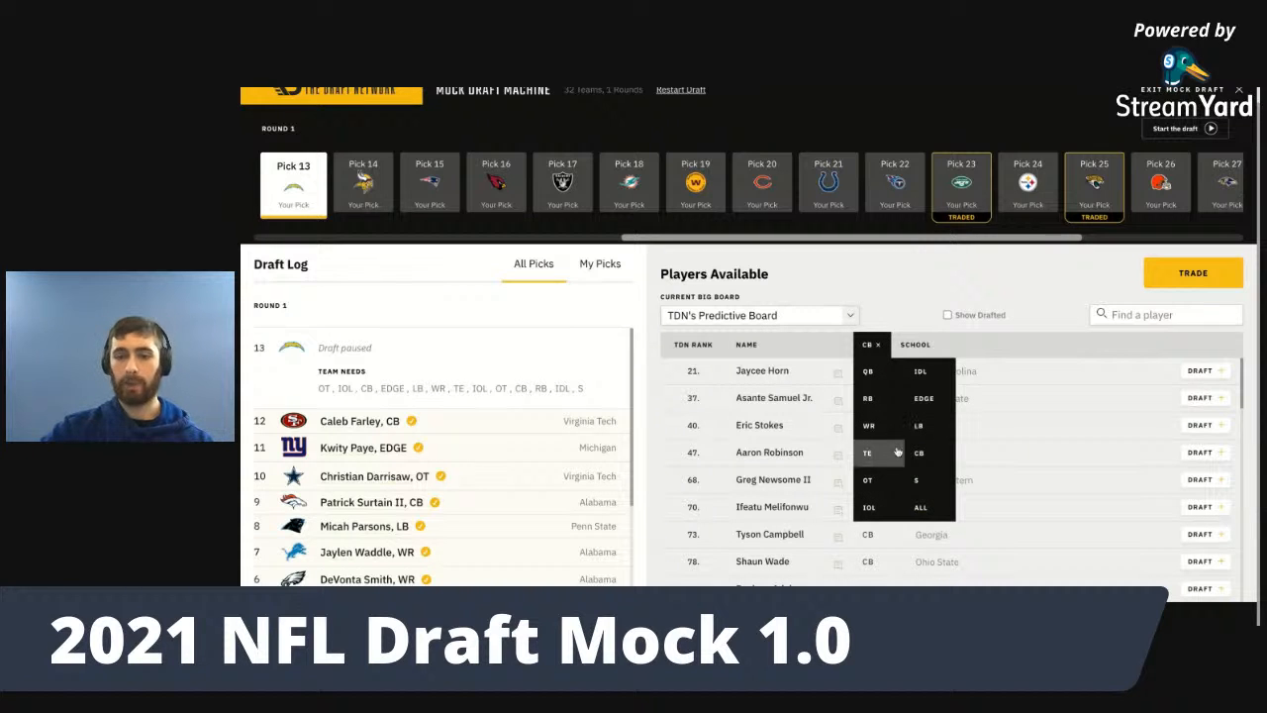
{"action": "left_click", "coordinate": [881, 482]}
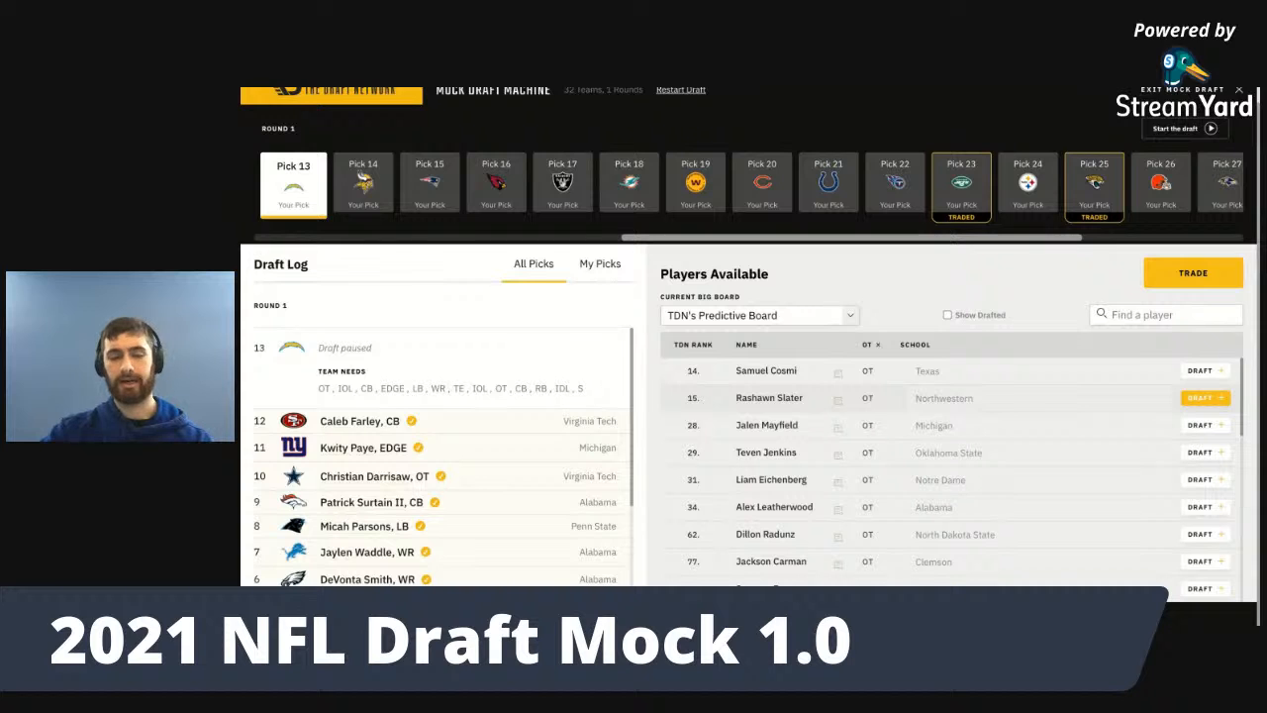
{"action": "left_click", "coordinate": [1203, 397]}
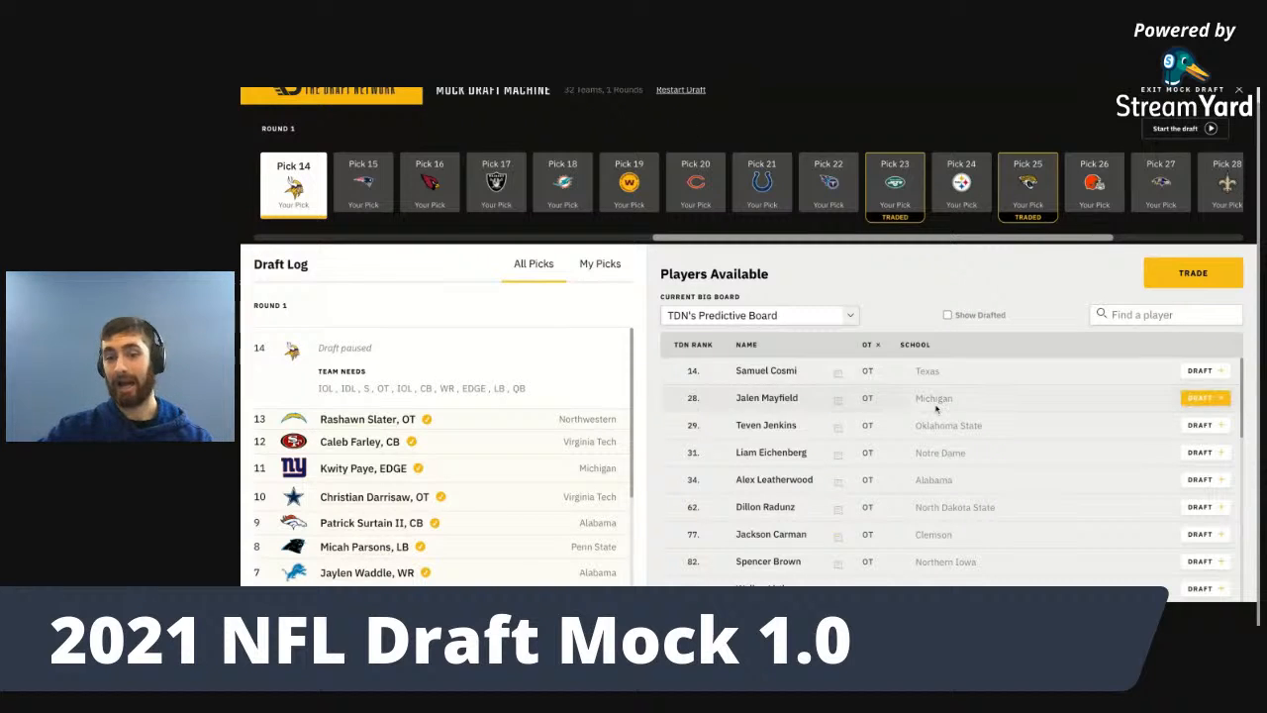
- Filter the available players to EDGE and draft Gregory Rousseau for the Vikings with pick 14
{"action": "left_click", "coordinate": [876, 345]}
{"action": "left_click", "coordinate": [926, 398]}
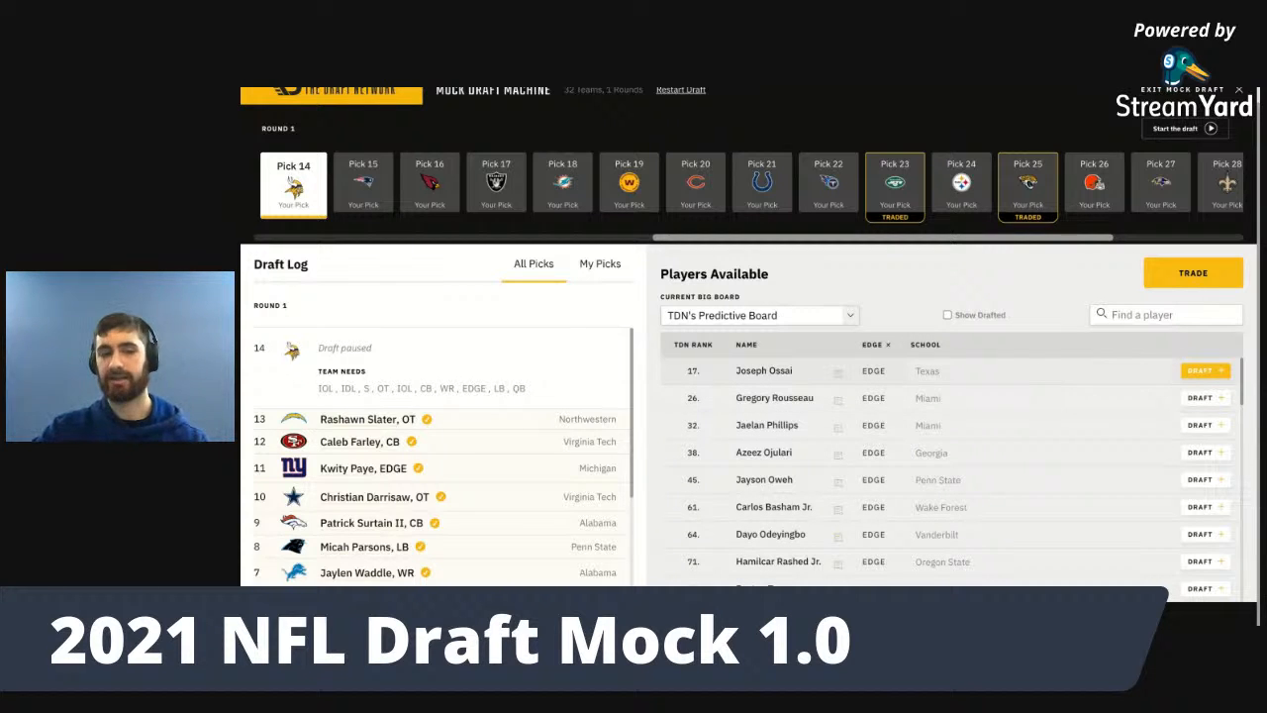
{"action": "scroll", "coordinate": [1038, 389], "scroll_direction": "up", "scroll_amount": 1}
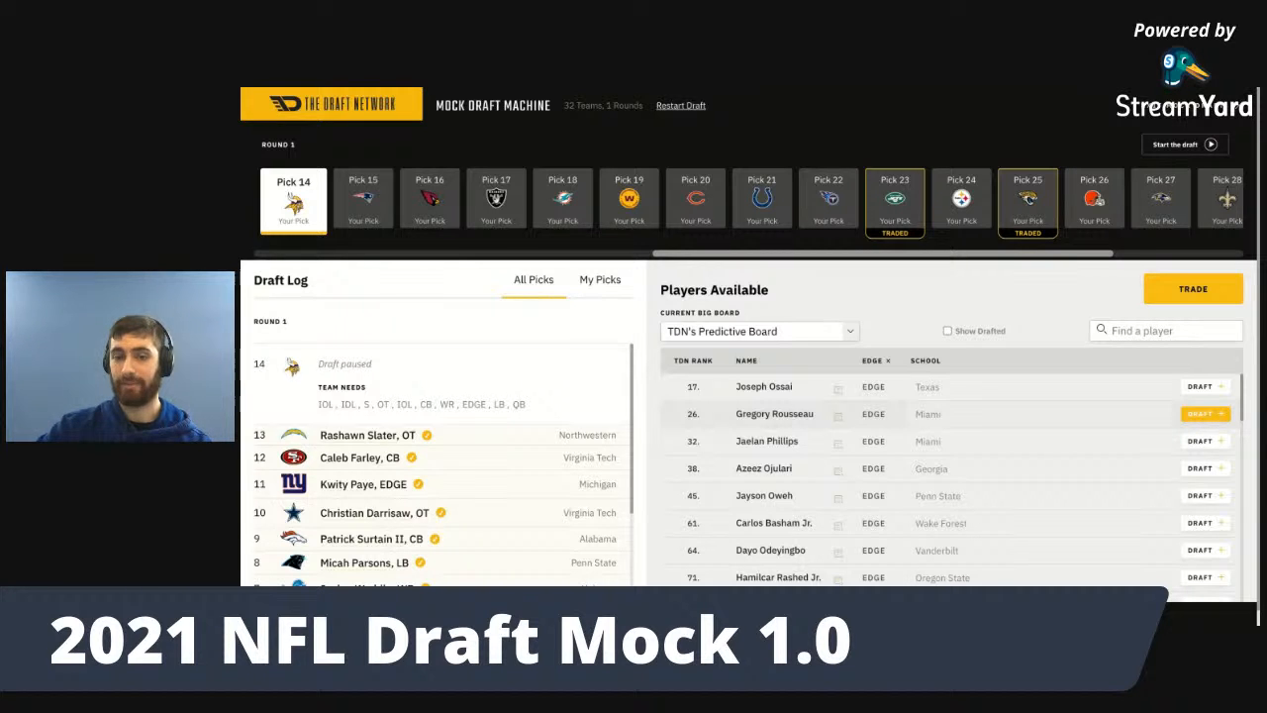
{"action": "left_click", "coordinate": [1205, 414]}
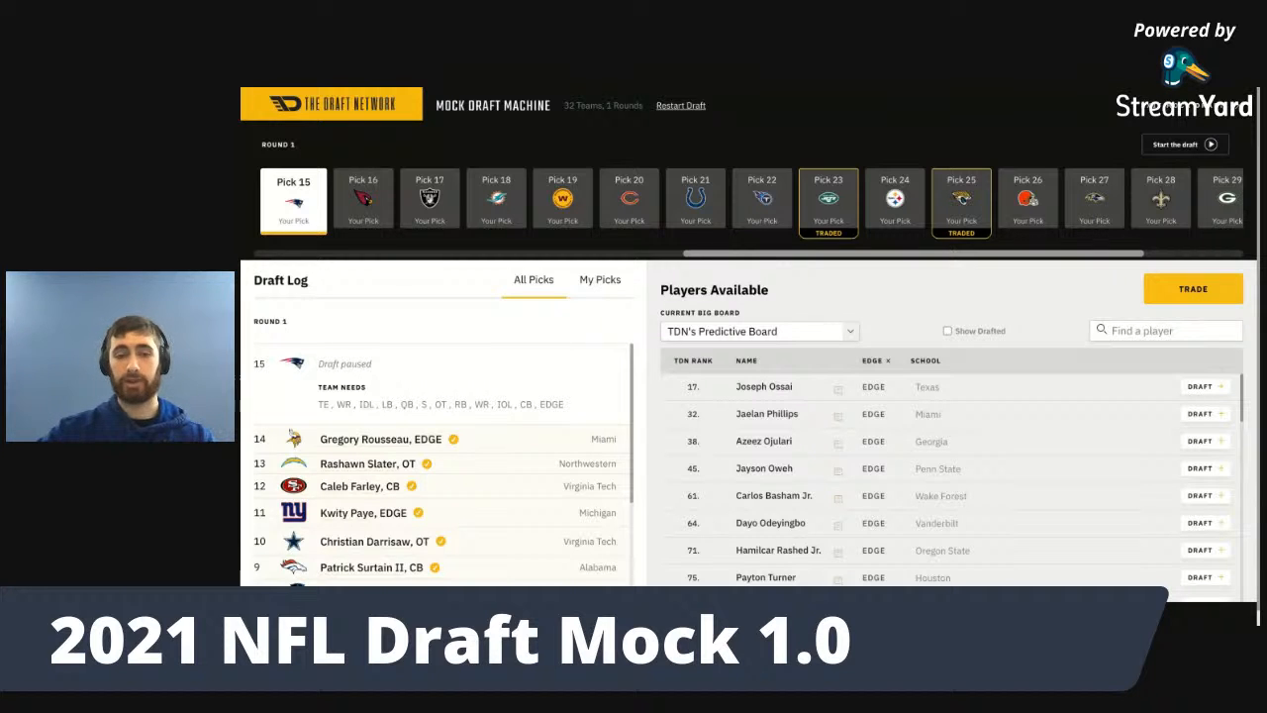
- Review players at all positions, filter them to QB, and draft Trey Lance for the Patriots with pick 15
{"action": "left_click", "coordinate": [872, 362]}
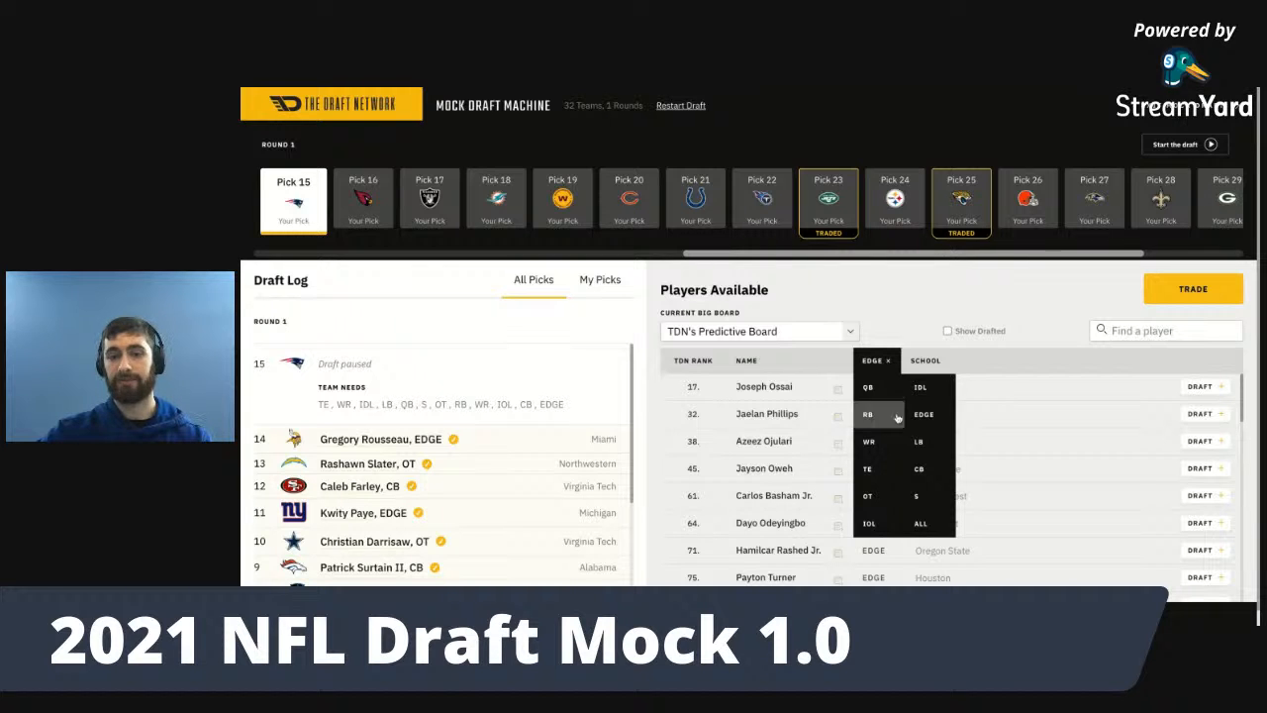
{"action": "left_click", "coordinate": [926, 524]}
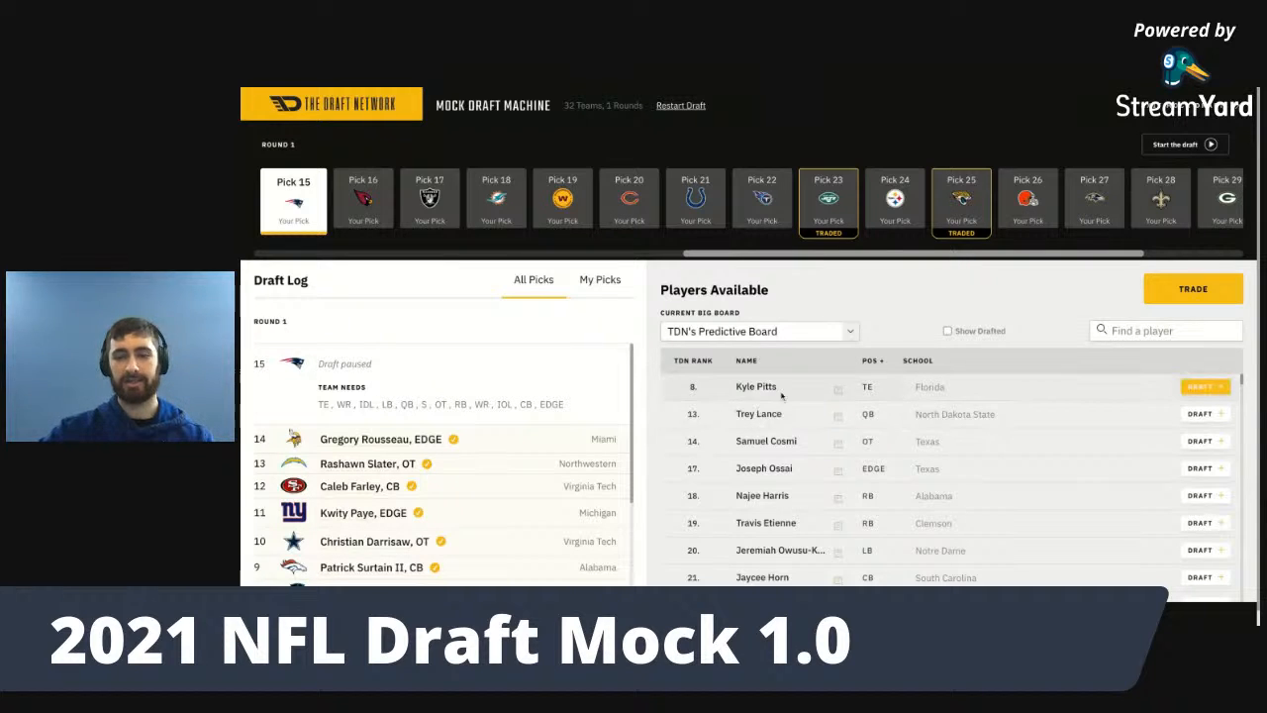
{"action": "left_click", "coordinate": [870, 360]}
{"action": "left_click", "coordinate": [868, 387]}
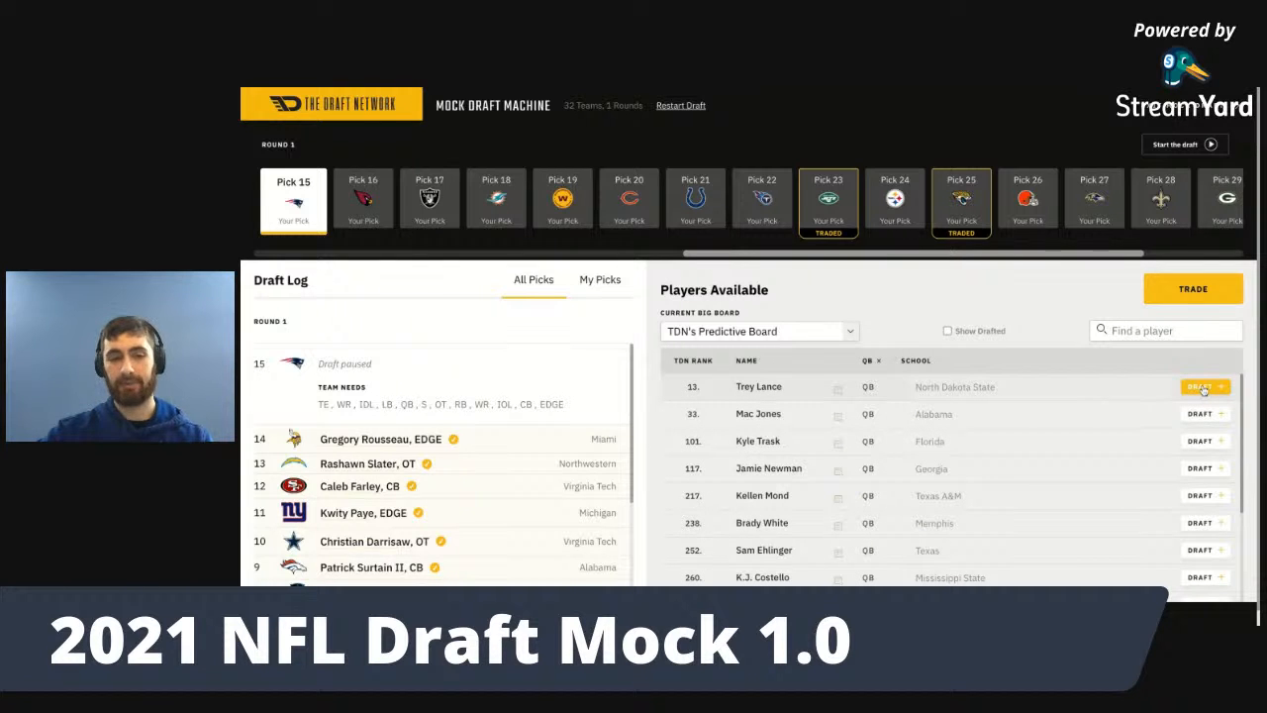
{"action": "left_click", "coordinate": [1204, 387]}
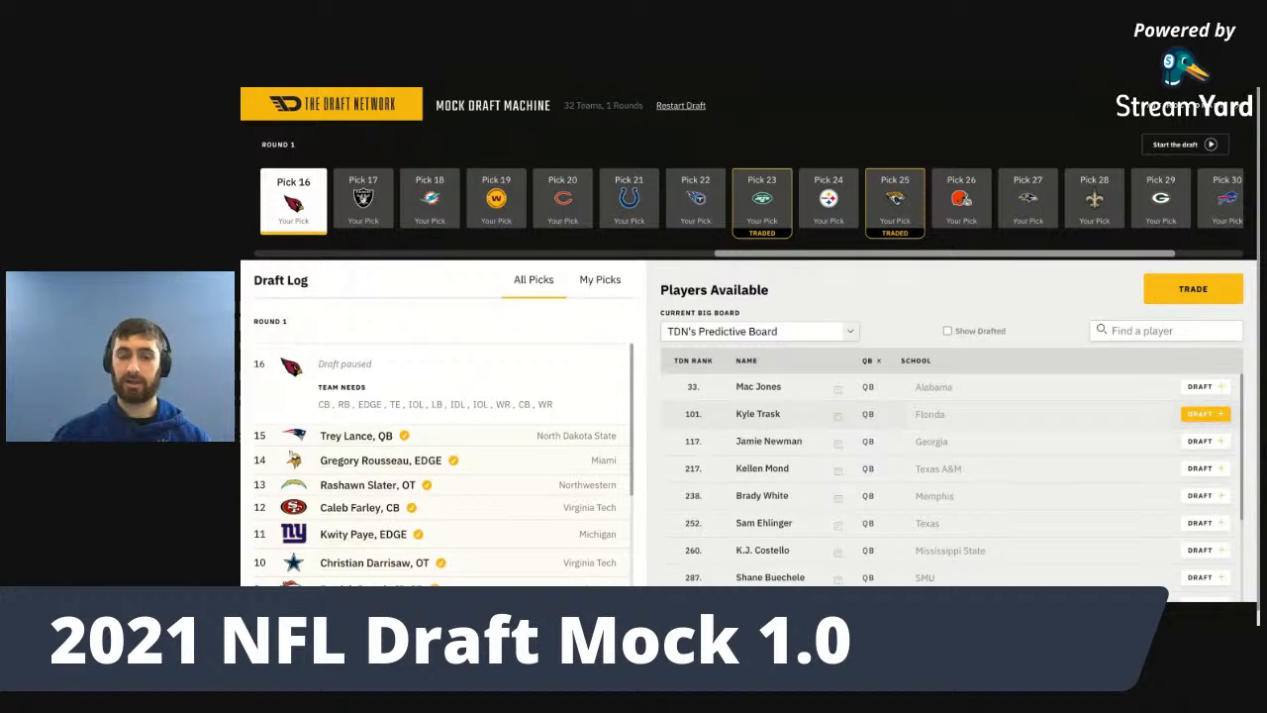
- Review players at all positions, filter them to CB, and draft Jaycee Horn for the Cardinals with pick 16
{"action": "left_click", "coordinate": [868, 360]}
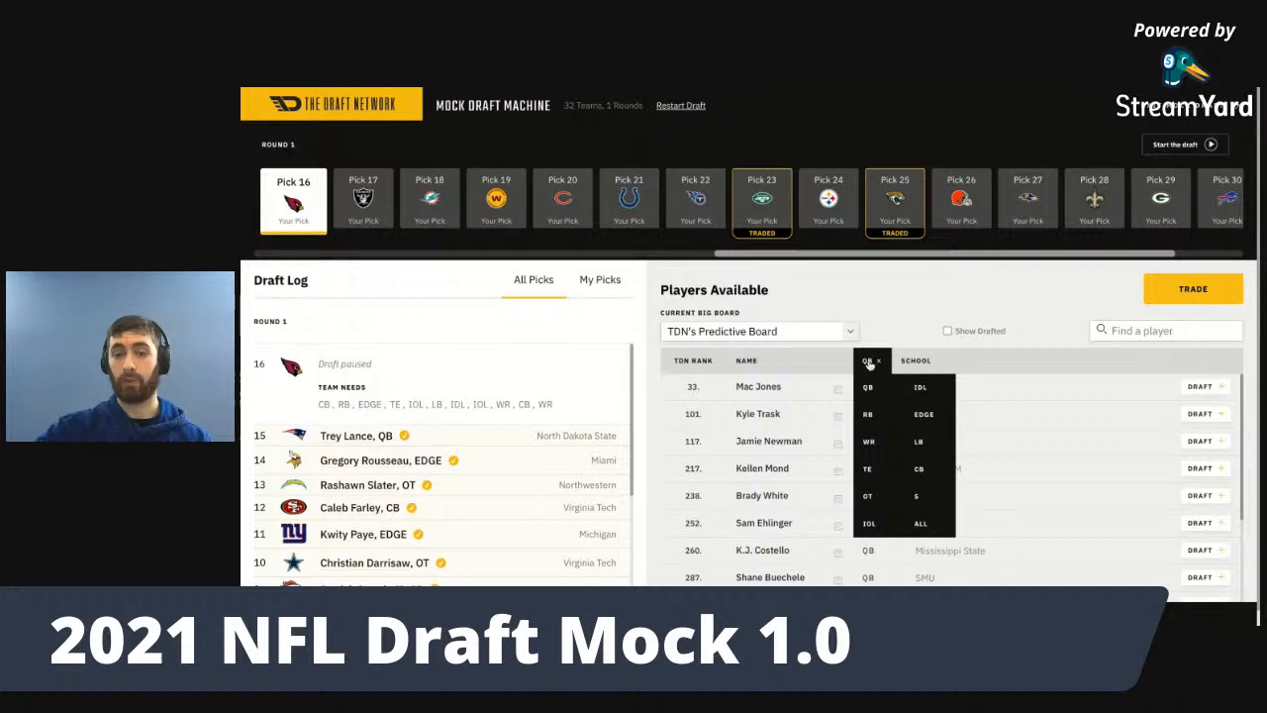
{"action": "left_click", "coordinate": [924, 524]}
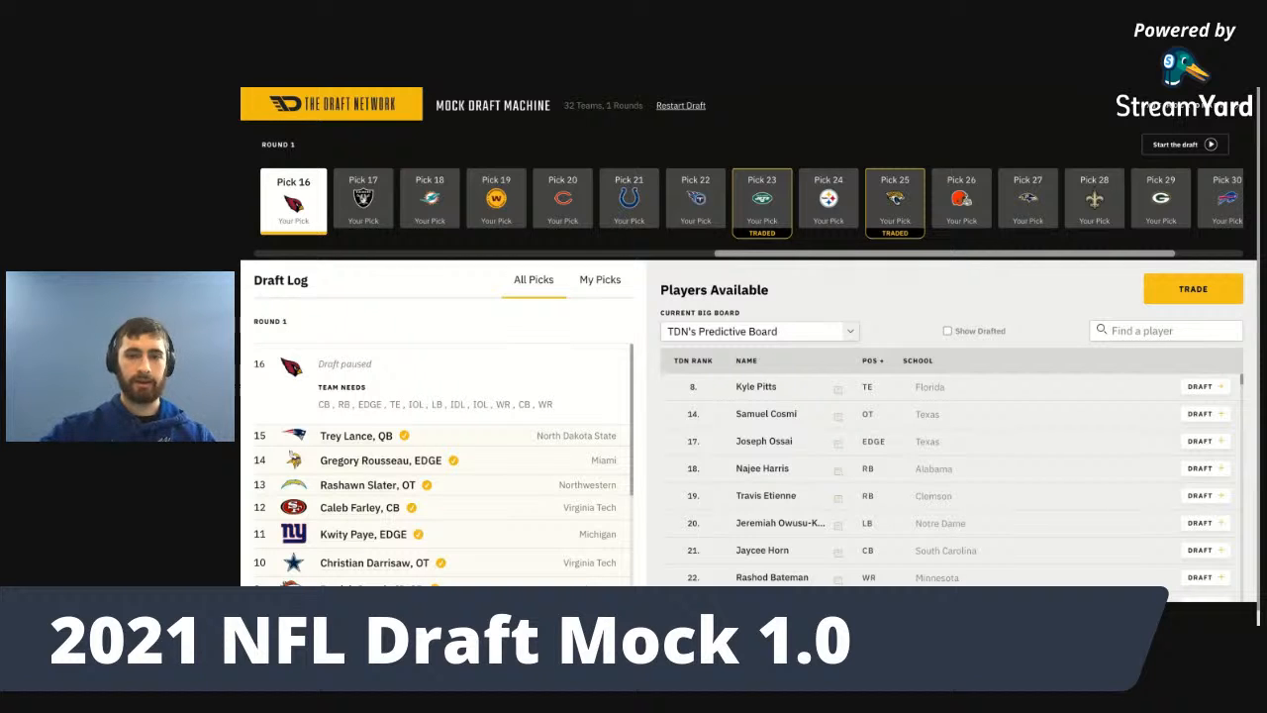
{"action": "left_click", "coordinate": [871, 361]}
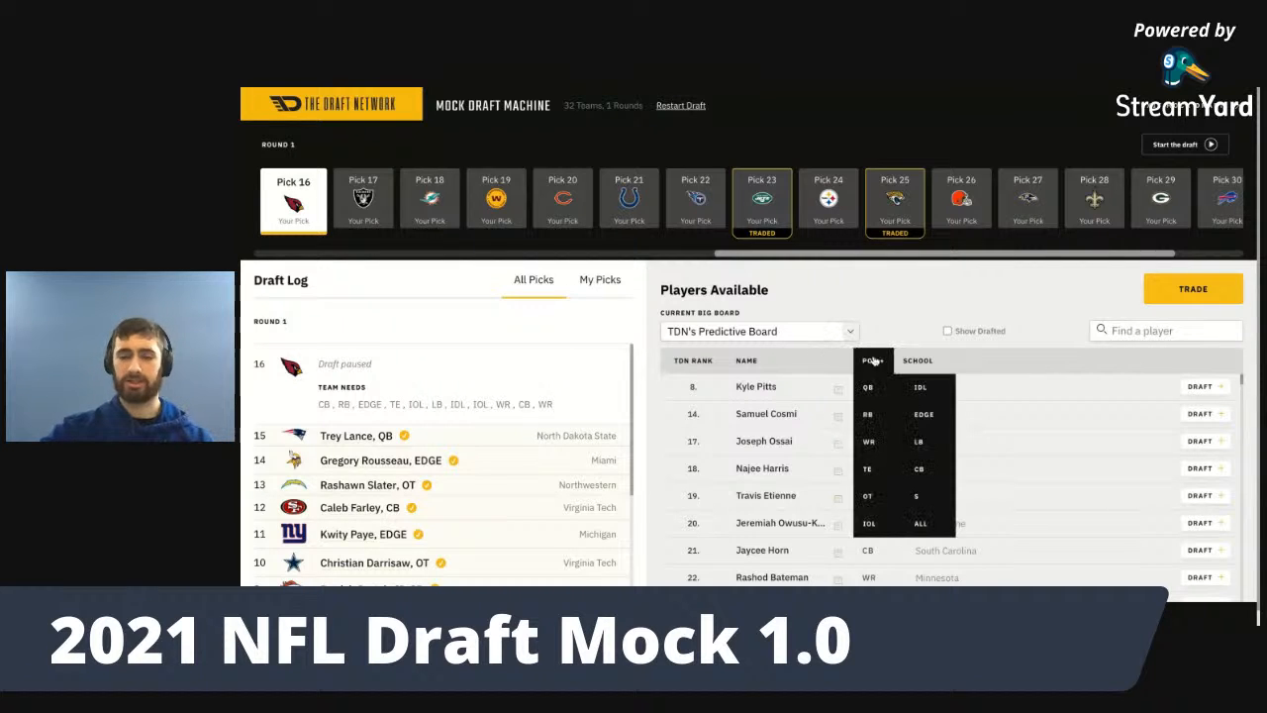
{"action": "left_click", "coordinate": [919, 469]}
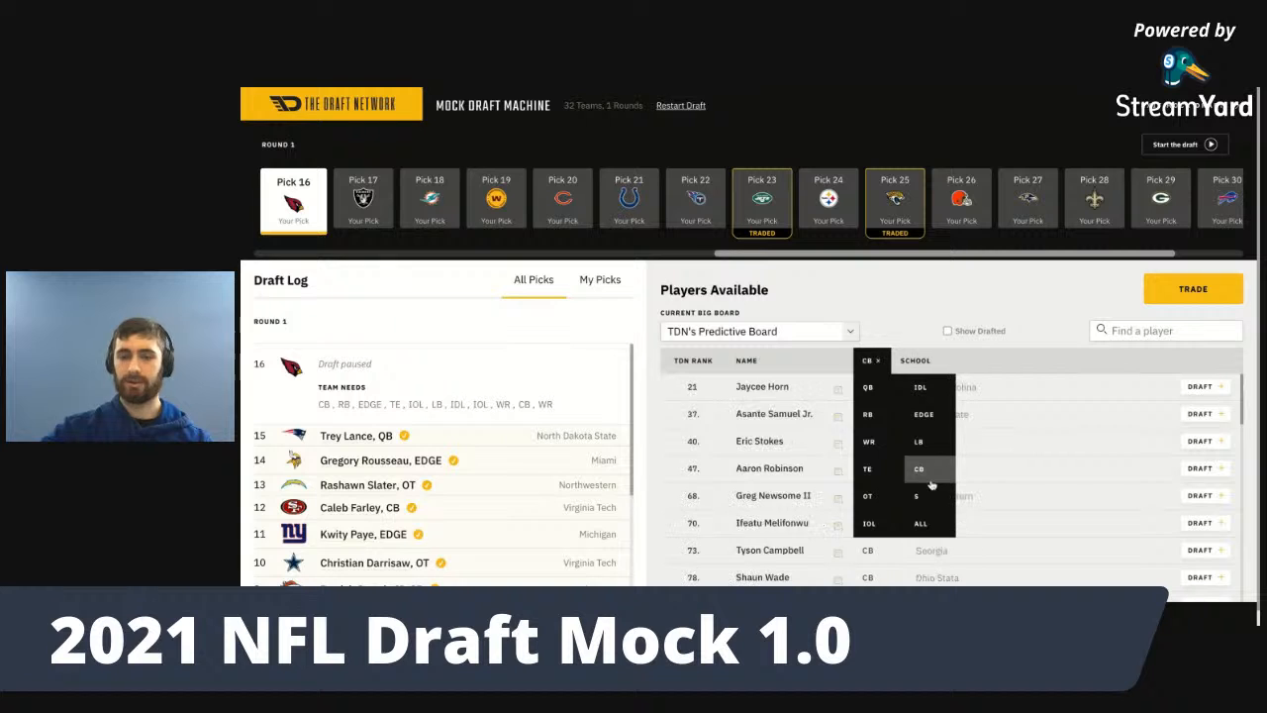
{"action": "left_click", "coordinate": [1206, 387]}
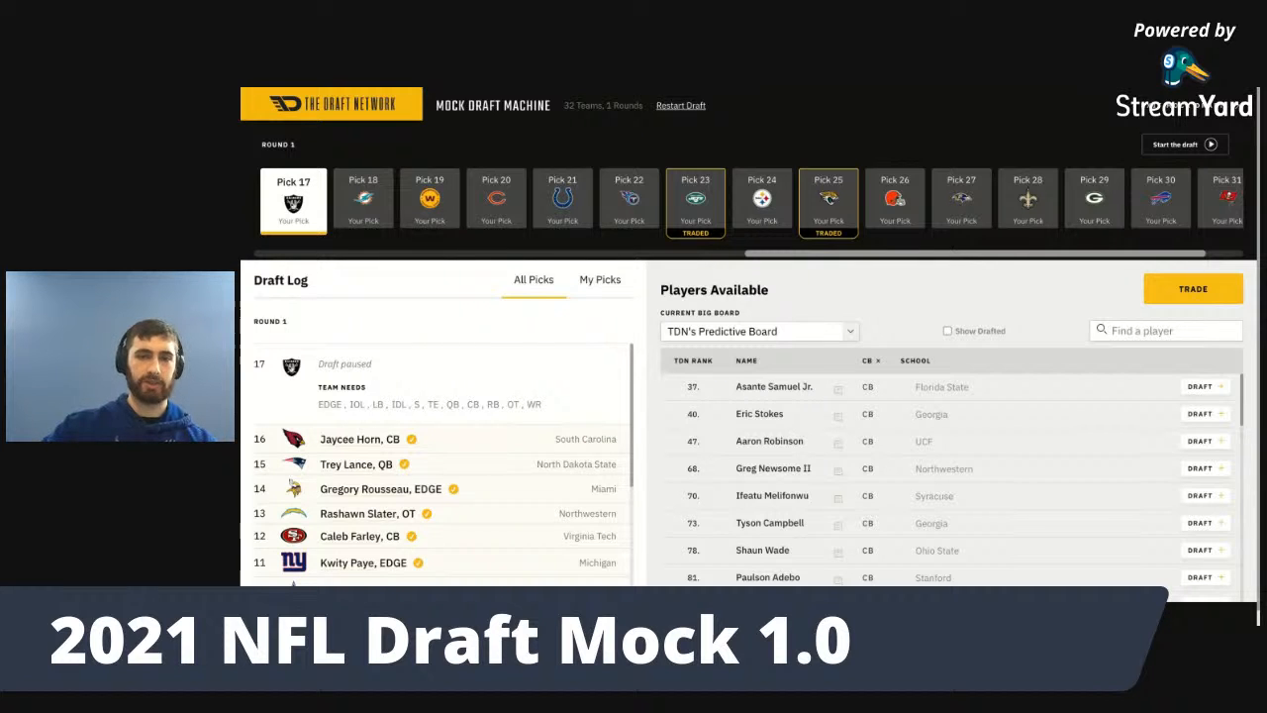
- Filter the available players to LB and draft Jeremiah Owusu-Koramoah for the Raiders at pick 17 and Zaven Collins for the Dolphins at pick 18
{"action": "left_click", "coordinate": [869, 361]}
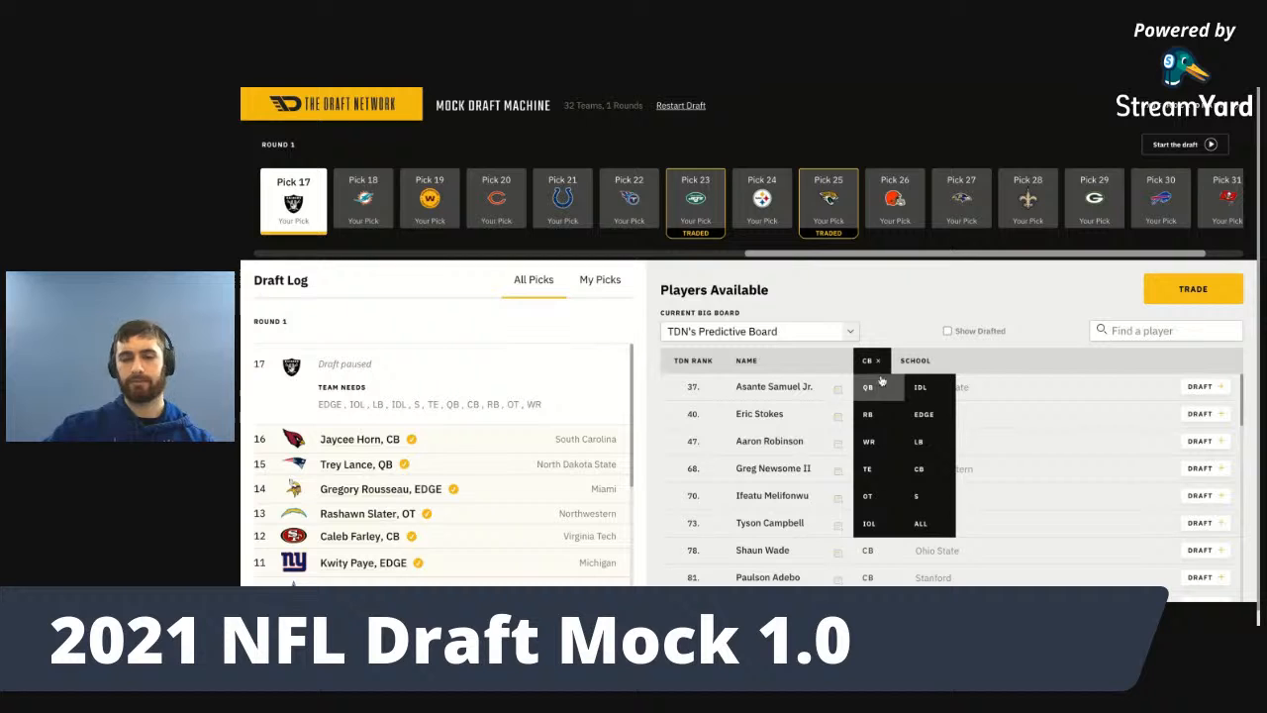
{"action": "left_click", "coordinate": [919, 440]}
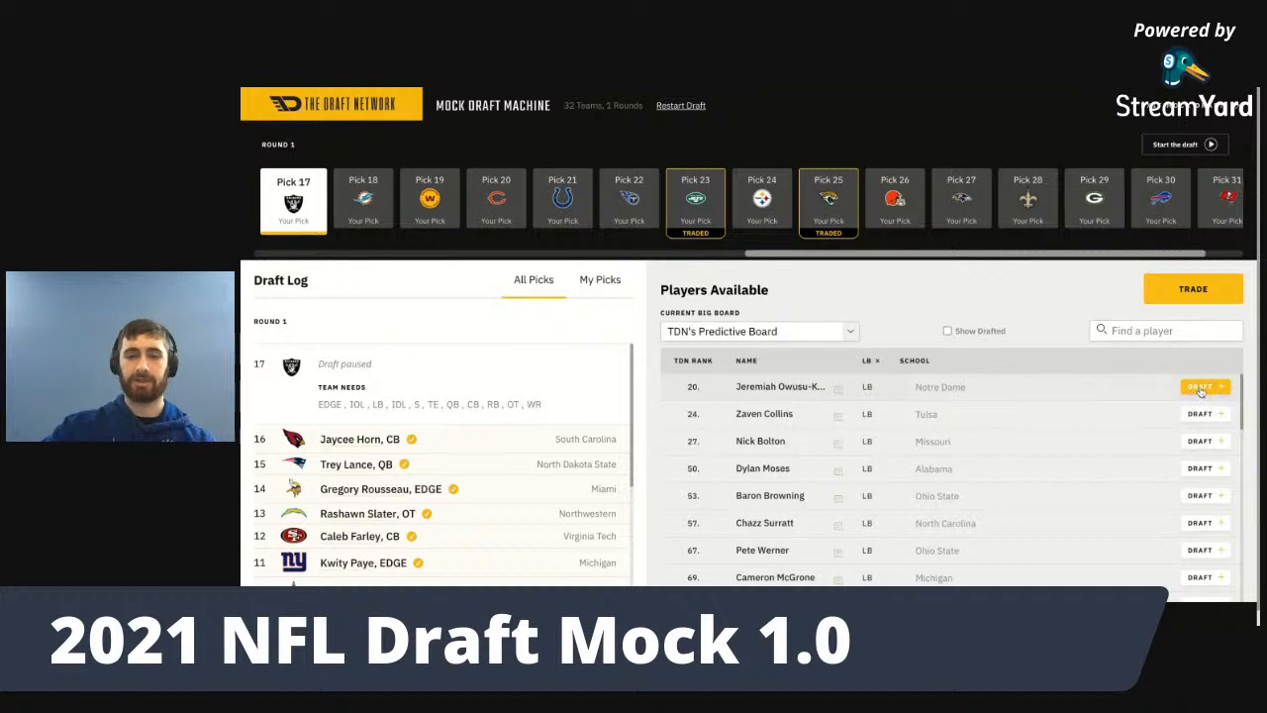
{"action": "left_click", "coordinate": [1201, 388]}
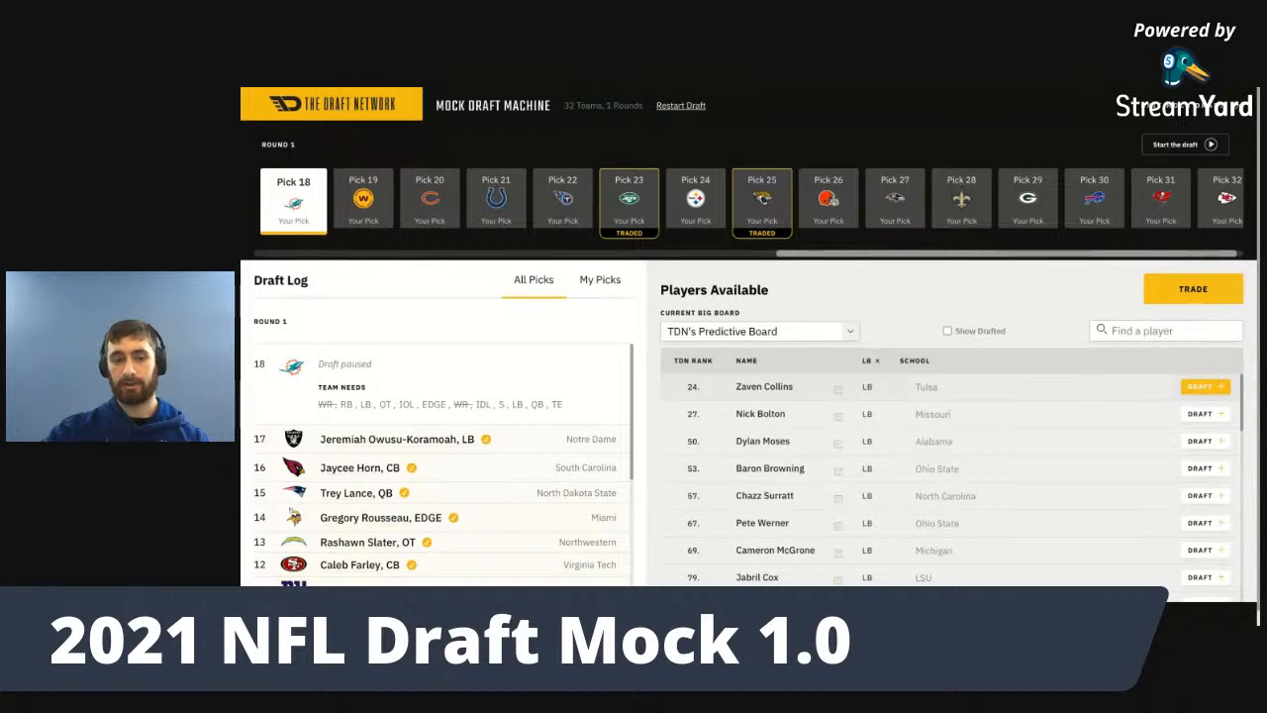
{"action": "left_click", "coordinate": [1205, 386]}
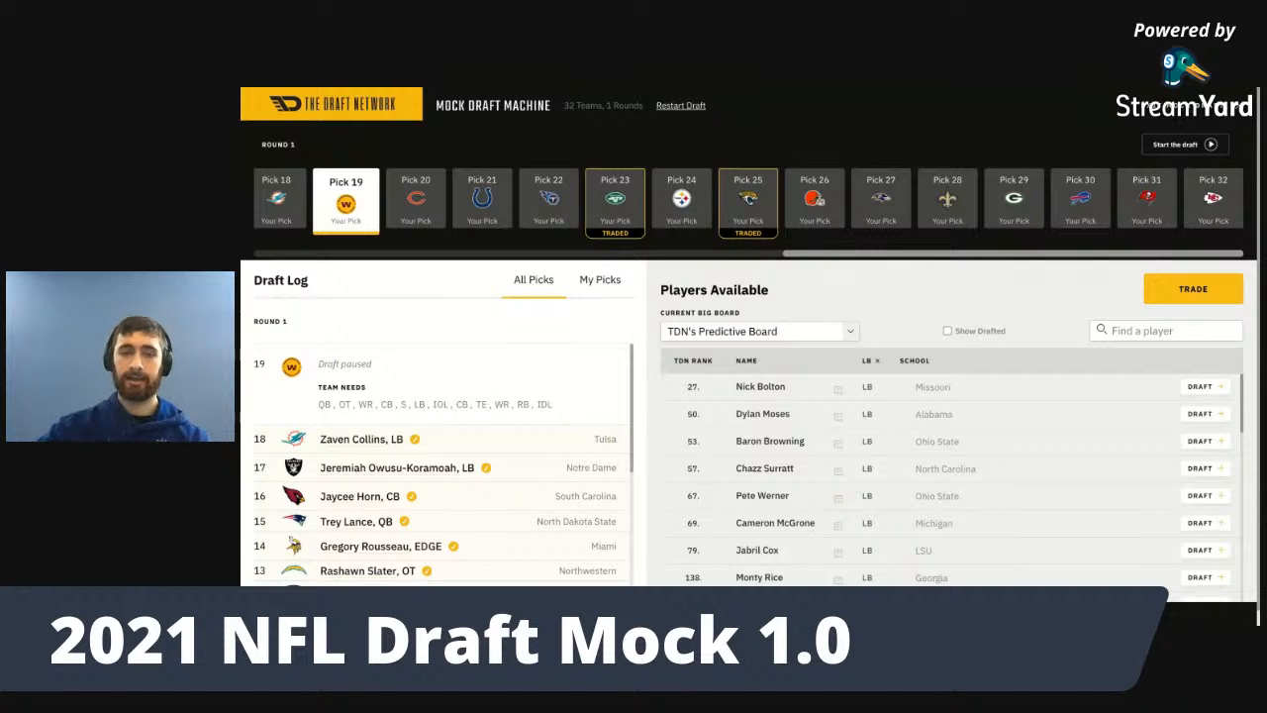
- Filter the available players to OT and draft Jalen Mayfield for Washington with pick 19
{"action": "left_click", "coordinate": [869, 361]}
{"action": "left_click", "coordinate": [890, 503]}
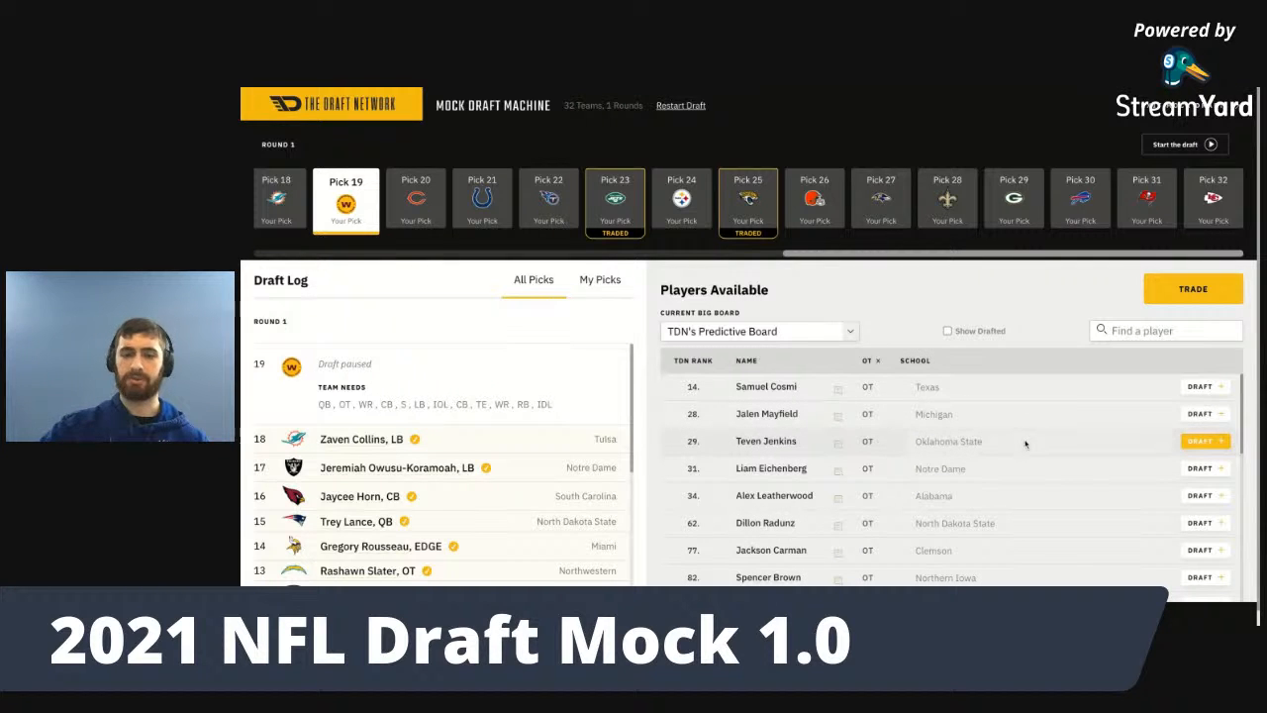
{"action": "left_click", "coordinate": [1200, 415]}
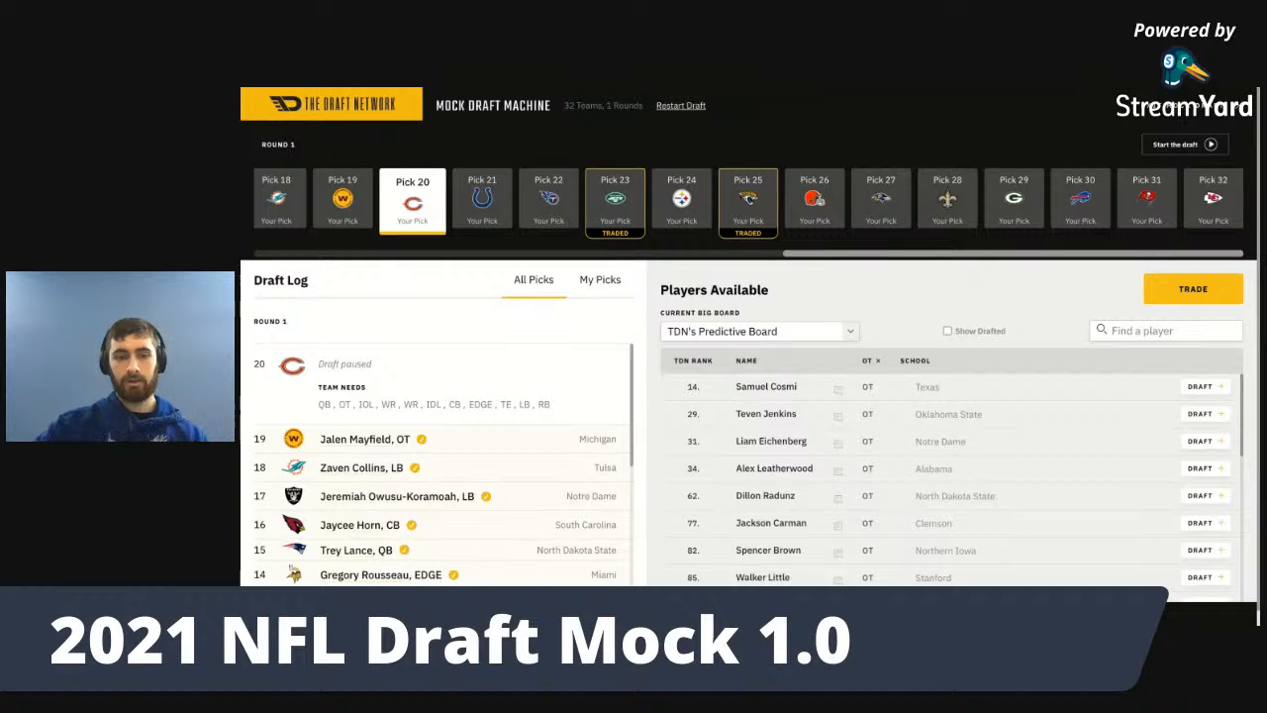
- Filter the available players to IOL and draft Wyatt Davis for the Bears with pick 20
{"action": "left_click", "coordinate": [869, 360]}
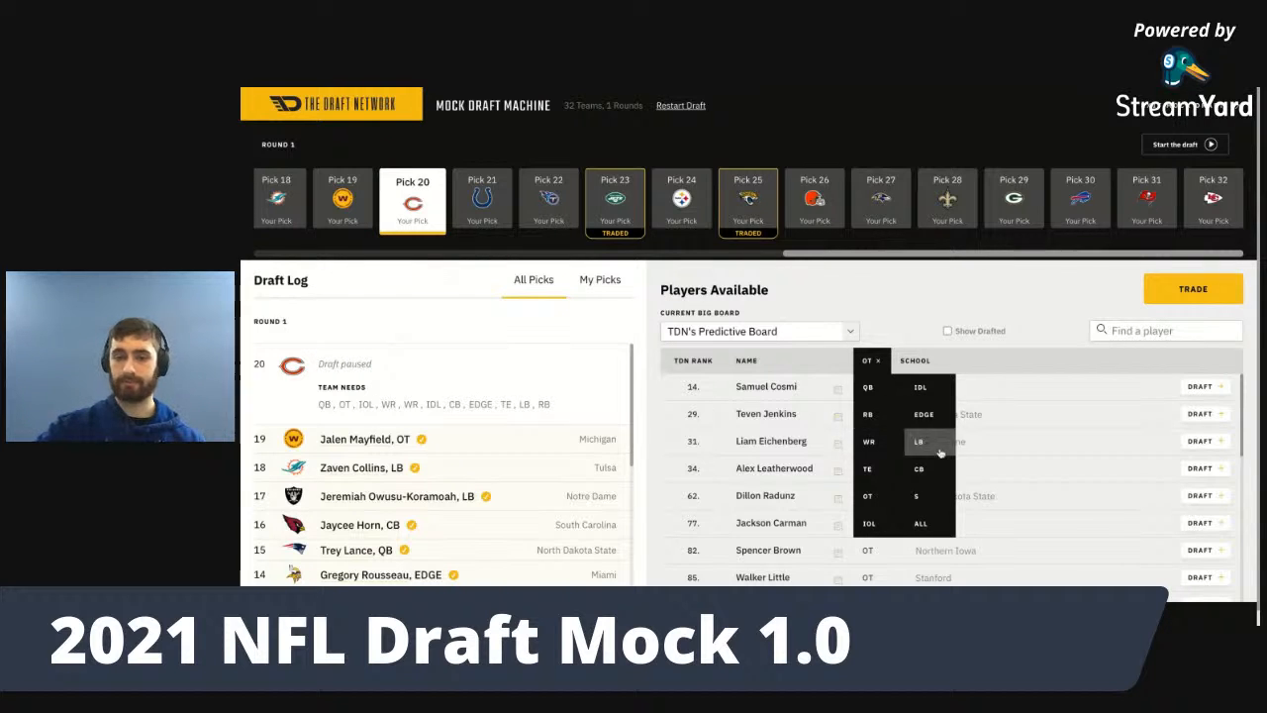
{"action": "left_click", "coordinate": [872, 524]}
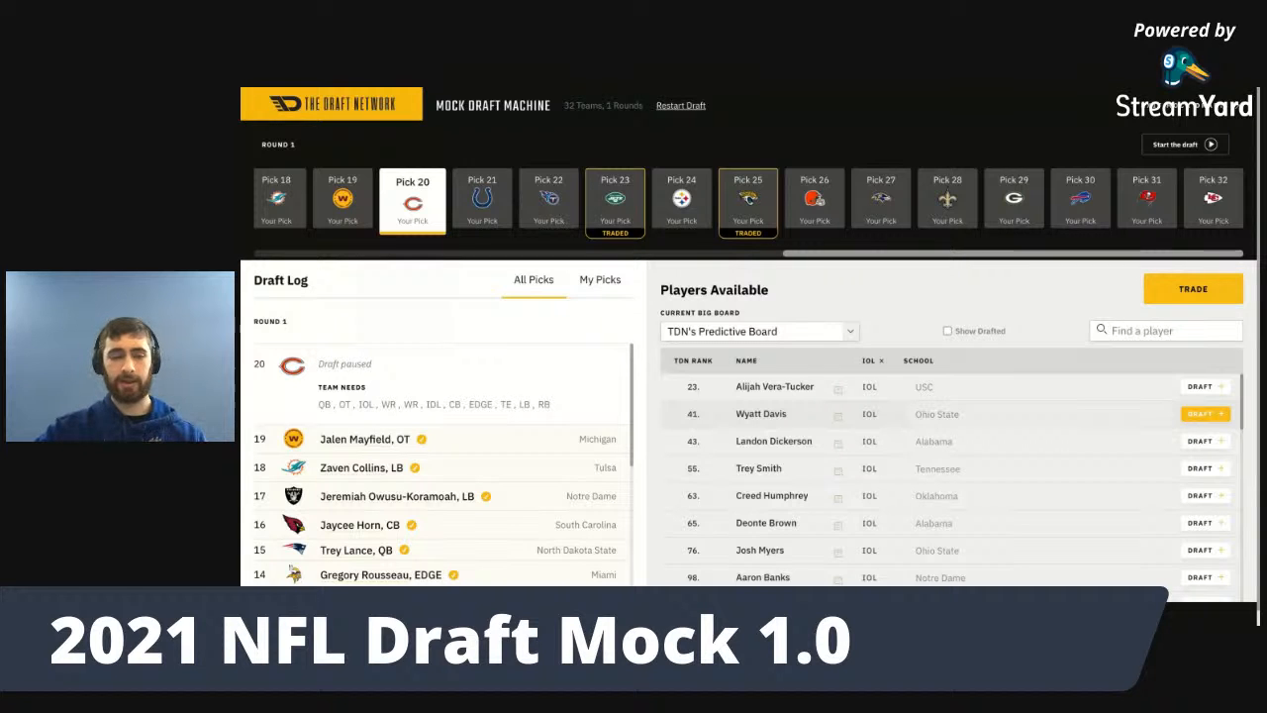
{"action": "left_click", "coordinate": [1205, 414]}
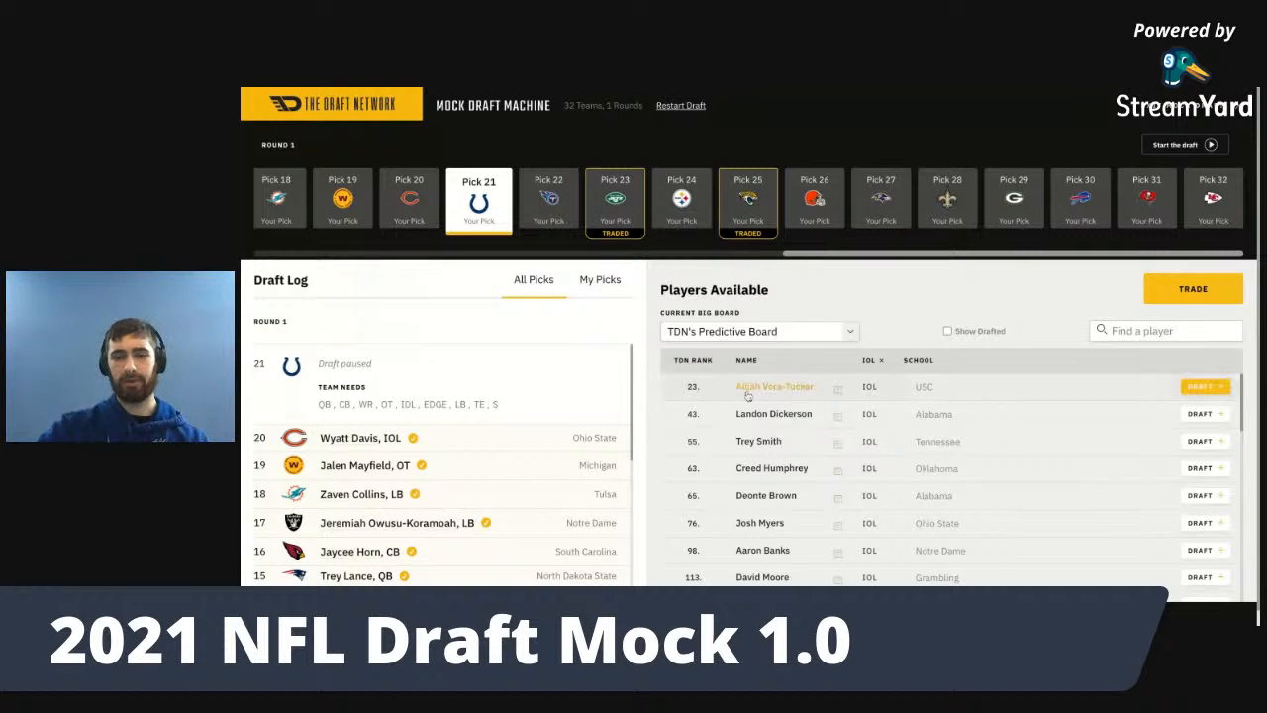
- Filter the available players to WR and draft Kadarius Toney for the Colts with pick 21
{"action": "left_click", "coordinate": [870, 362]}
{"action": "left_click", "coordinate": [868, 441]}
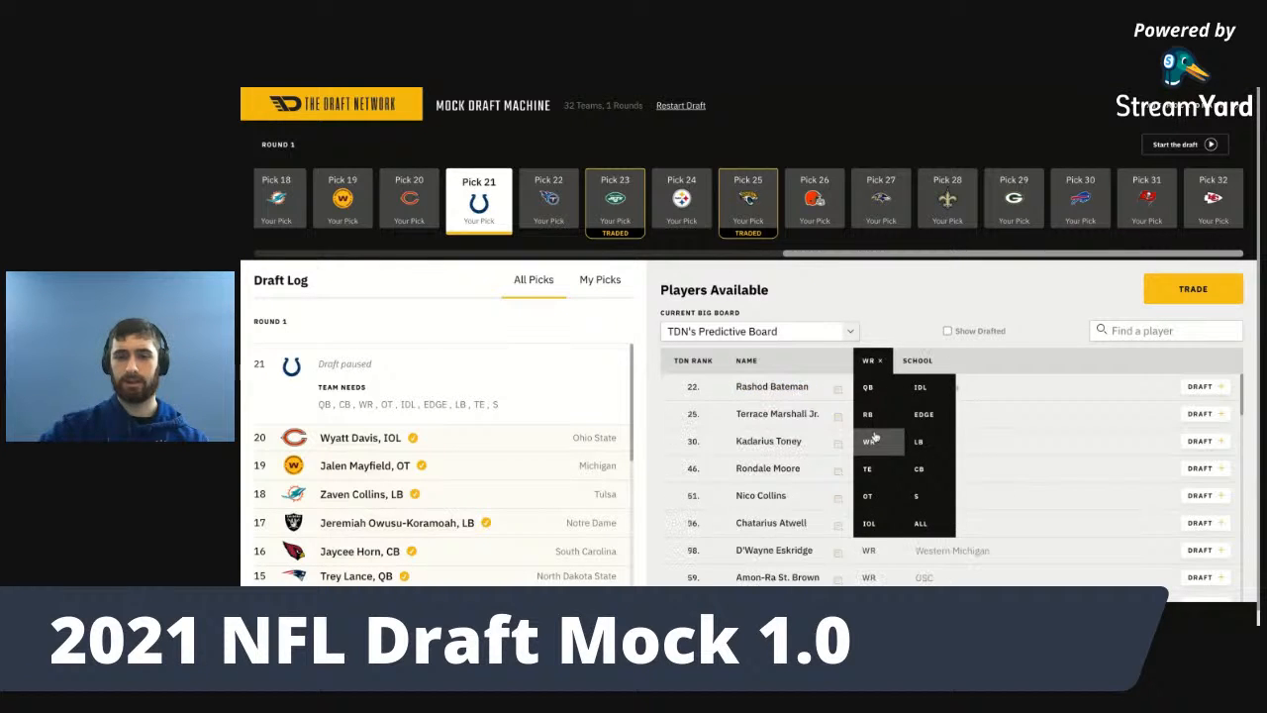
{"action": "left_click", "coordinate": [1191, 445]}
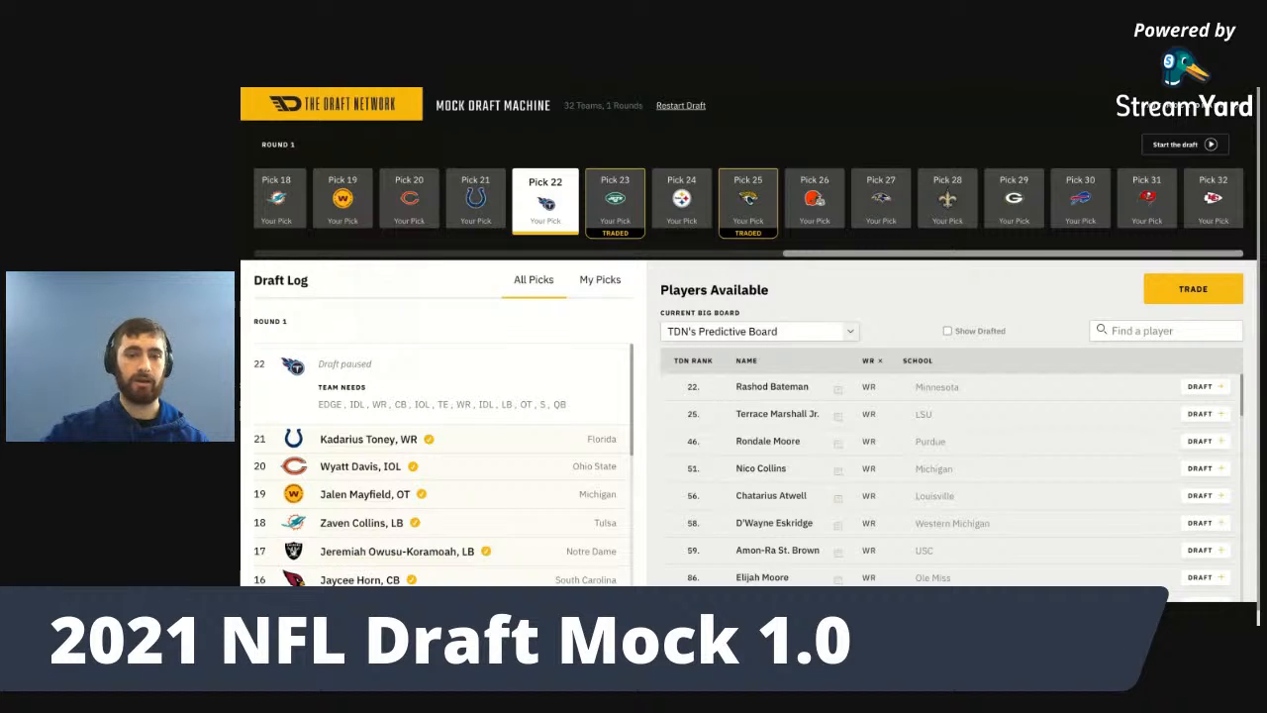
- Filter the available players to EDGE and draft Joseph Ossai for the Titans with pick 22
{"action": "left_click", "coordinate": [869, 360]}
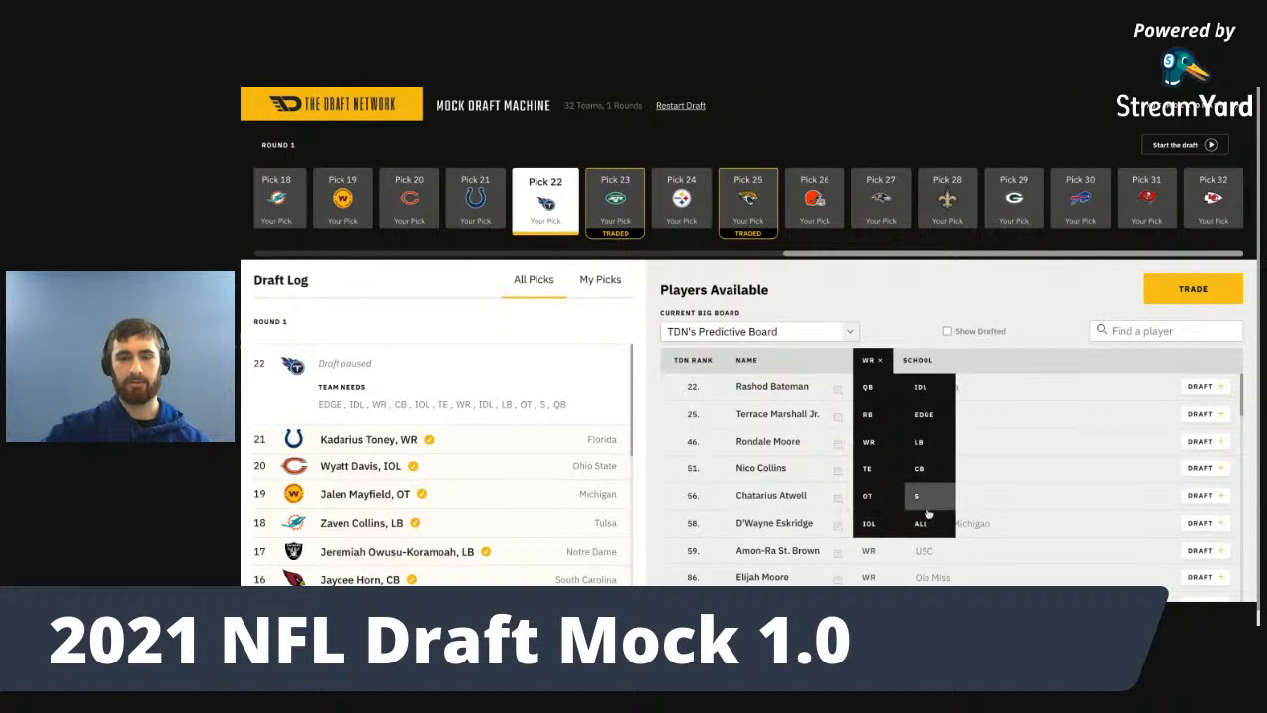
{"action": "left_click", "coordinate": [926, 414]}
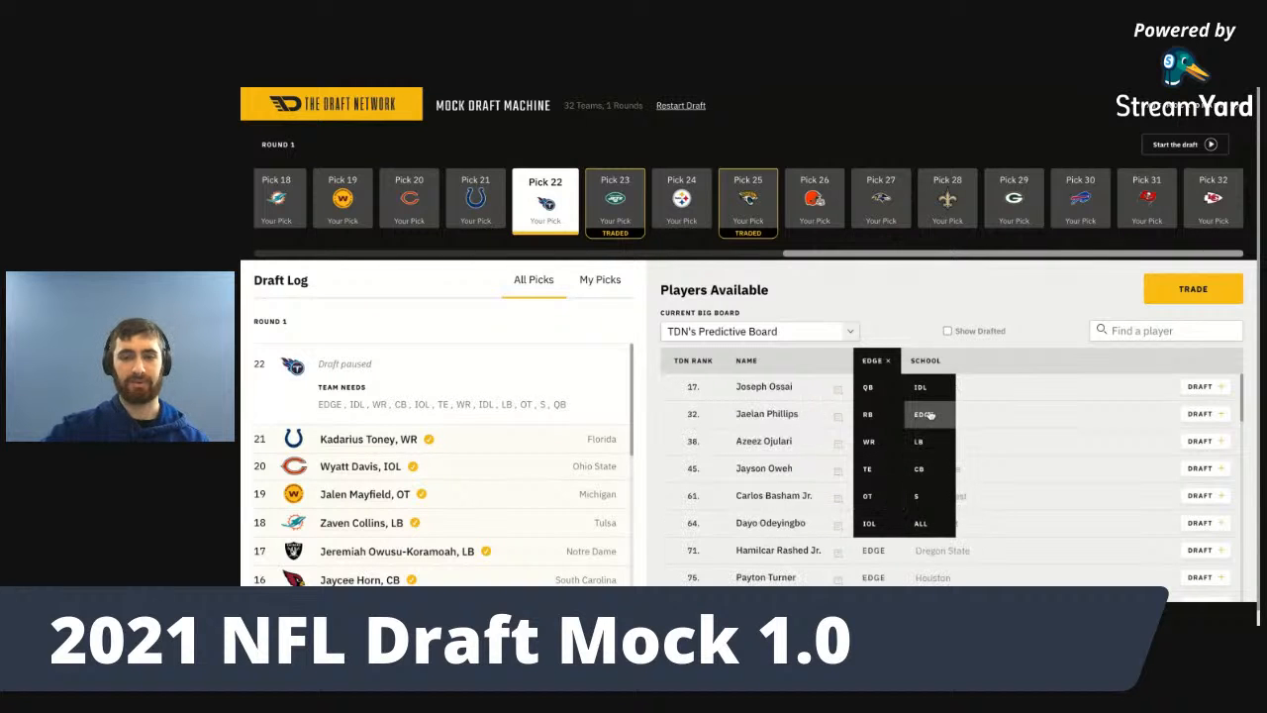
{"action": "left_click", "coordinate": [1212, 387]}
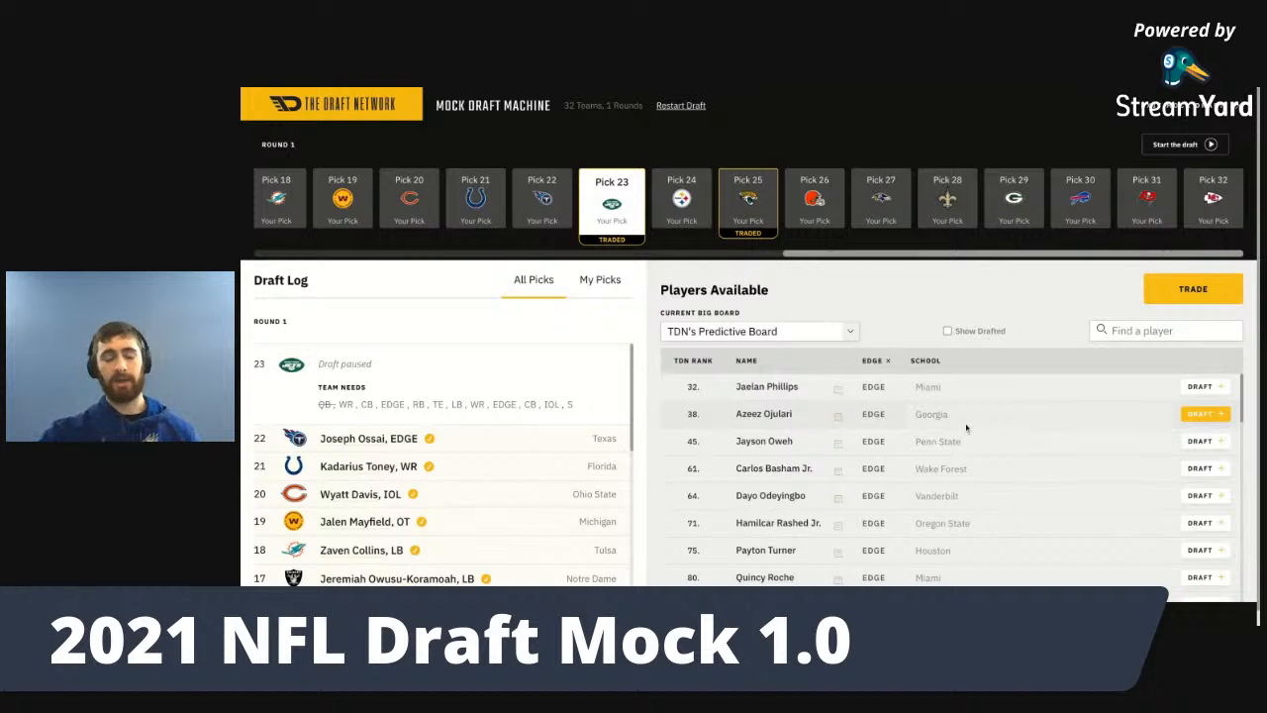
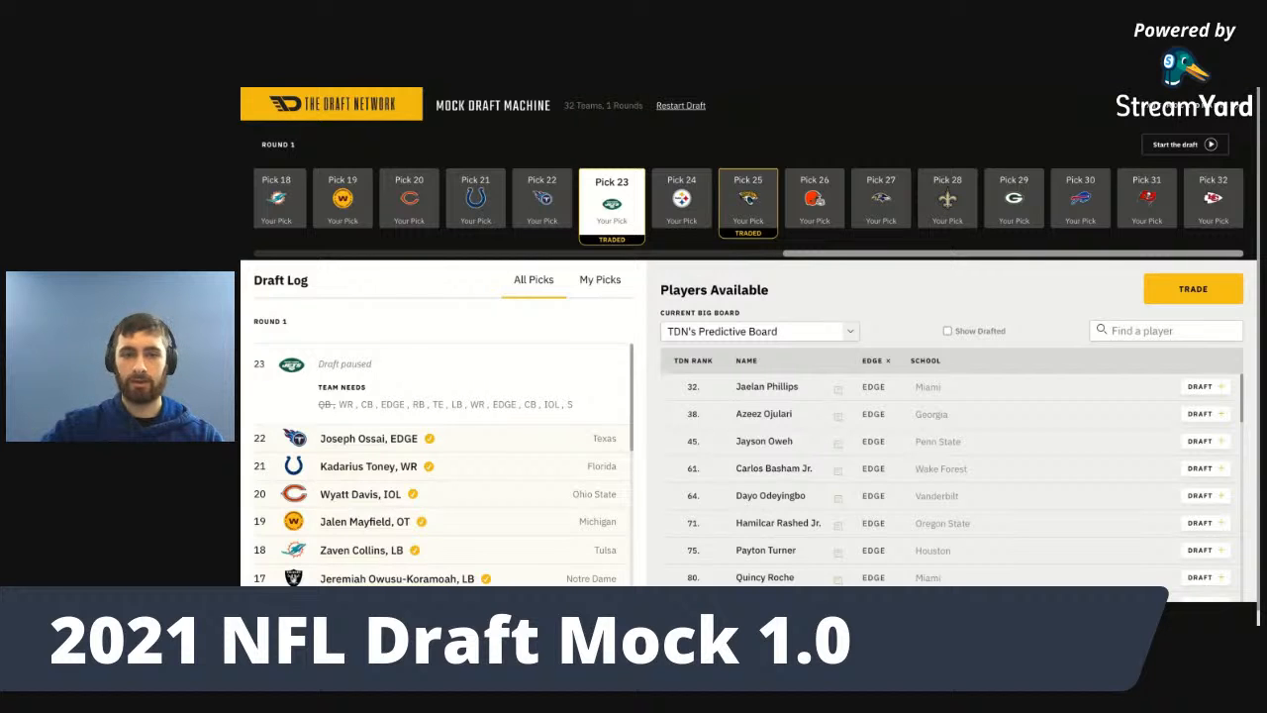
- Filter the available players to RB and draft Najee Harris for the Jets with pick 23
{"action": "left_click", "coordinate": [871, 360]}
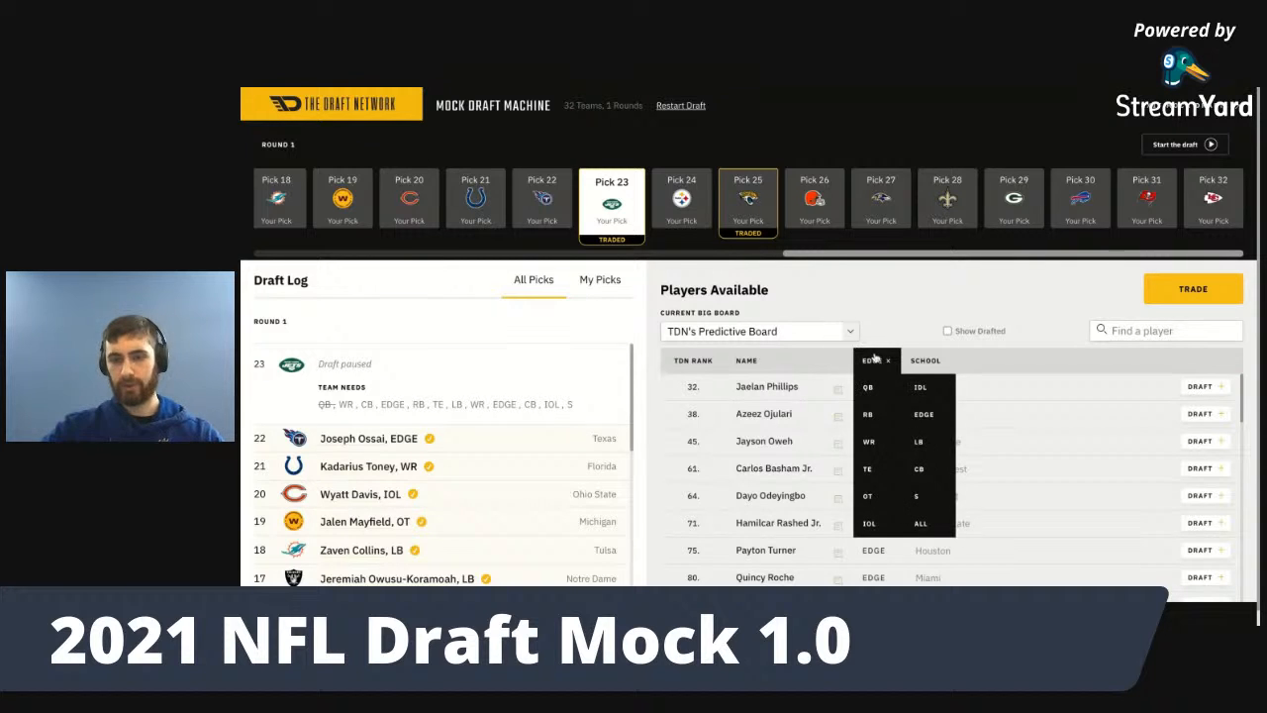
{"action": "left_click", "coordinate": [883, 409]}
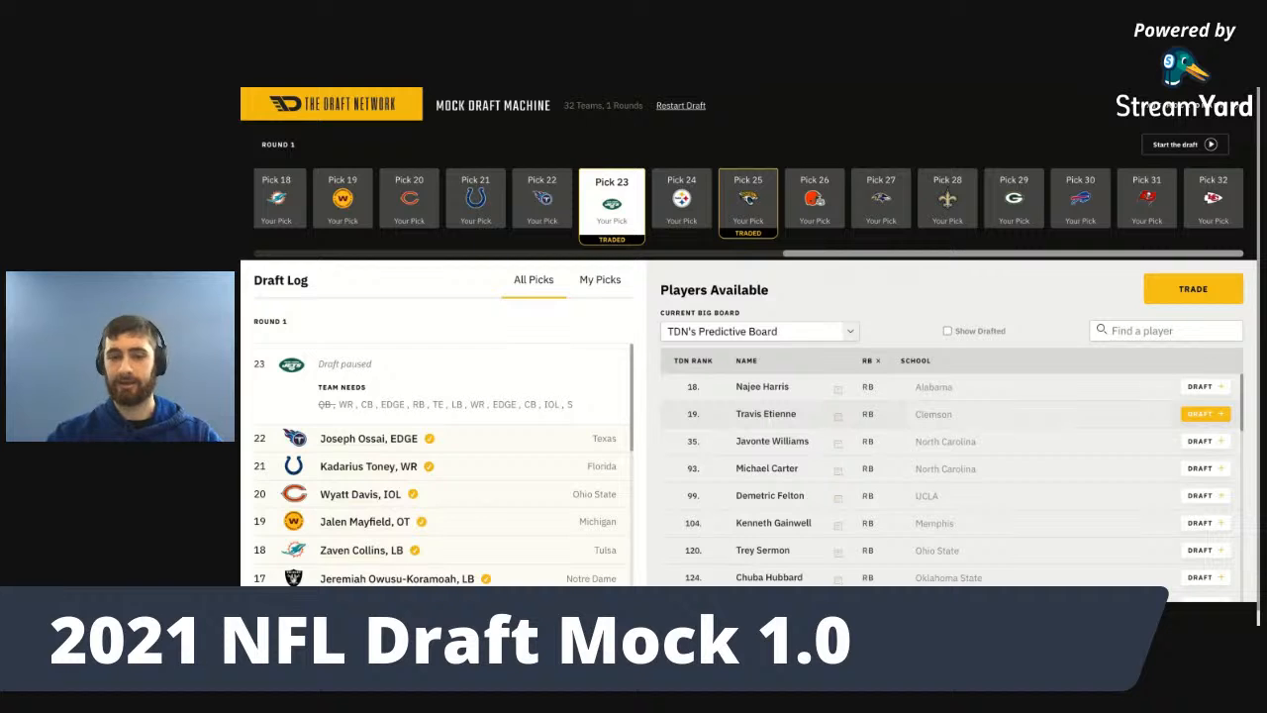
{"action": "left_click", "coordinate": [1199, 387]}
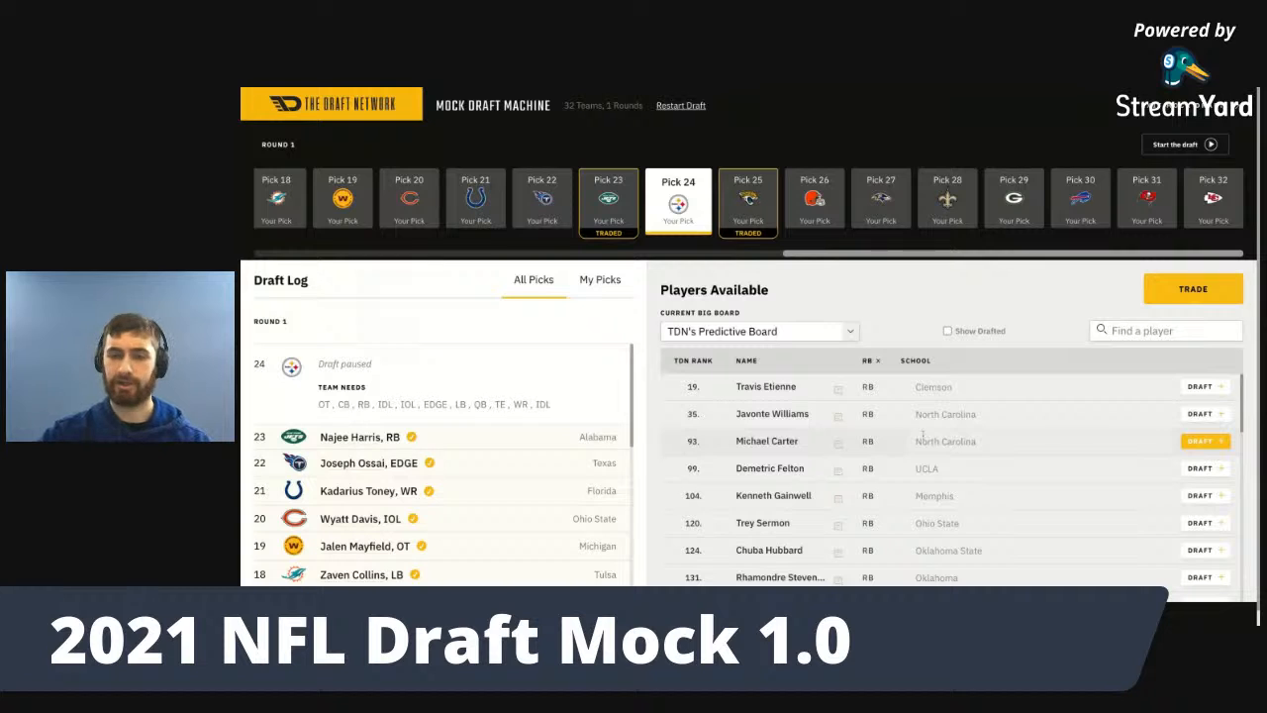
- Review players at all positions, filter them to OT, and draft Liam Eichenberg for the Steelers with pick 24
{"action": "left_click", "coordinate": [867, 361]}
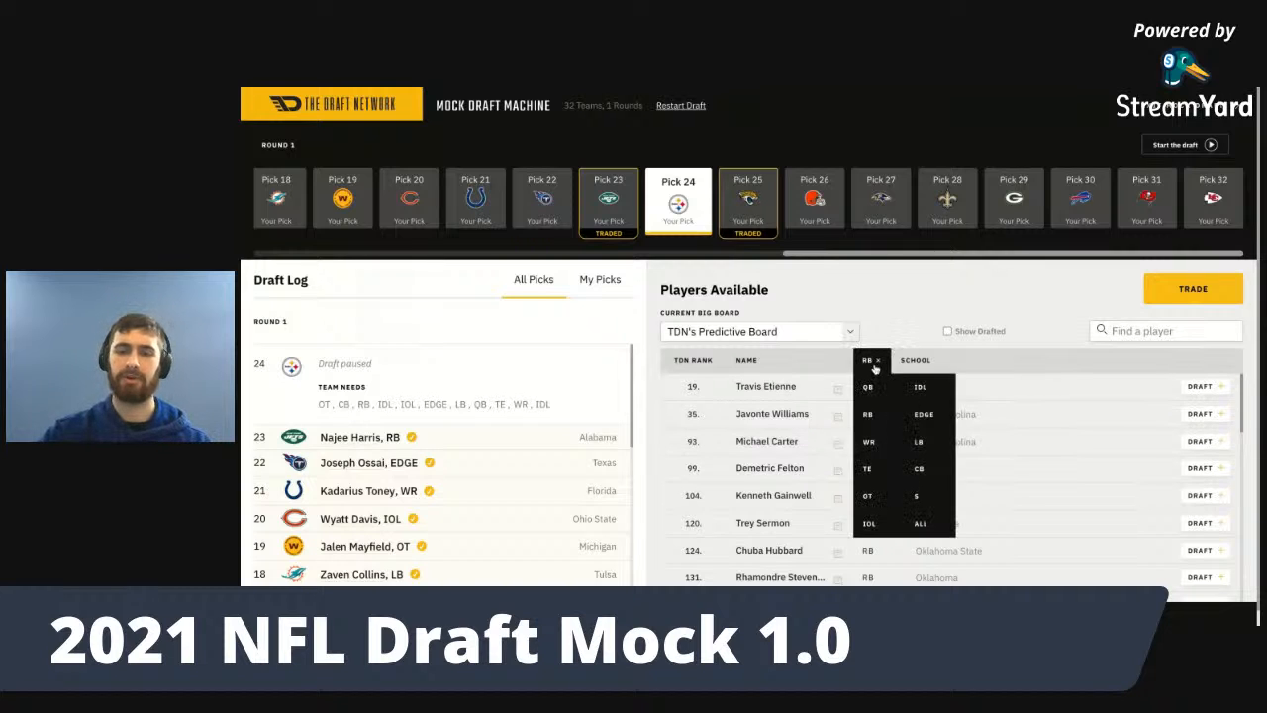
{"action": "left_click", "coordinate": [929, 526]}
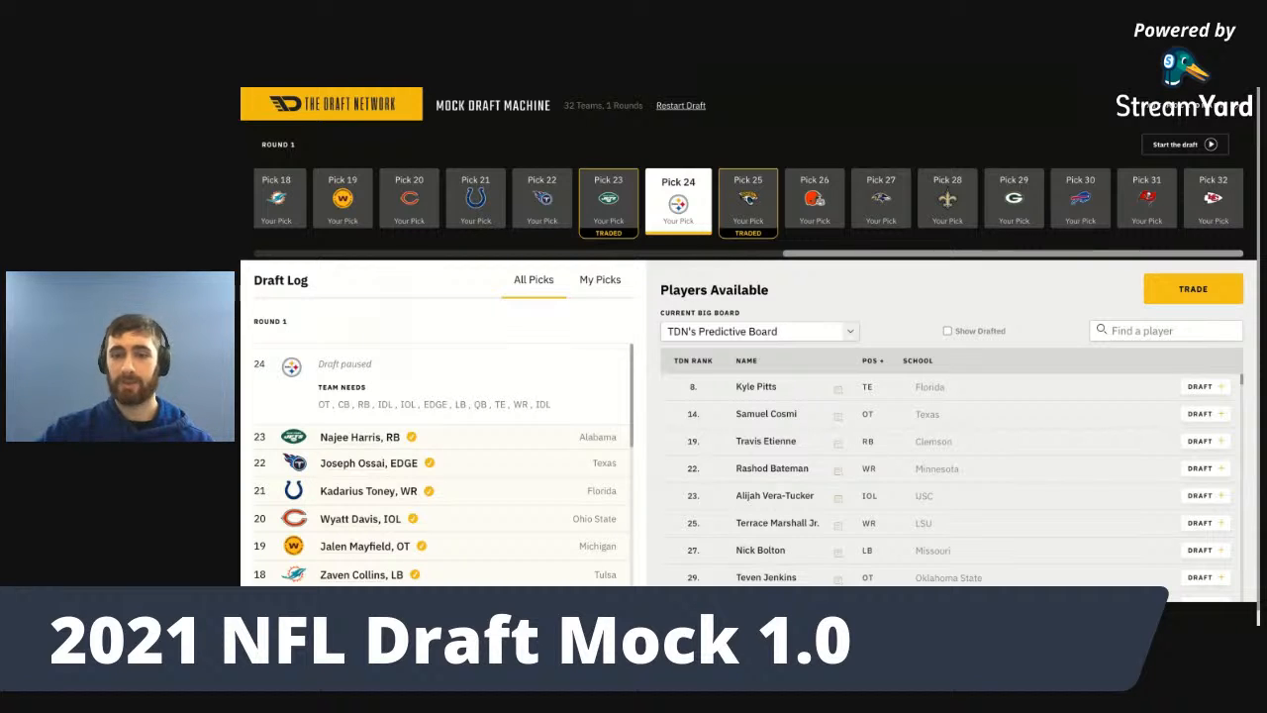
{"action": "left_click", "coordinate": [872, 360]}
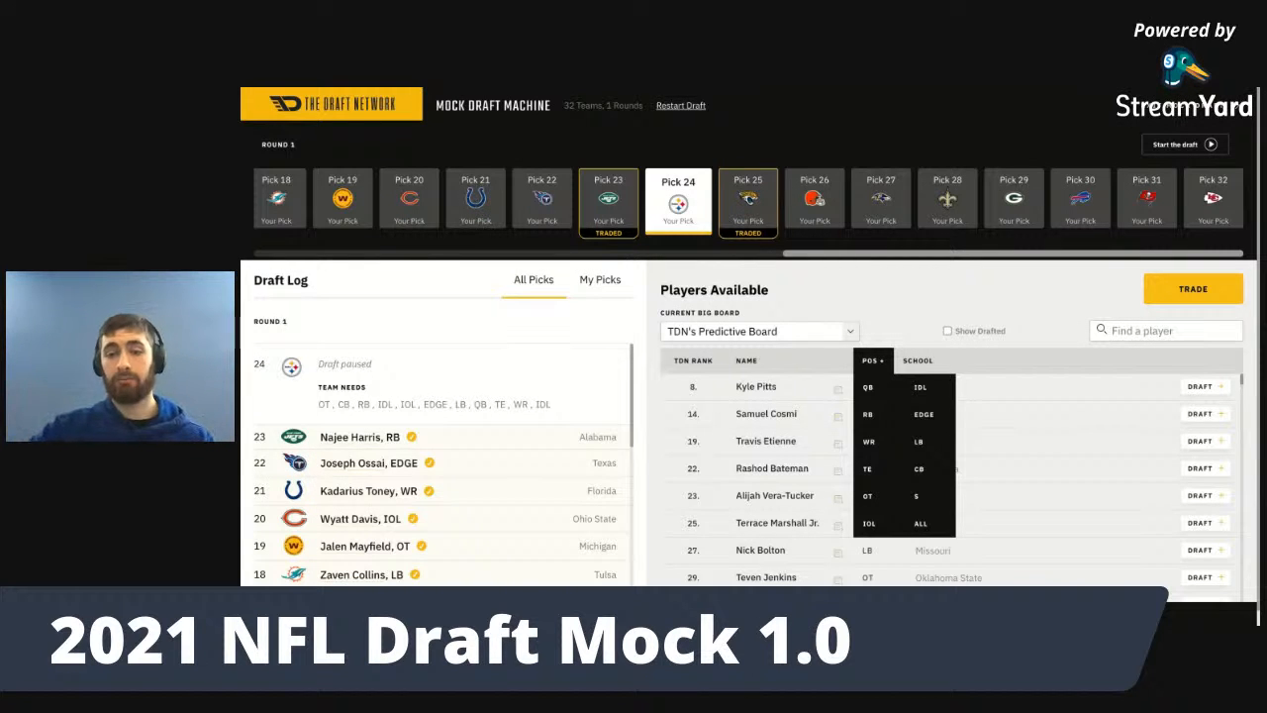
{"action": "left_click", "coordinate": [867, 495]}
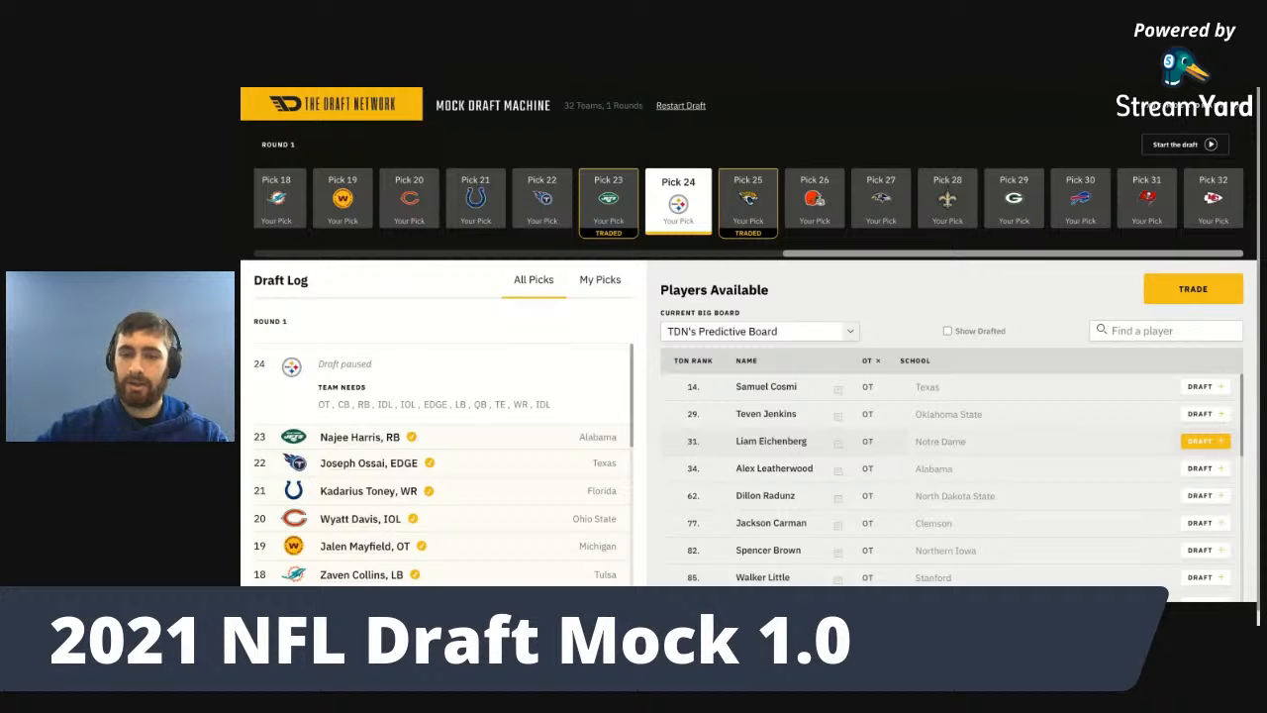
{"action": "left_click", "coordinate": [1200, 442]}
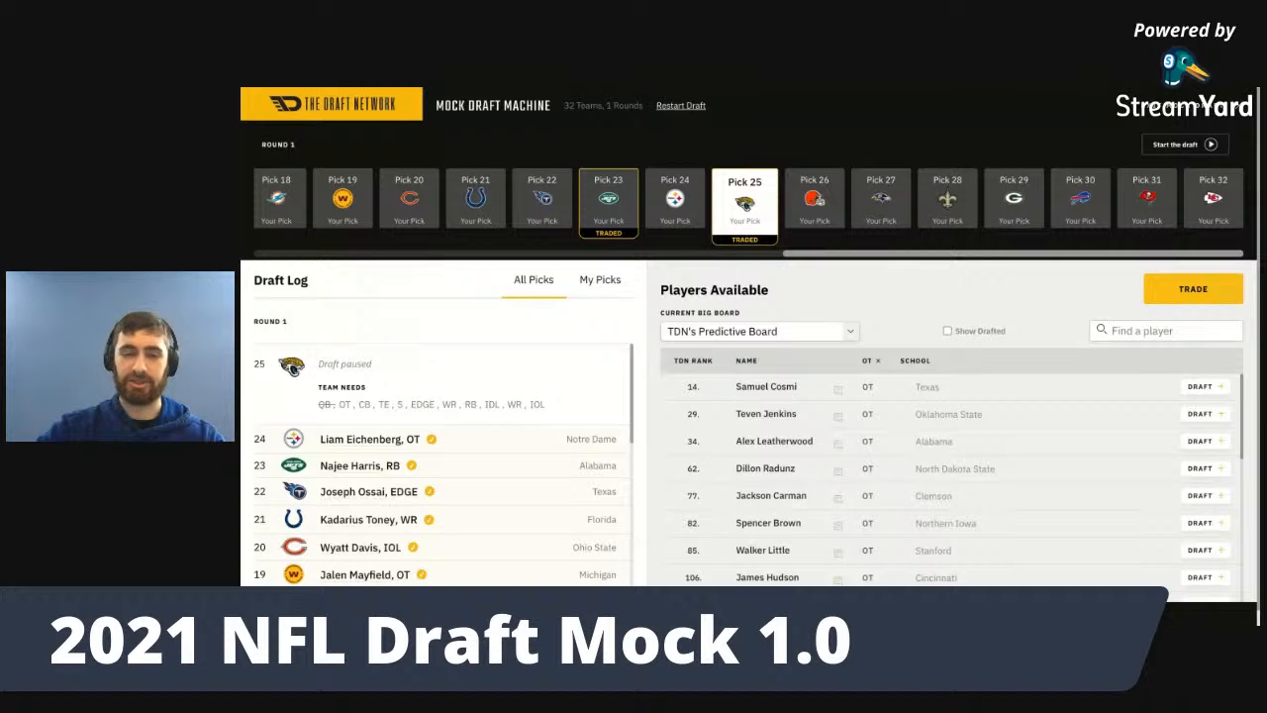
- Show the available players at all positions and draft tight end Kyle Pitts for the Jaguars with pick 25
{"action": "left_click", "coordinate": [869, 361]}
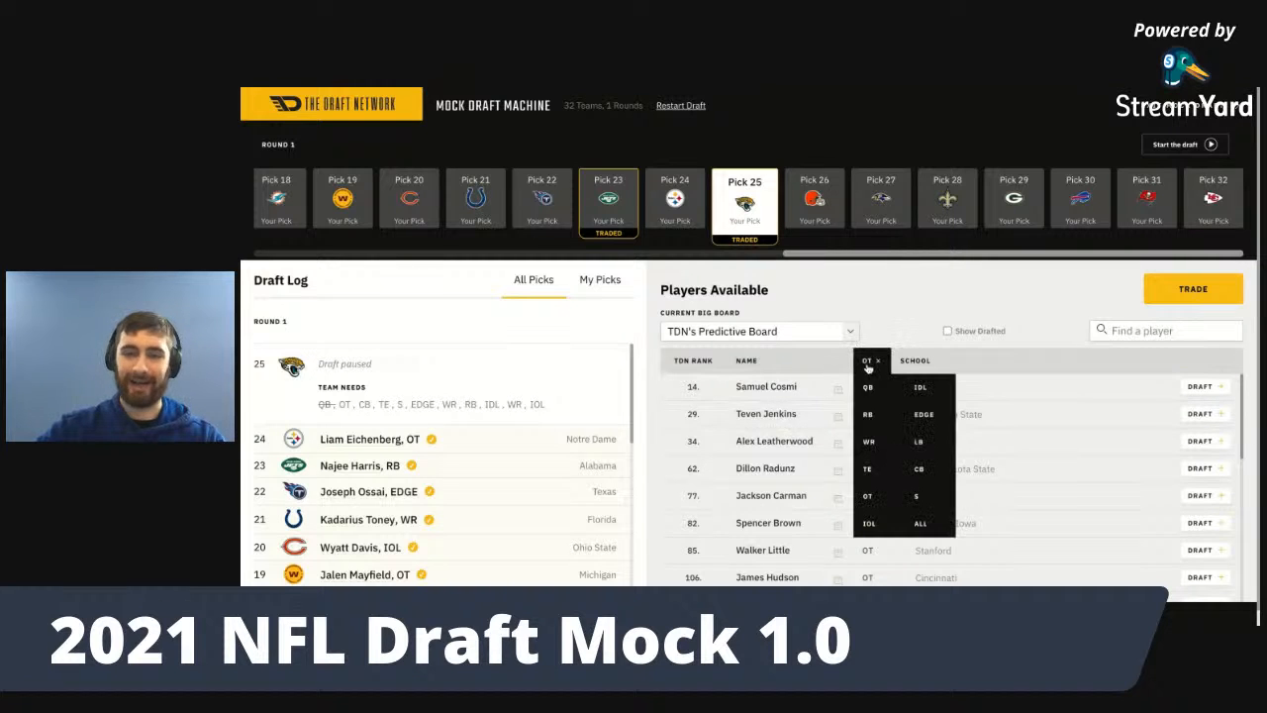
{"action": "left_click", "coordinate": [928, 518]}
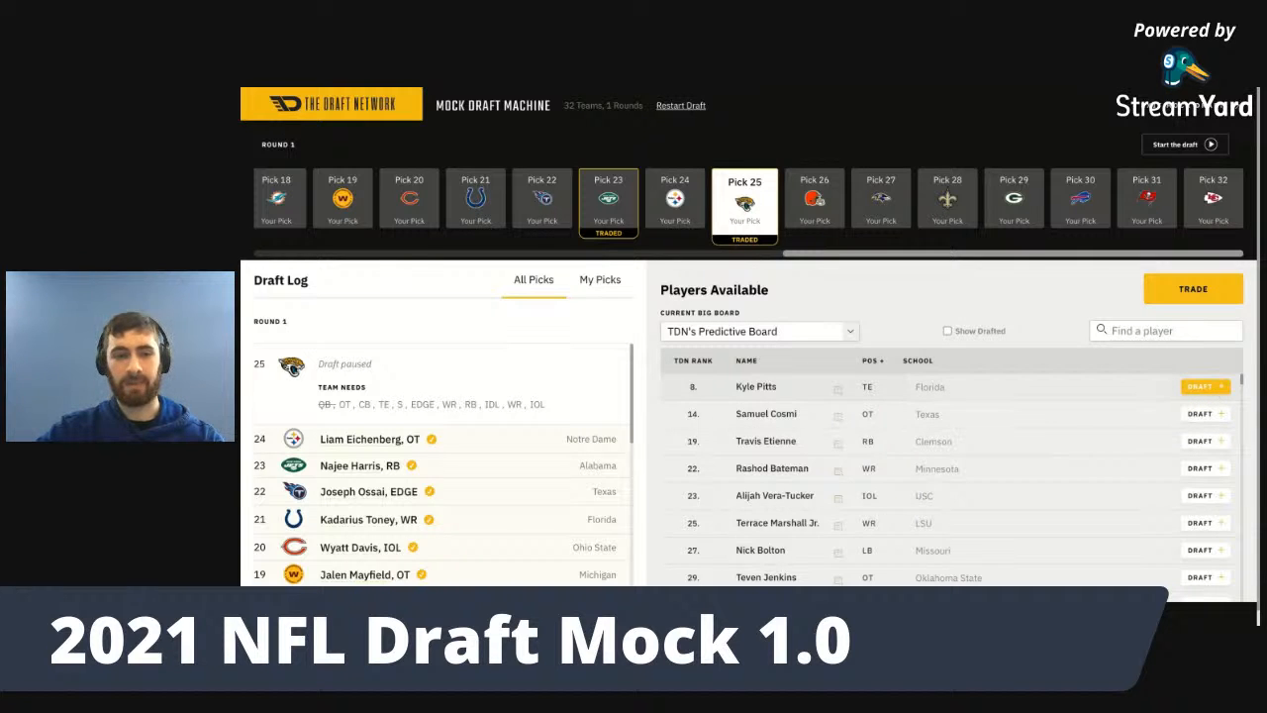
{"action": "left_click", "coordinate": [1219, 388]}
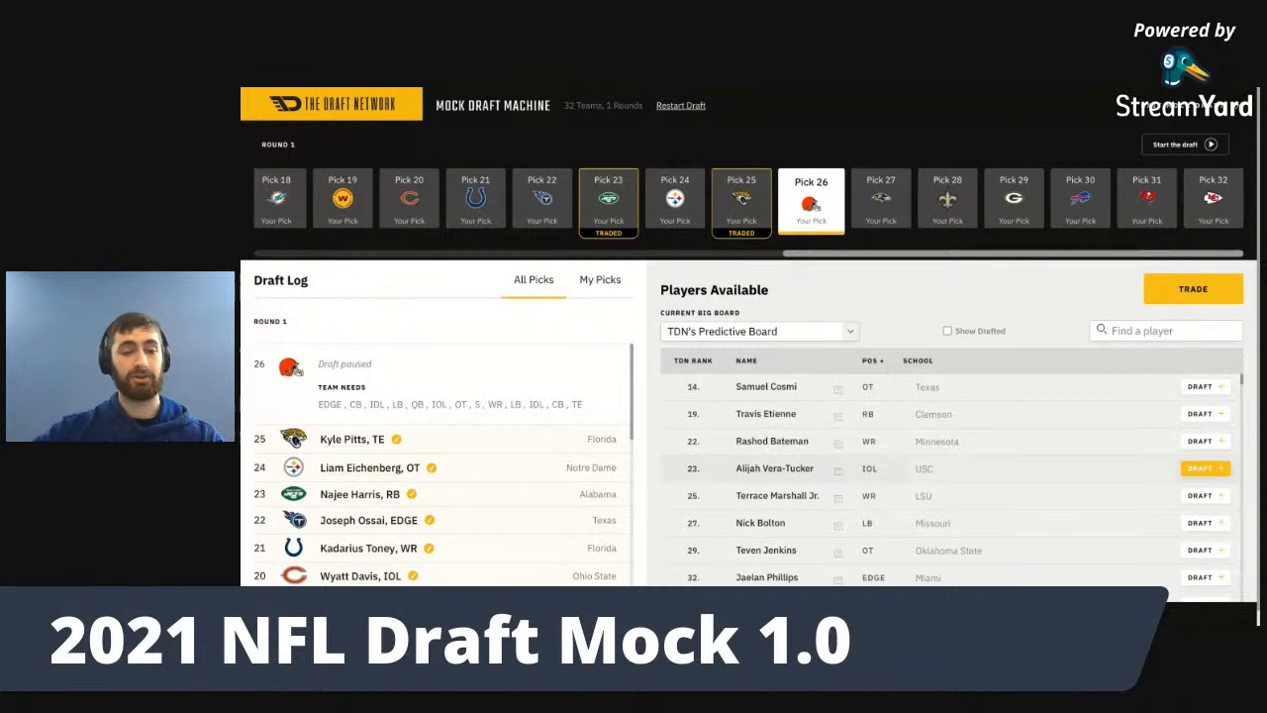
- Review the earlier picks in the draft log, filter the available players to CB, and draft Eric Stokes for the Browns with pick 26
{"action": "scroll", "coordinate": [456, 486], "scroll_direction": "down", "scroll_amount": 5}
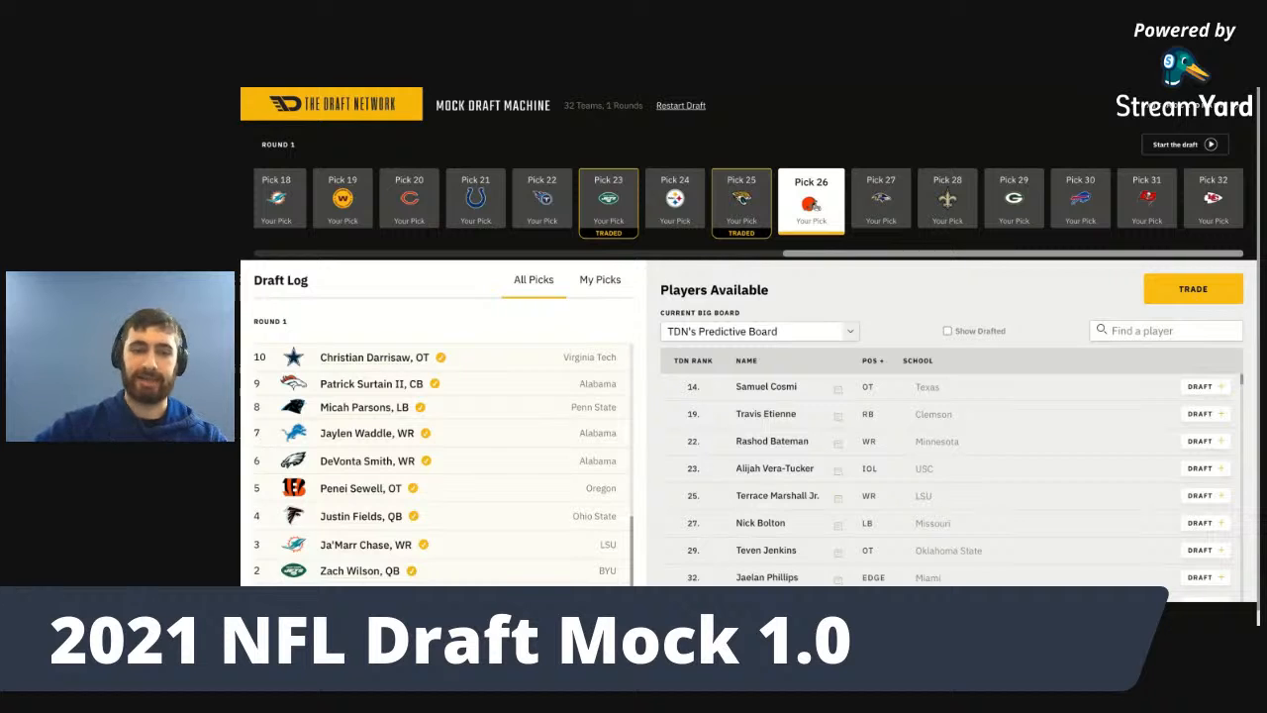
{"action": "scroll", "coordinate": [436, 465], "scroll_direction": "up", "scroll_amount": 1}
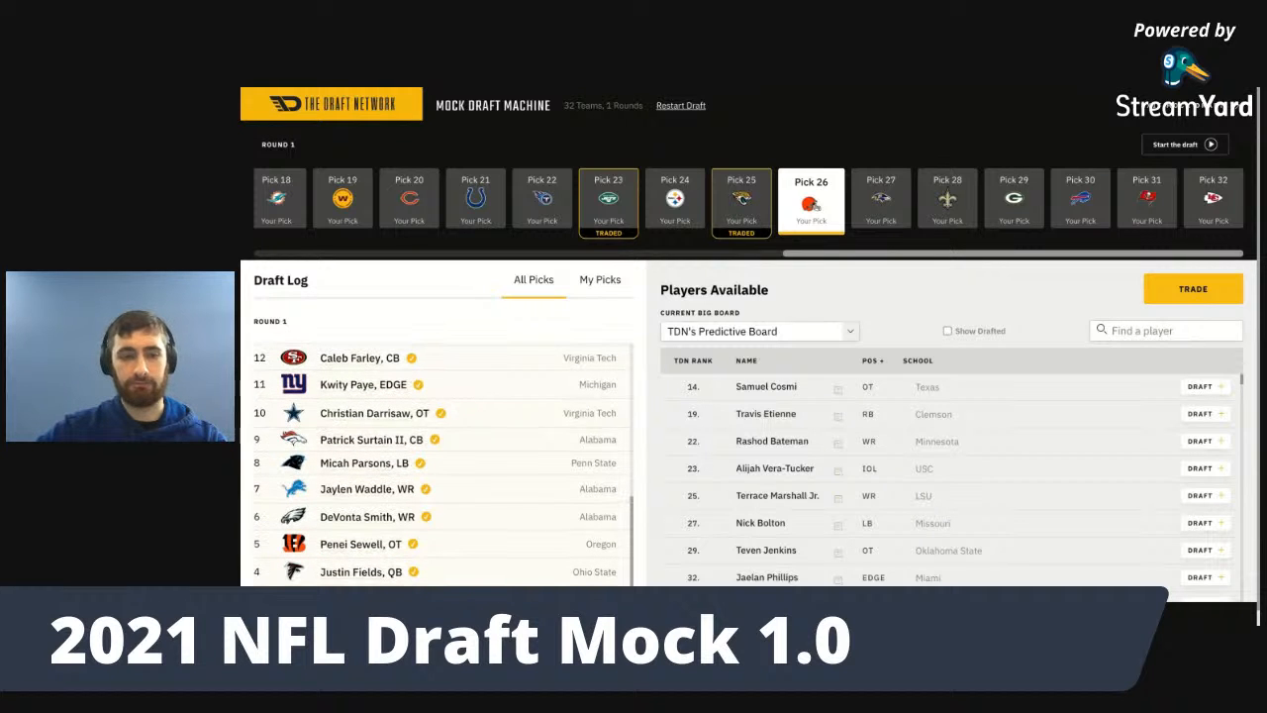
{"action": "scroll", "coordinate": [436, 465], "scroll_direction": "up", "scroll_amount": 3}
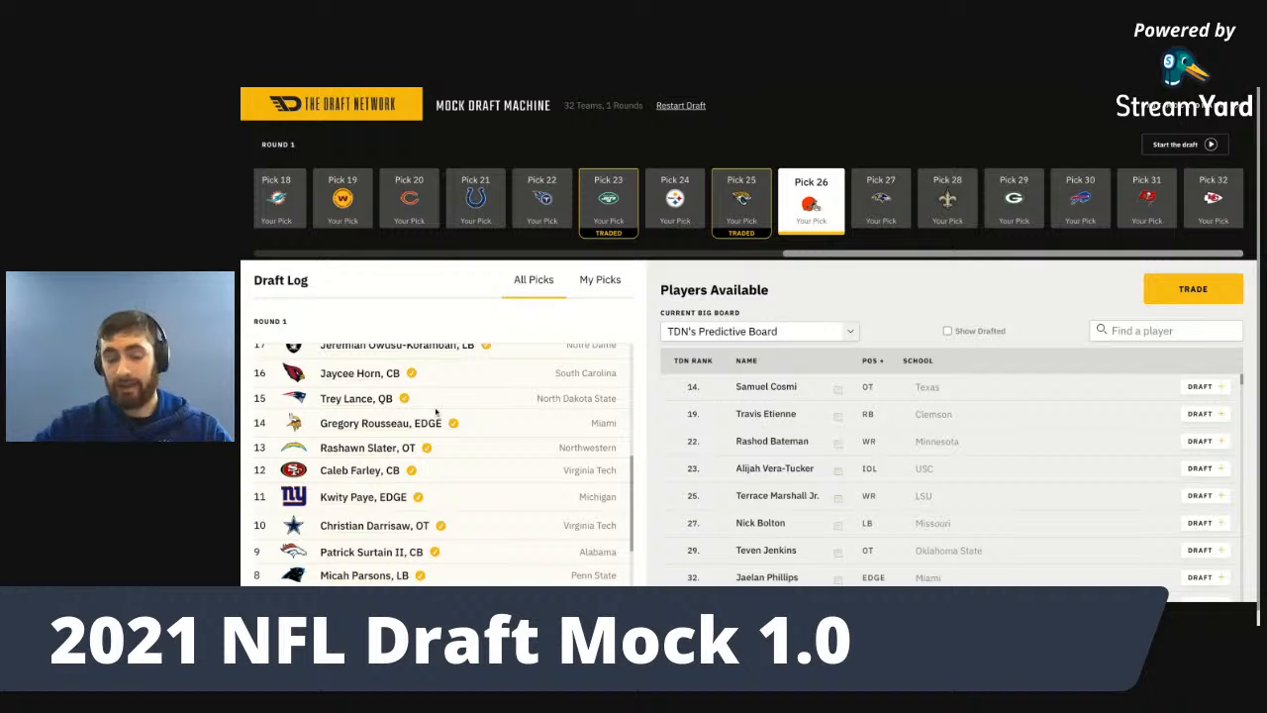
{"action": "scroll", "coordinate": [436, 412], "scroll_direction": "up", "scroll_amount": 1}
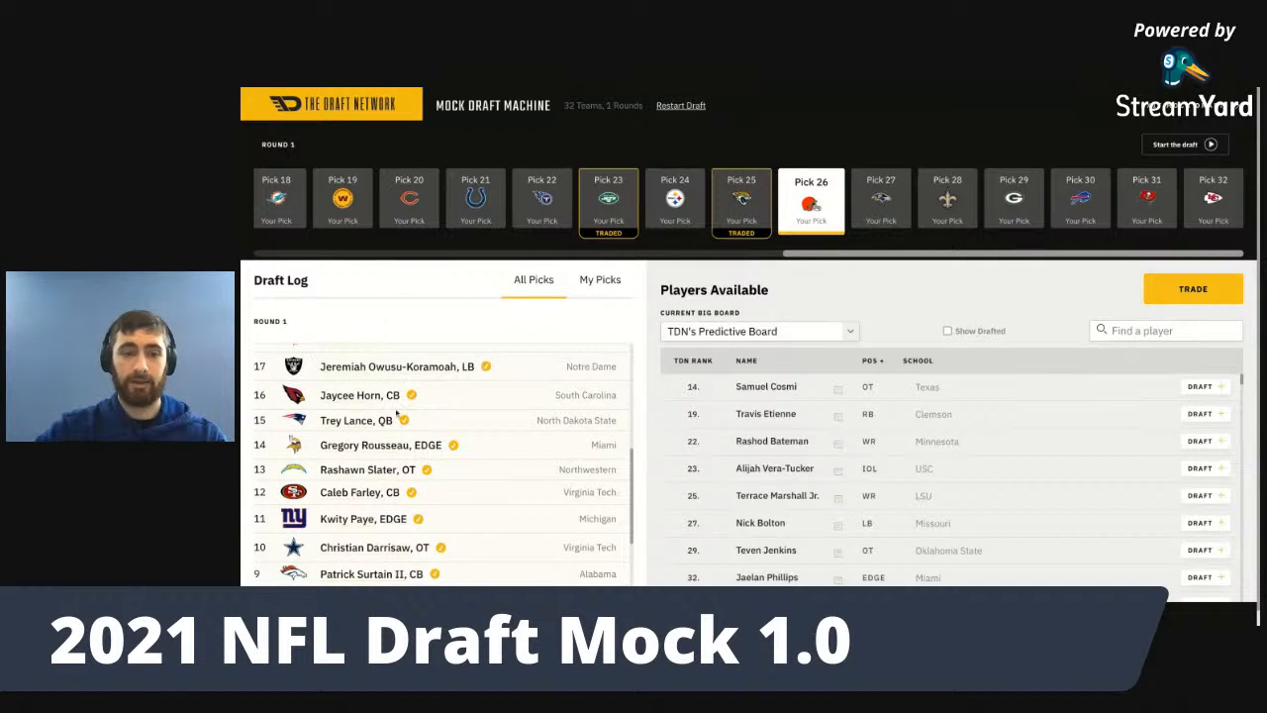
{"action": "scroll", "coordinate": [450, 410], "scroll_direction": "up", "scroll_amount": 2}
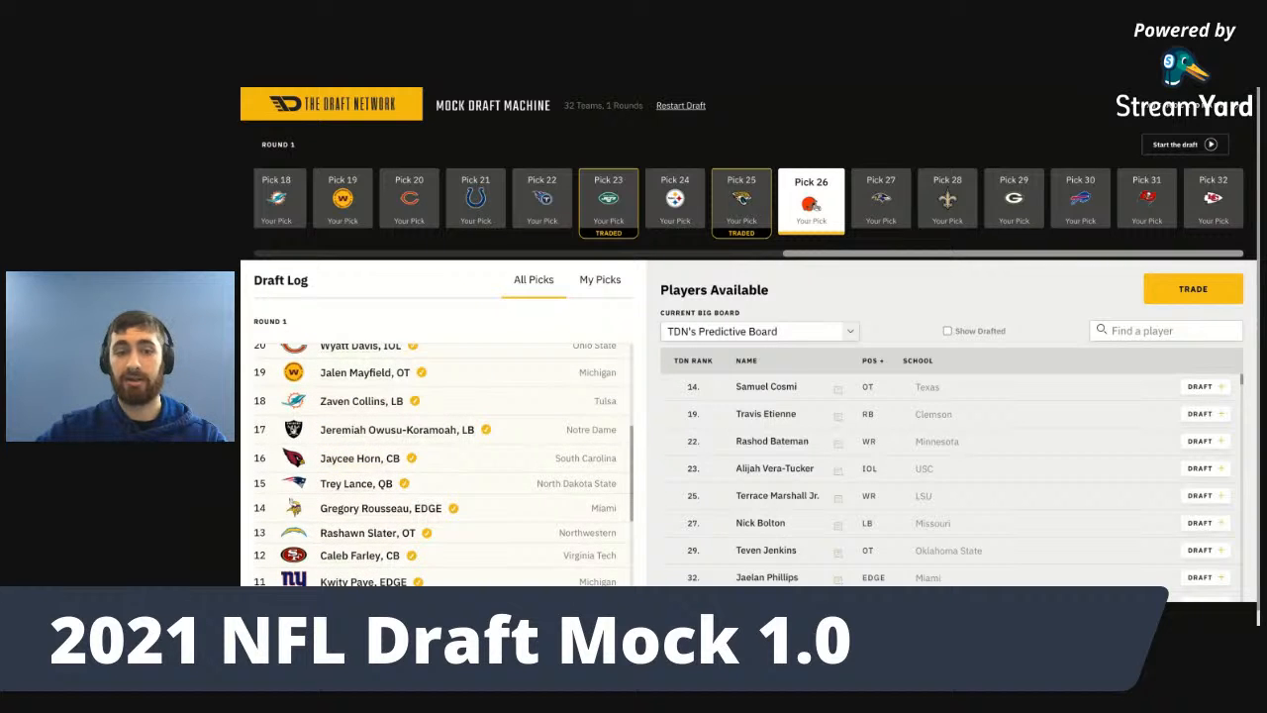
{"action": "scroll", "coordinate": [437, 463], "scroll_direction": "up", "scroll_amount": 3}
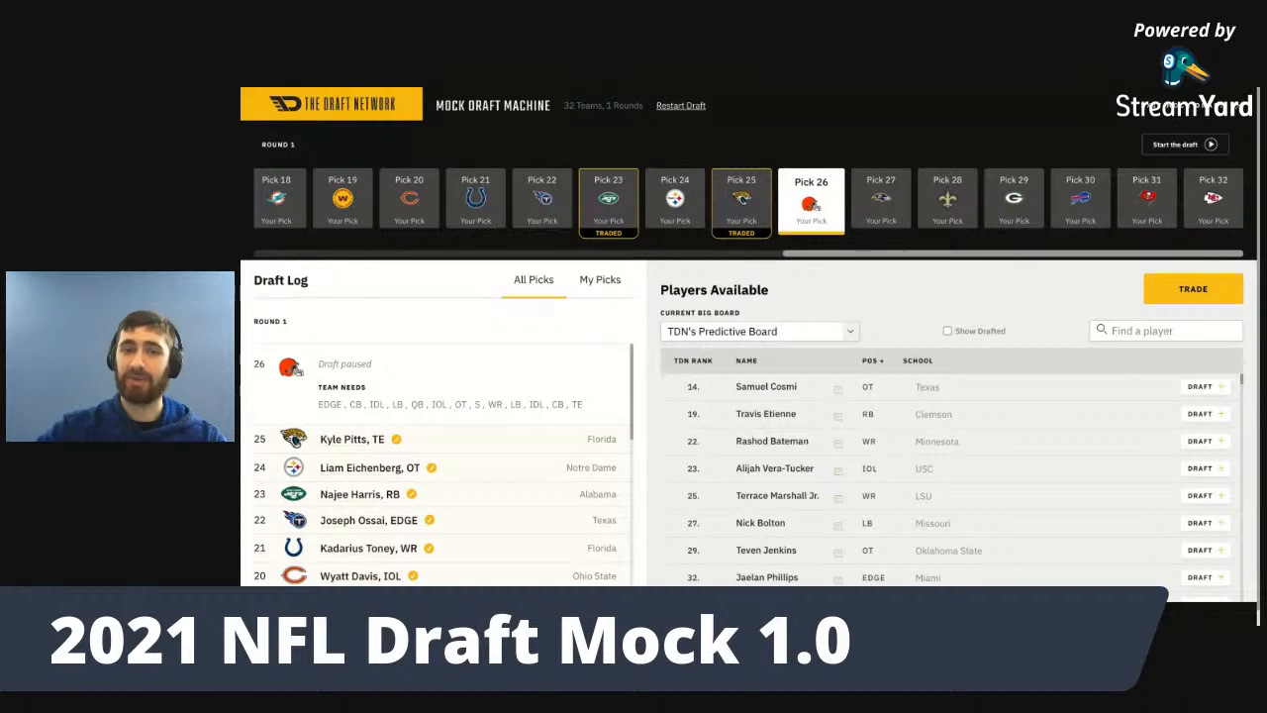
{"action": "left_click", "coordinate": [872, 360]}
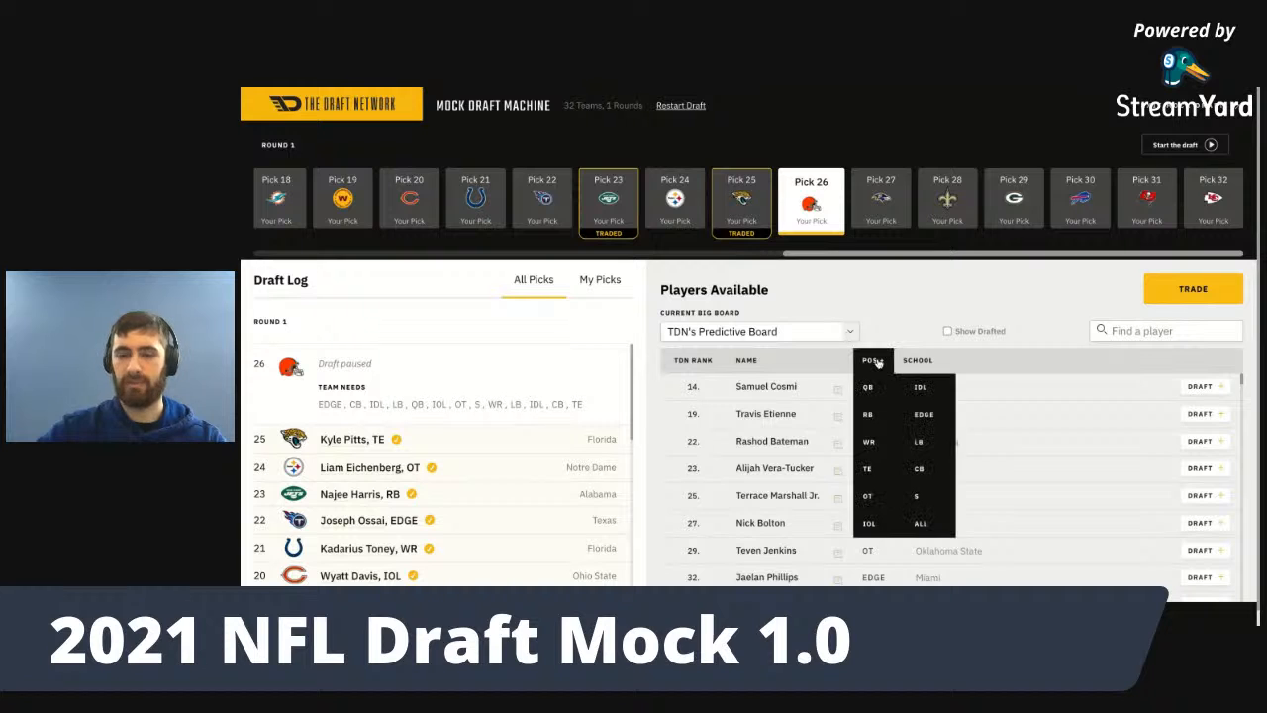
{"action": "left_click", "coordinate": [921, 470]}
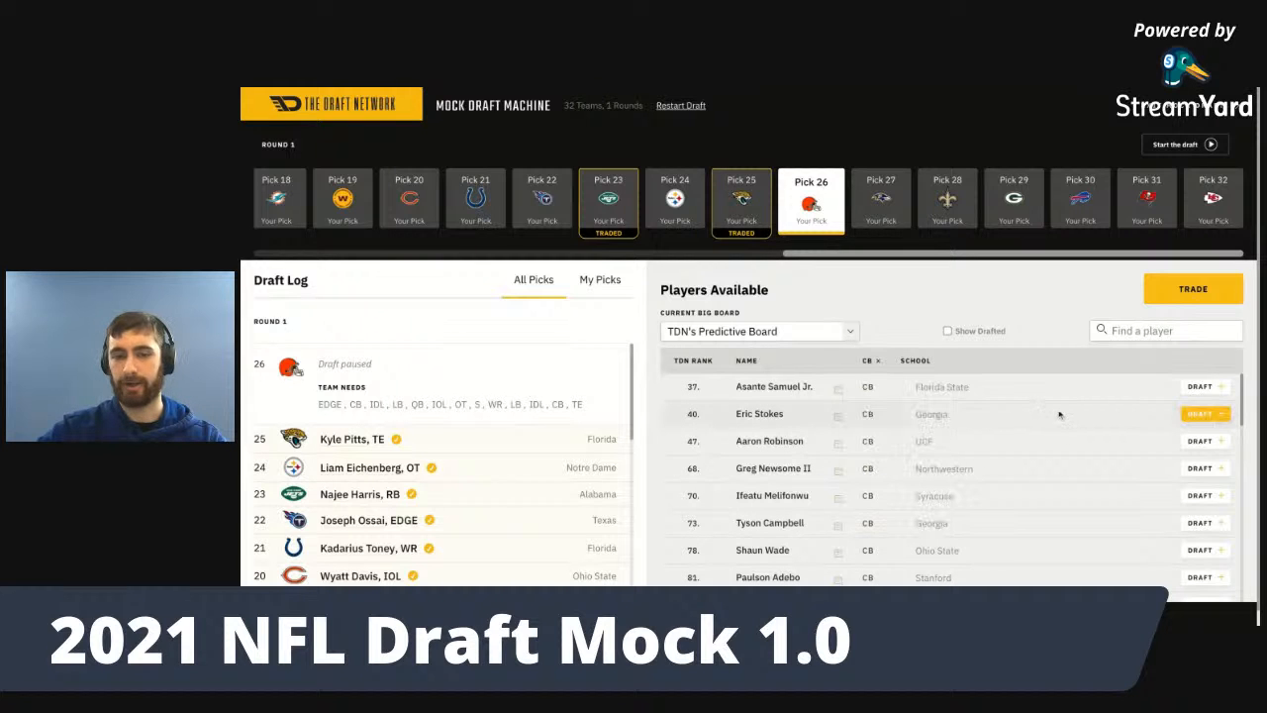
{"action": "left_click", "coordinate": [1201, 414]}
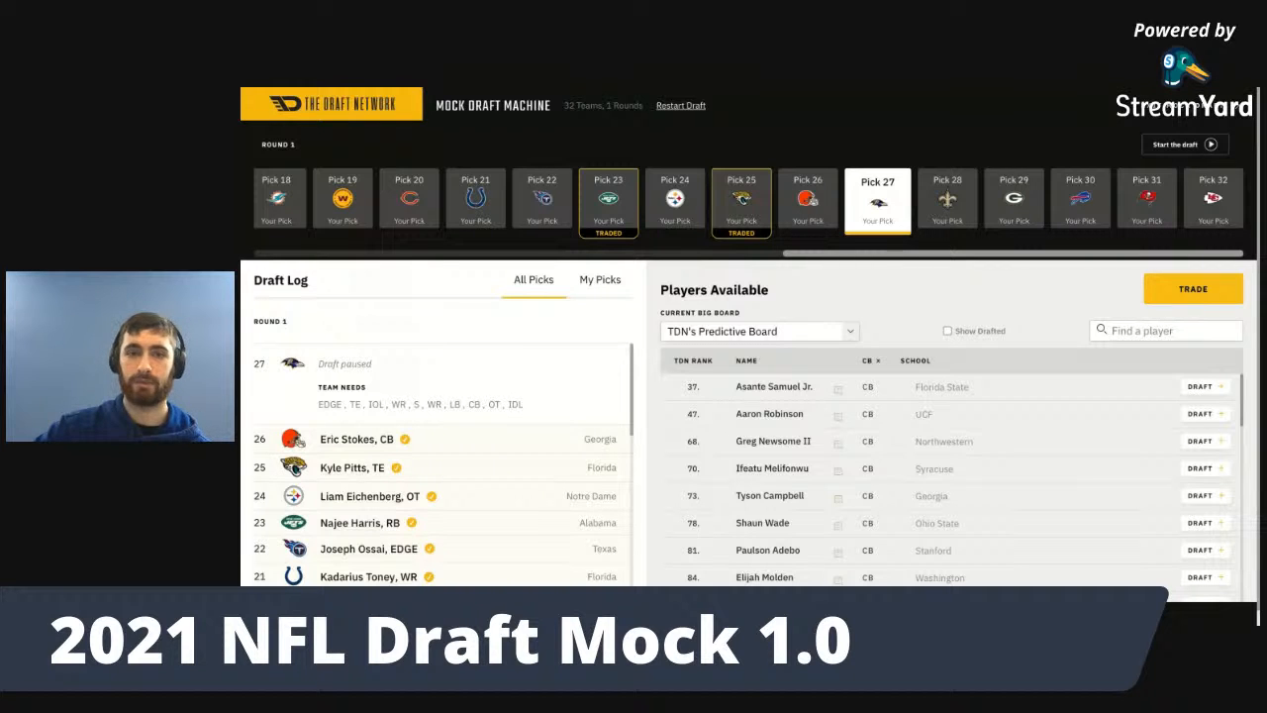
- Filter the available players to RB and draft Travis Etienne for the Ravens with pick 27
{"action": "left_click", "coordinate": [865, 361]}
{"action": "left_click", "coordinate": [885, 417]}
{"action": "left_click", "coordinate": [1197, 389]}
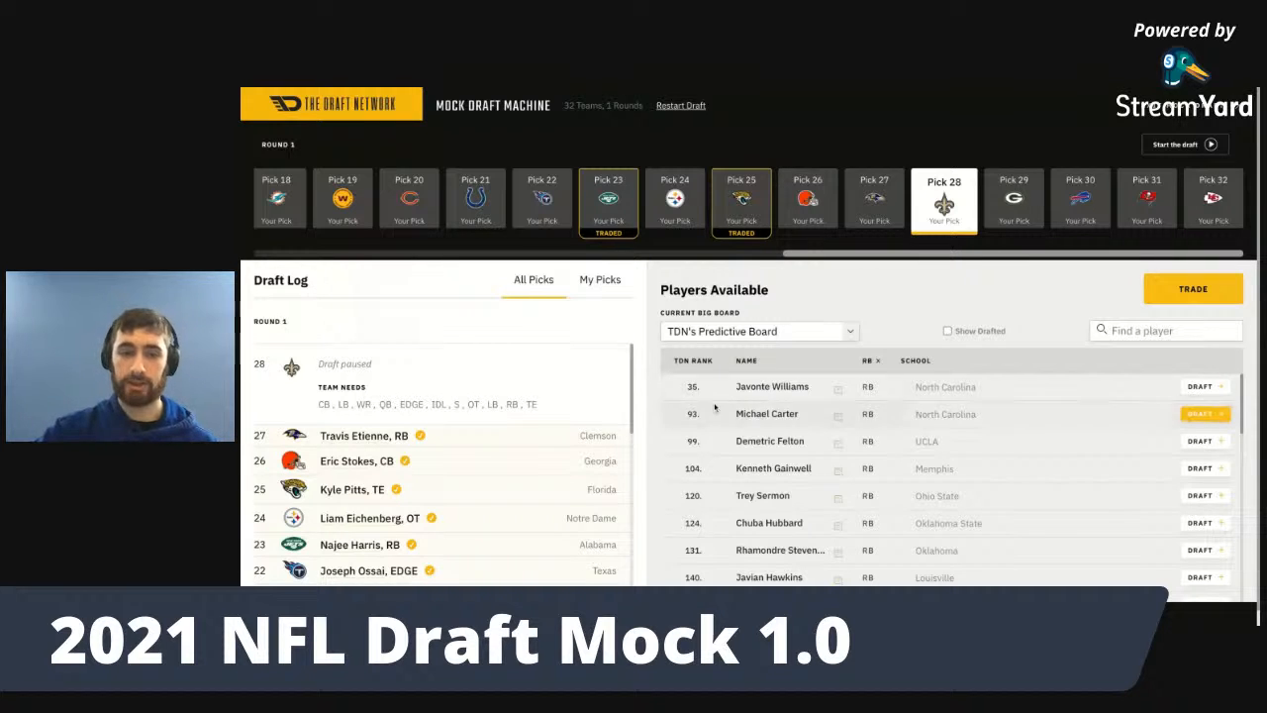
- Filter the available players to LB and draft Nick Bolton for the Saints with pick 28
{"action": "mouse_move", "coordinate": [877, 365]}
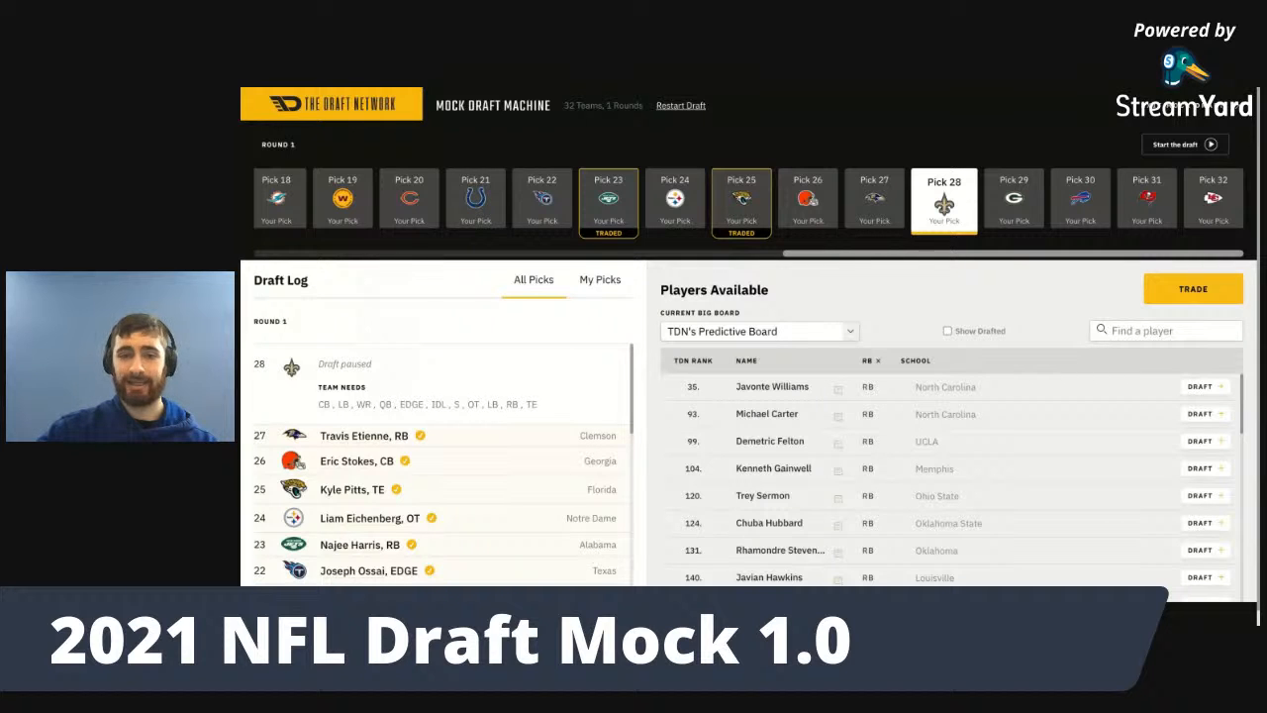
{"action": "left_click", "coordinate": [867, 360]}
{"action": "left_click", "coordinate": [919, 441]}
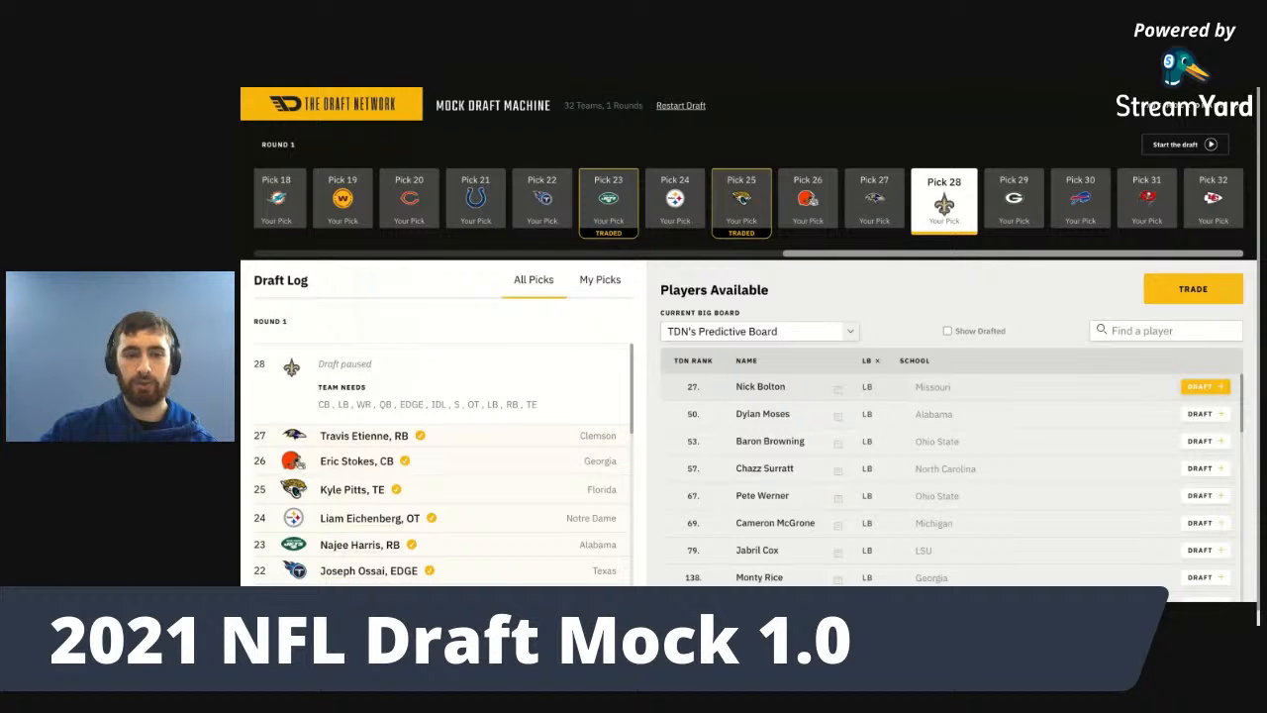
{"action": "left_click", "coordinate": [1205, 386]}
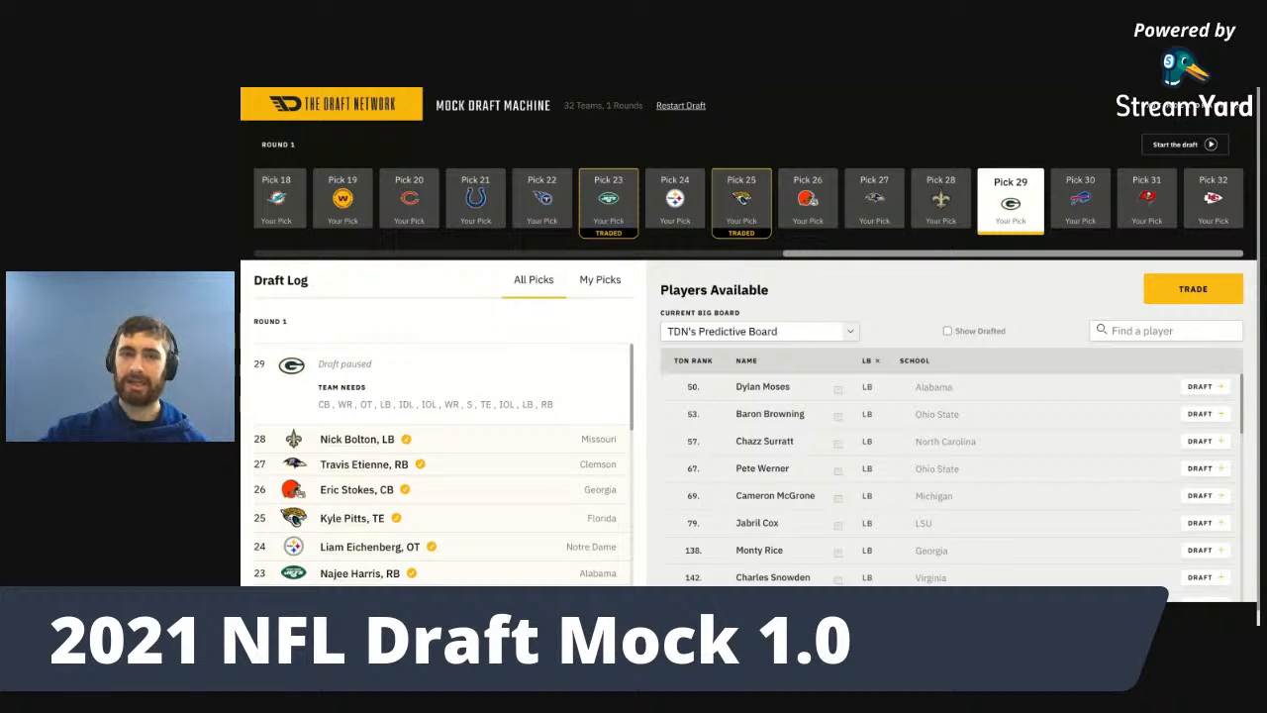
- Filter the available players to WR and draft Terrace Marshall Jr. for the Packers with pick 29
{"action": "left_click", "coordinate": [867, 360]}
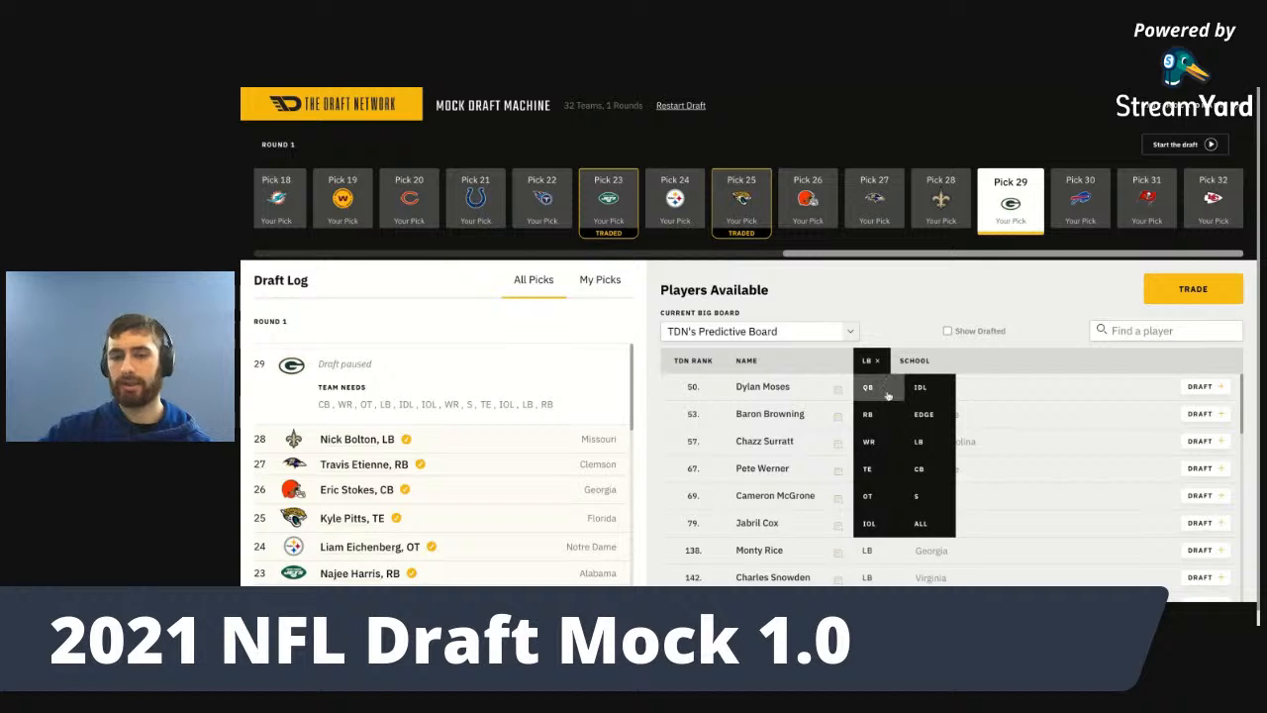
{"action": "left_click", "coordinate": [879, 441]}
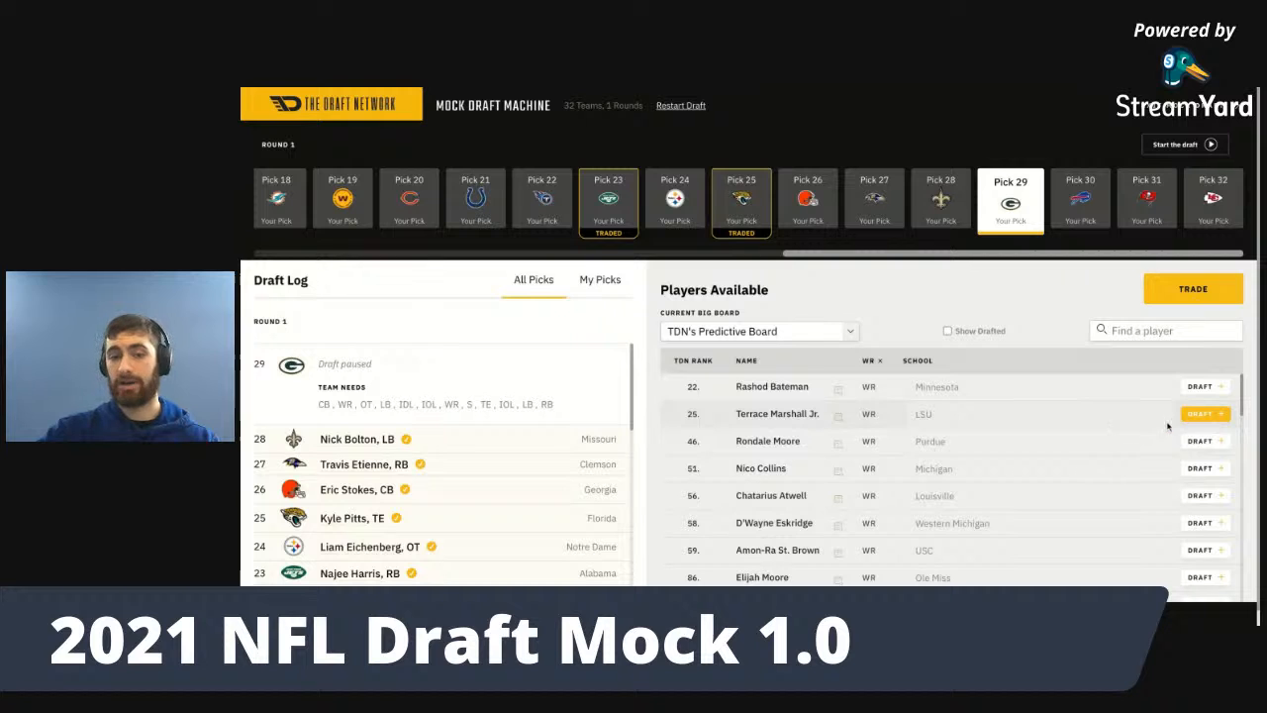
{"action": "left_click", "coordinate": [1210, 415]}
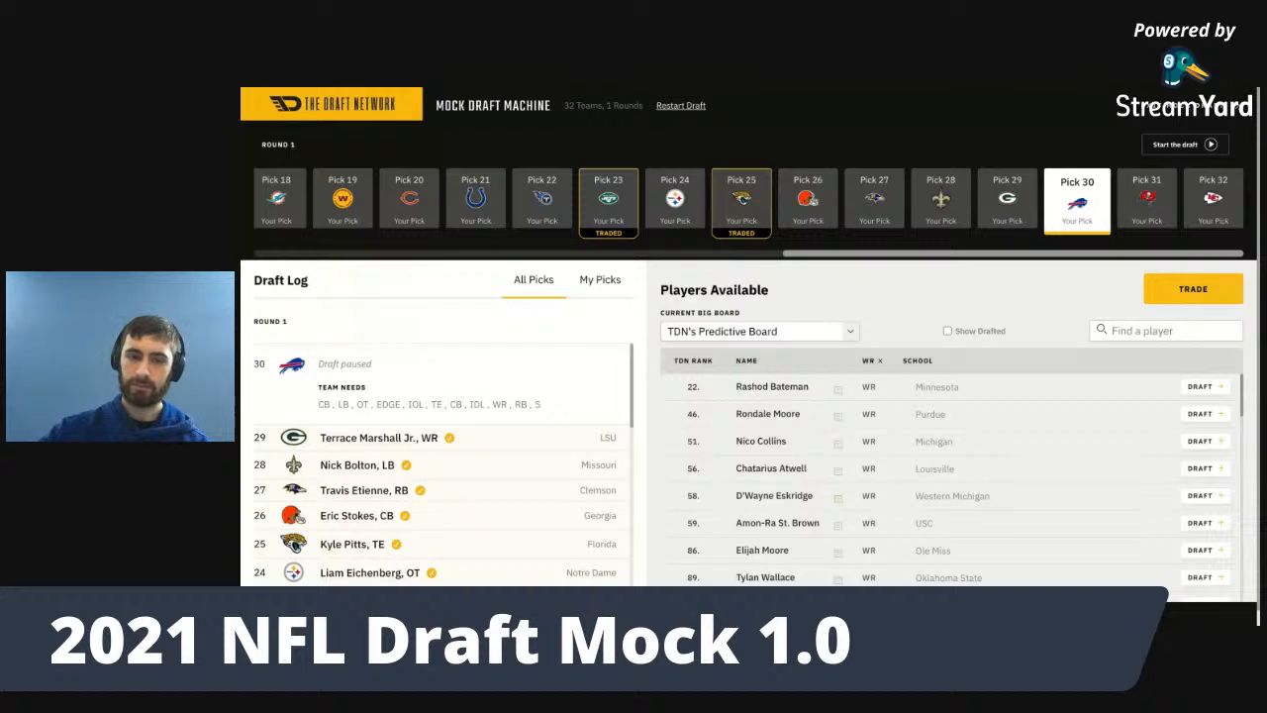
- Filter the available players to OT and draft Alex Leatherwood for the Bills with pick 30
{"action": "left_click", "coordinate": [872, 361]}
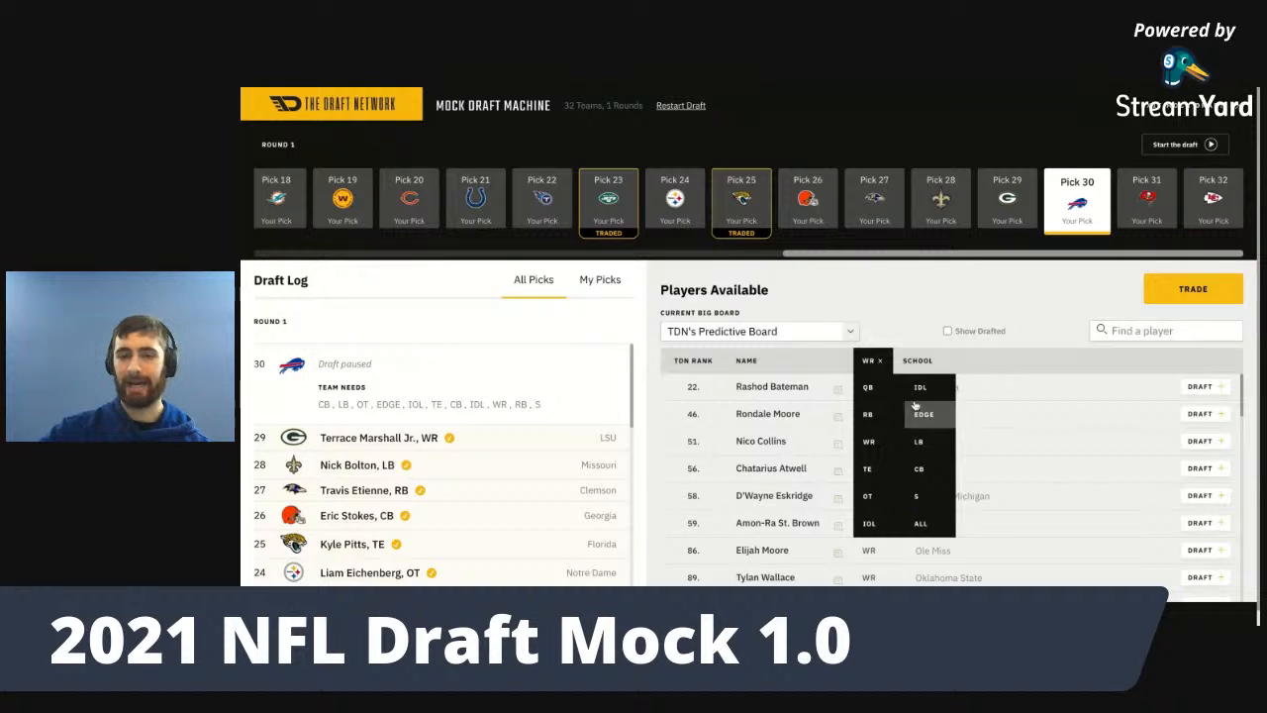
{"action": "left_click", "coordinate": [867, 495]}
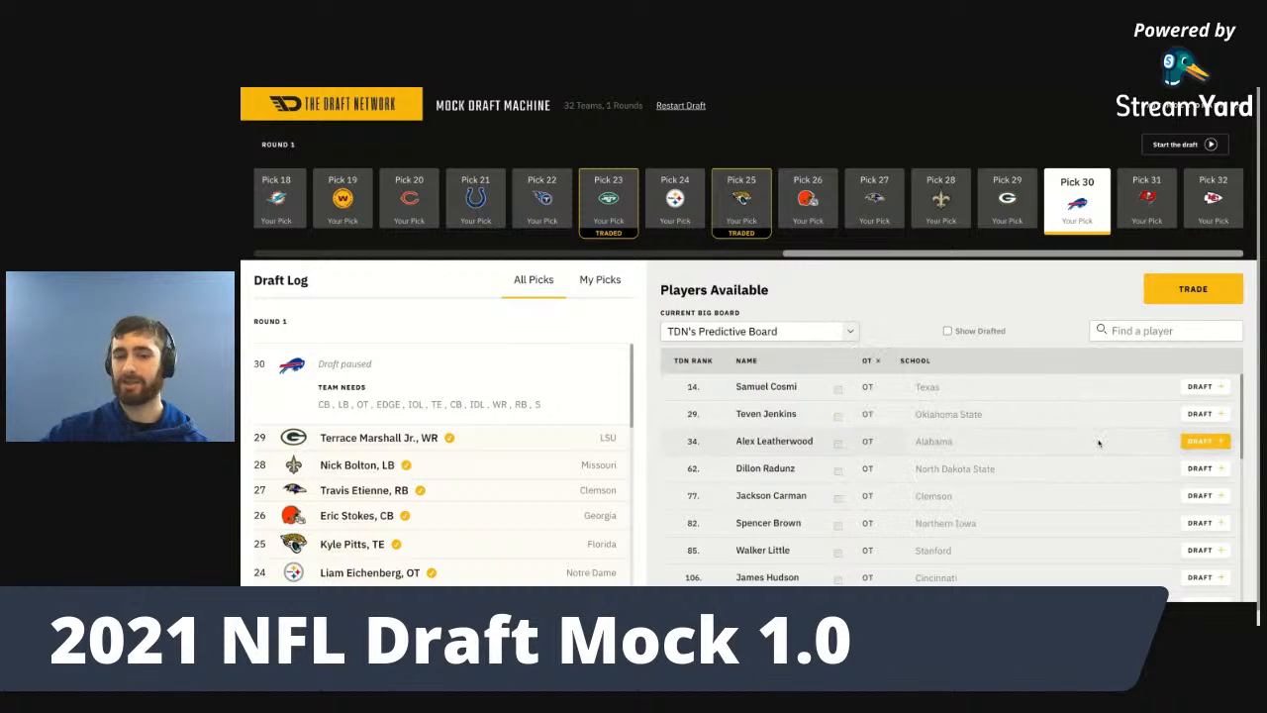
{"action": "left_click", "coordinate": [1203, 442]}
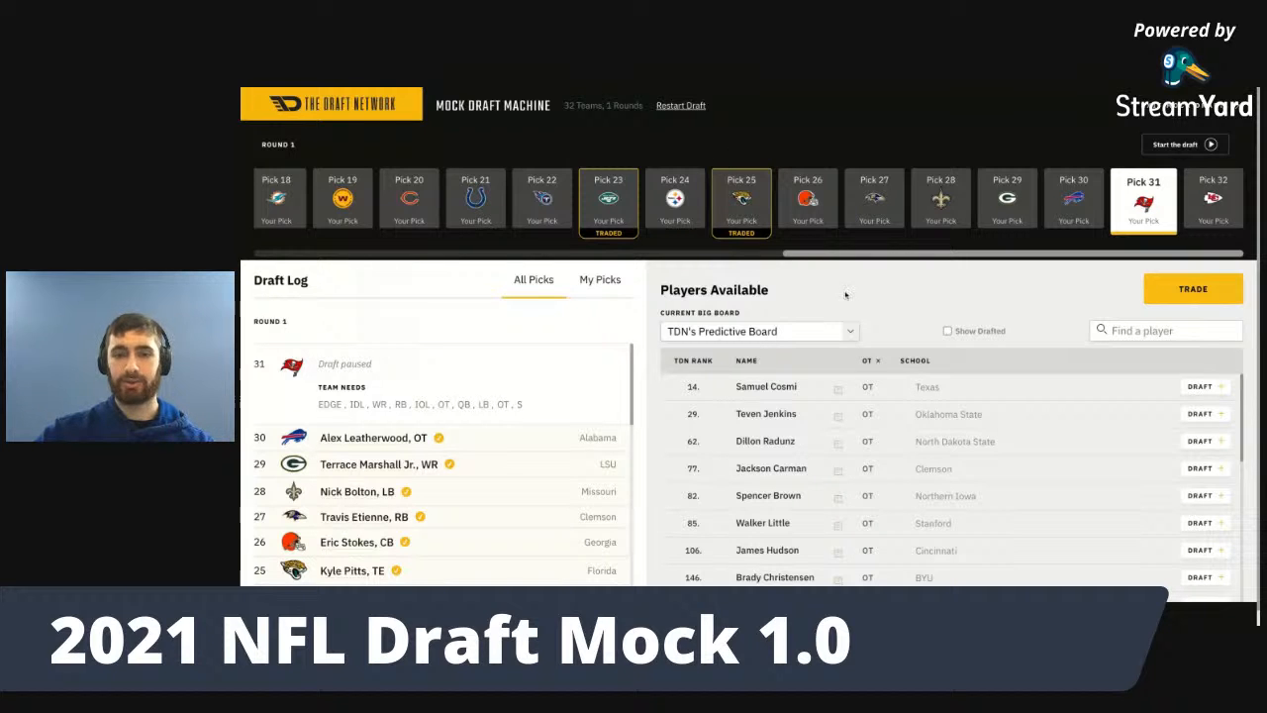
- Filter the available players to IOL and draft Alijah Vera-Tucker for the Buccaneers with pick 31
{"action": "left_click", "coordinate": [876, 363]}
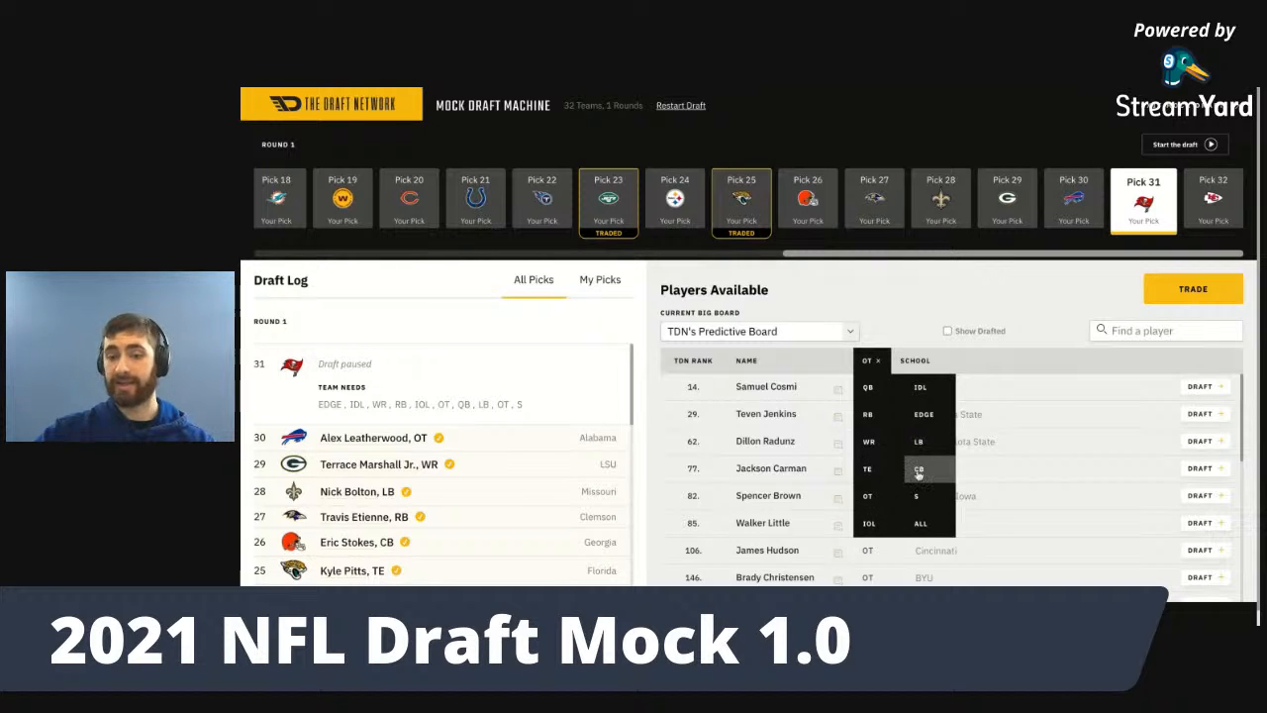
{"action": "left_click", "coordinate": [884, 523]}
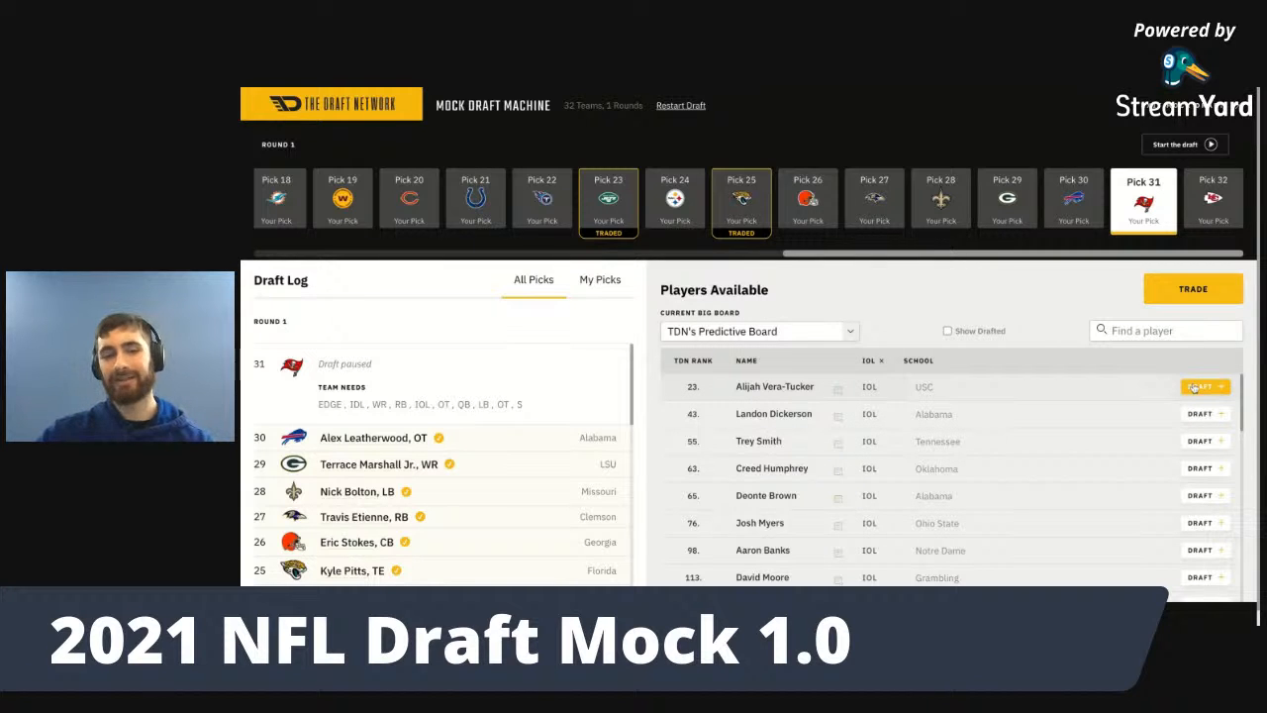
{"action": "left_click", "coordinate": [1196, 387]}
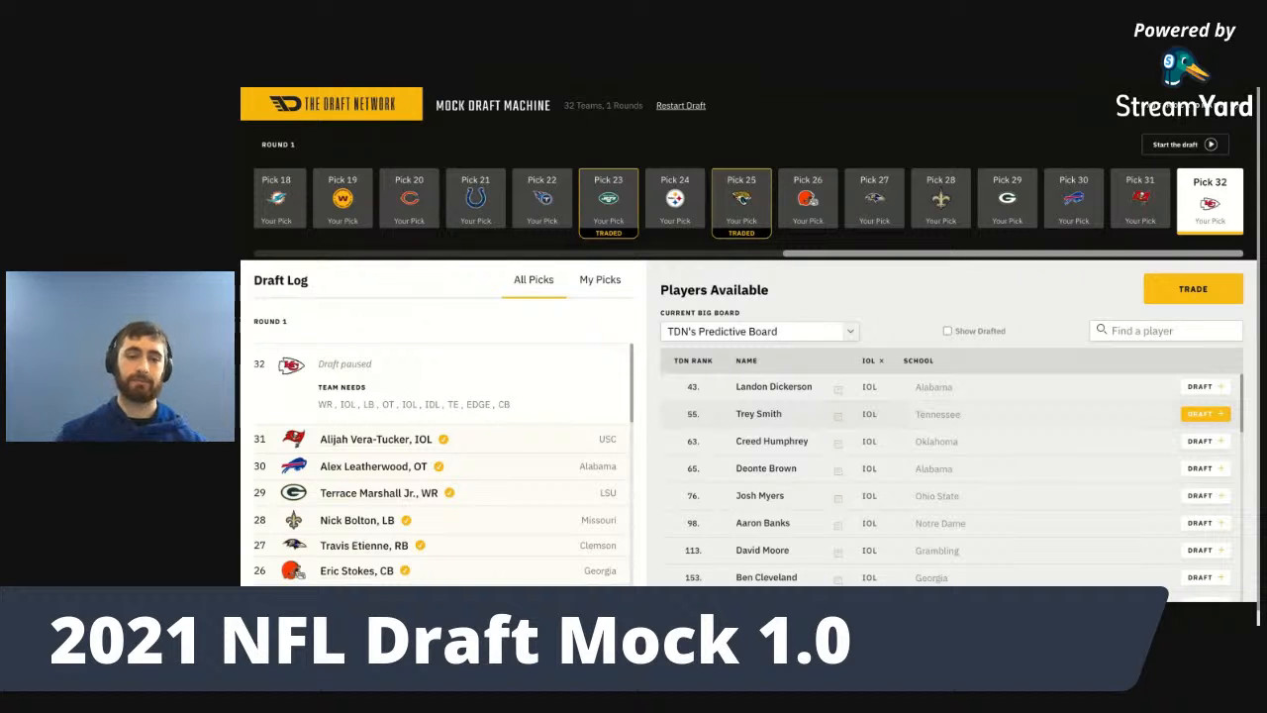
- Filter the available players to OT and draft Samuel Cosmi for the Chiefs with pick 32
{"action": "left_click", "coordinate": [876, 363]}
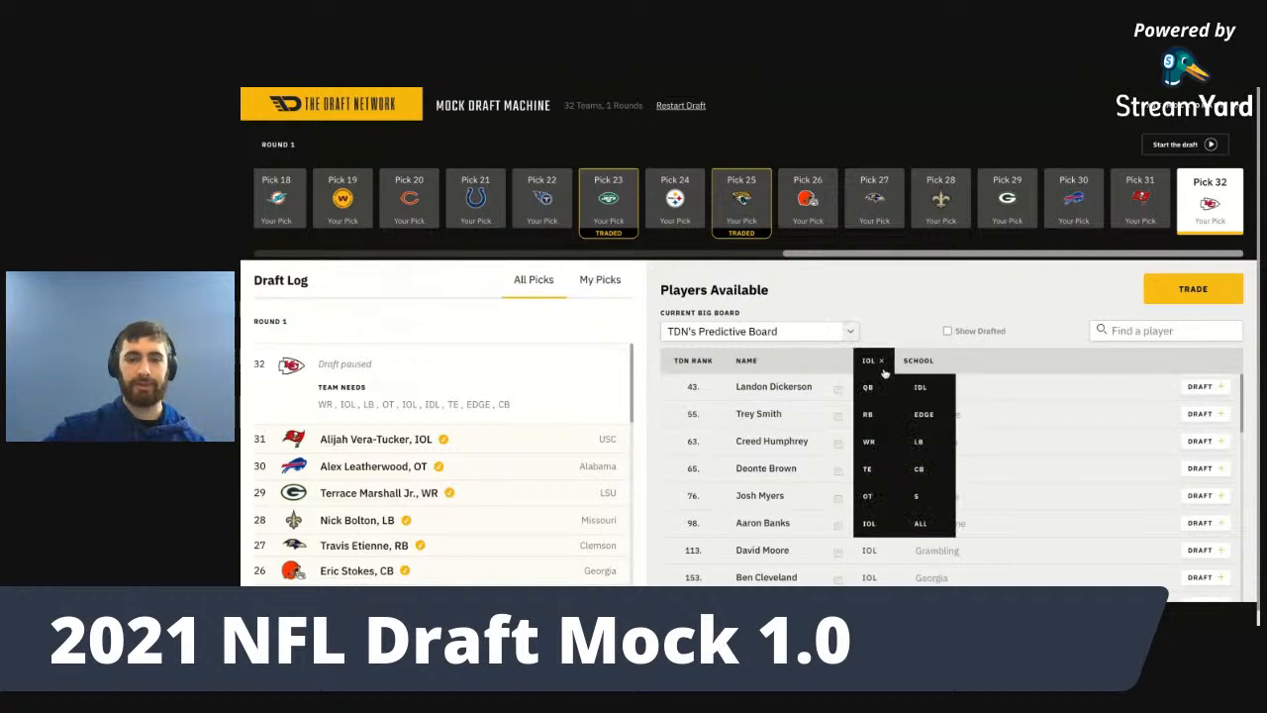
{"action": "left_click", "coordinate": [890, 495]}
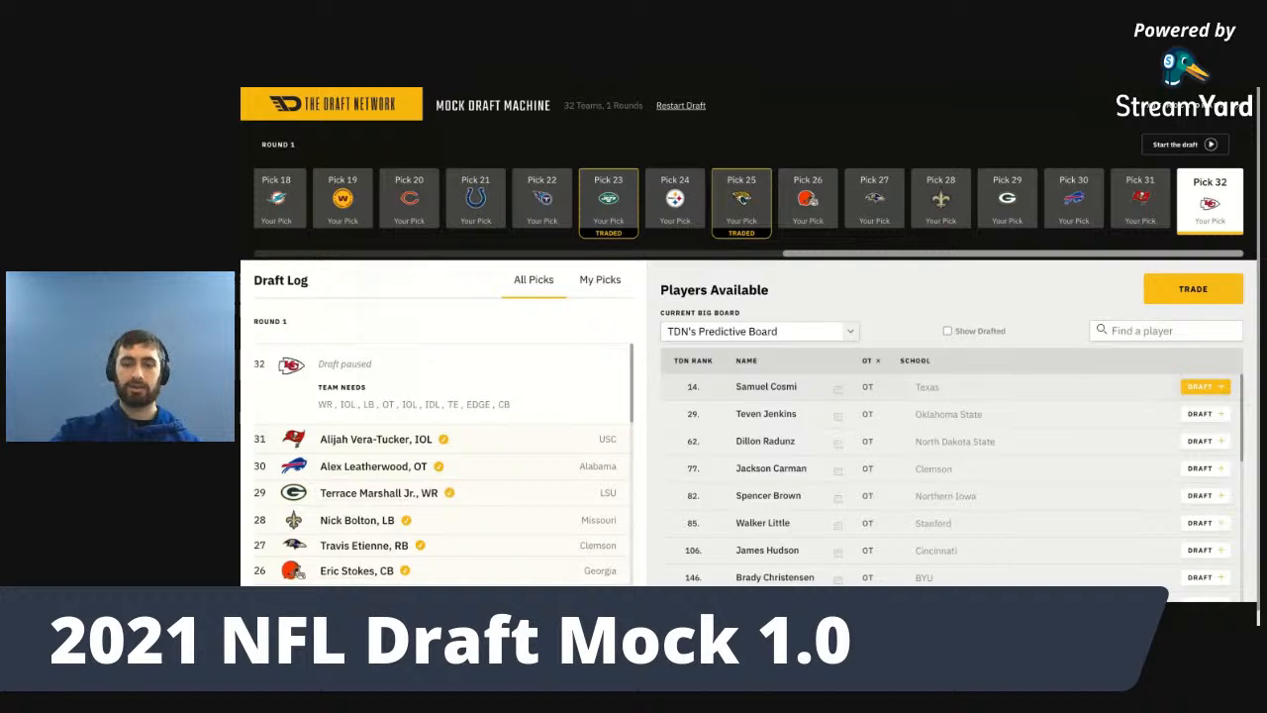
{"action": "left_click", "coordinate": [1201, 386]}
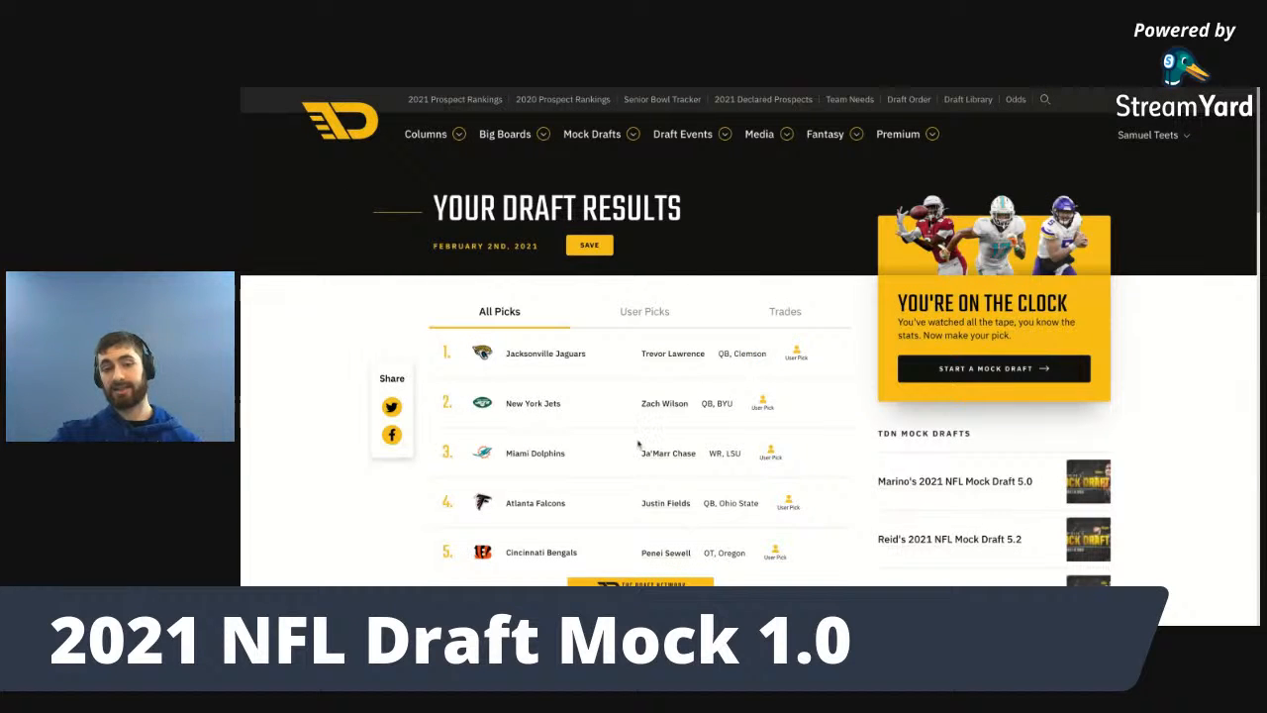
- Review the full list of first-round picks in the draft results, down to the final selection
{"action": "scroll", "coordinate": [639, 444], "scroll_direction": "down", "scroll_amount": 10}
{"action": "scroll", "coordinate": [638, 444], "scroll_direction": "down", "scroll_amount": 15}
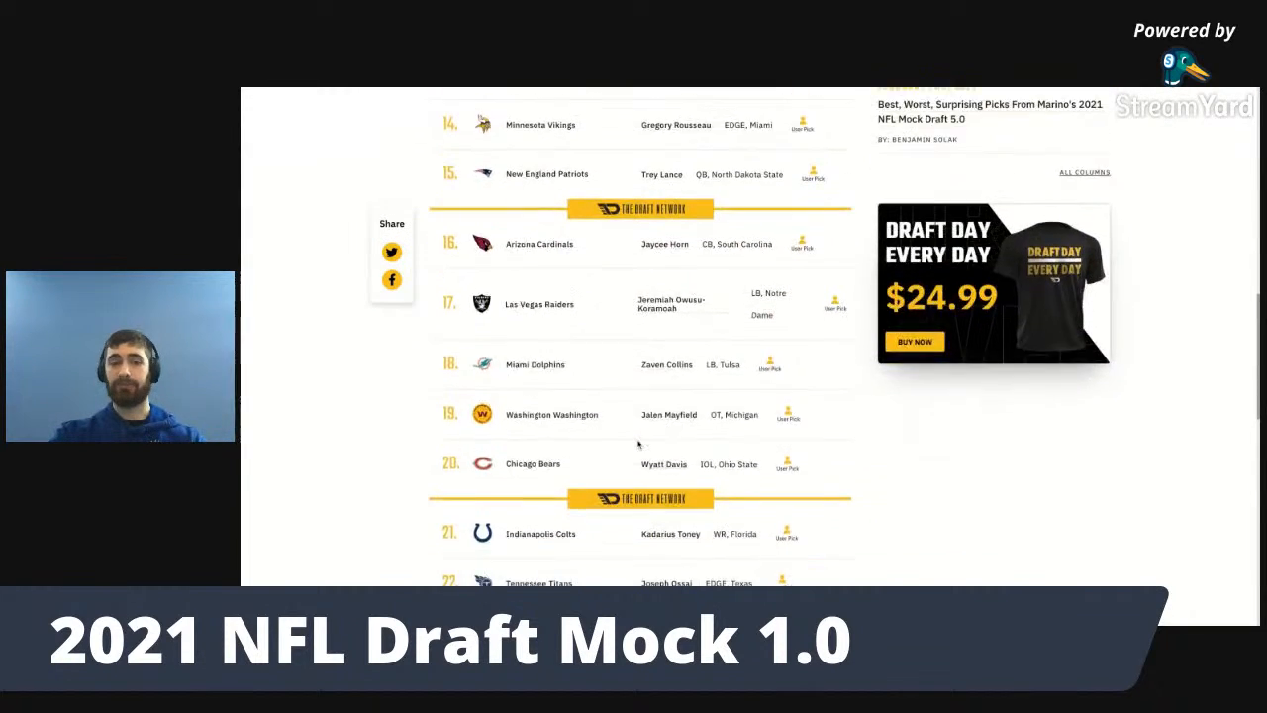
{"action": "scroll", "coordinate": [645, 381], "scroll_direction": "up", "scroll_amount": 2}
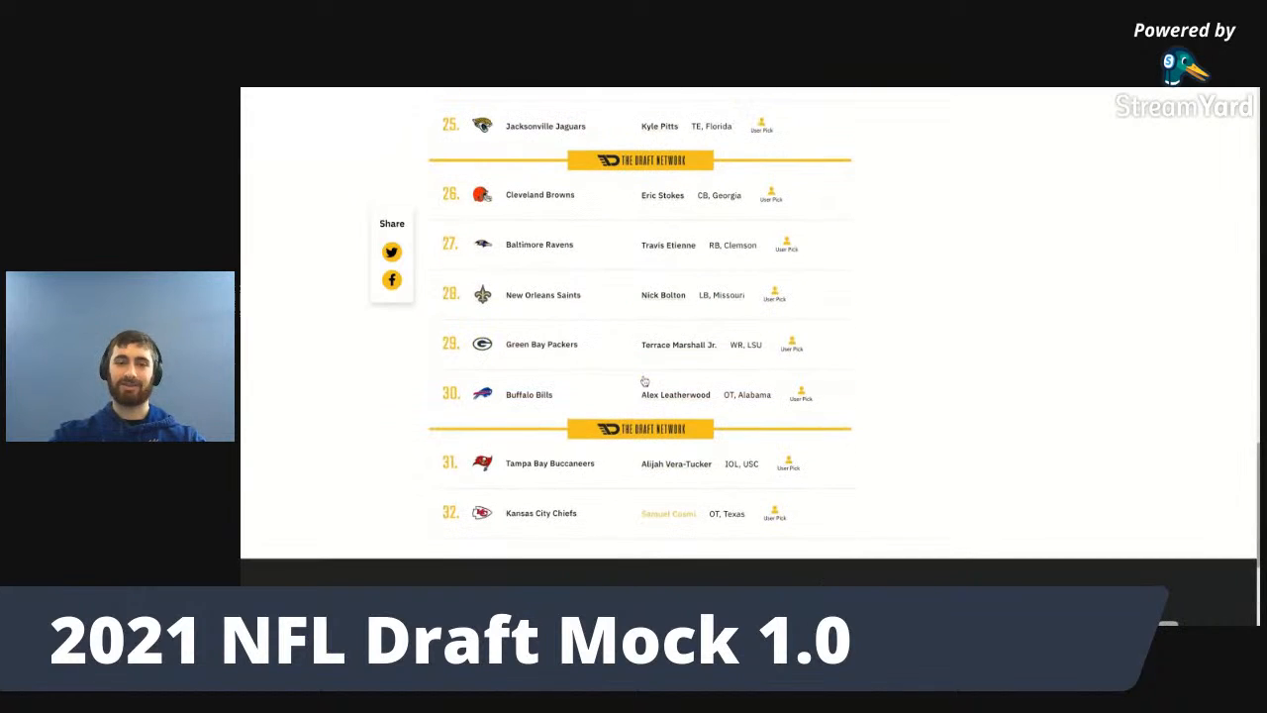